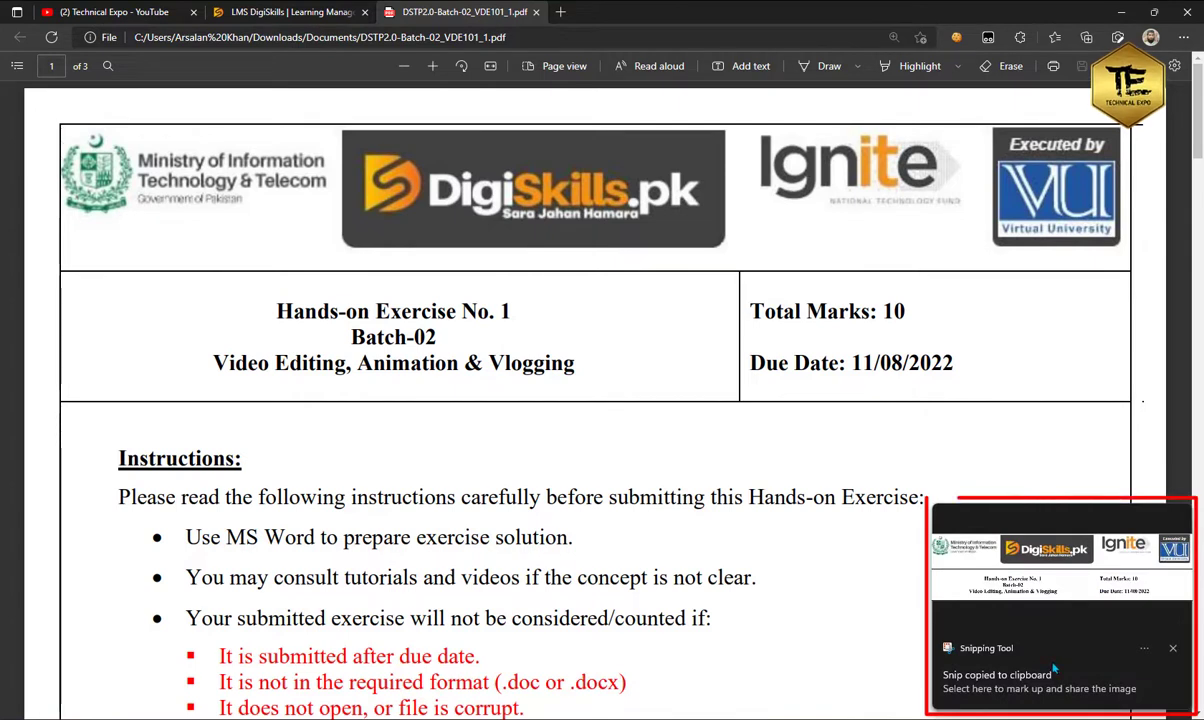
Step: Paste the copied exercise header image into the blank Word document and add empty lines below it
key(alt+Tab)
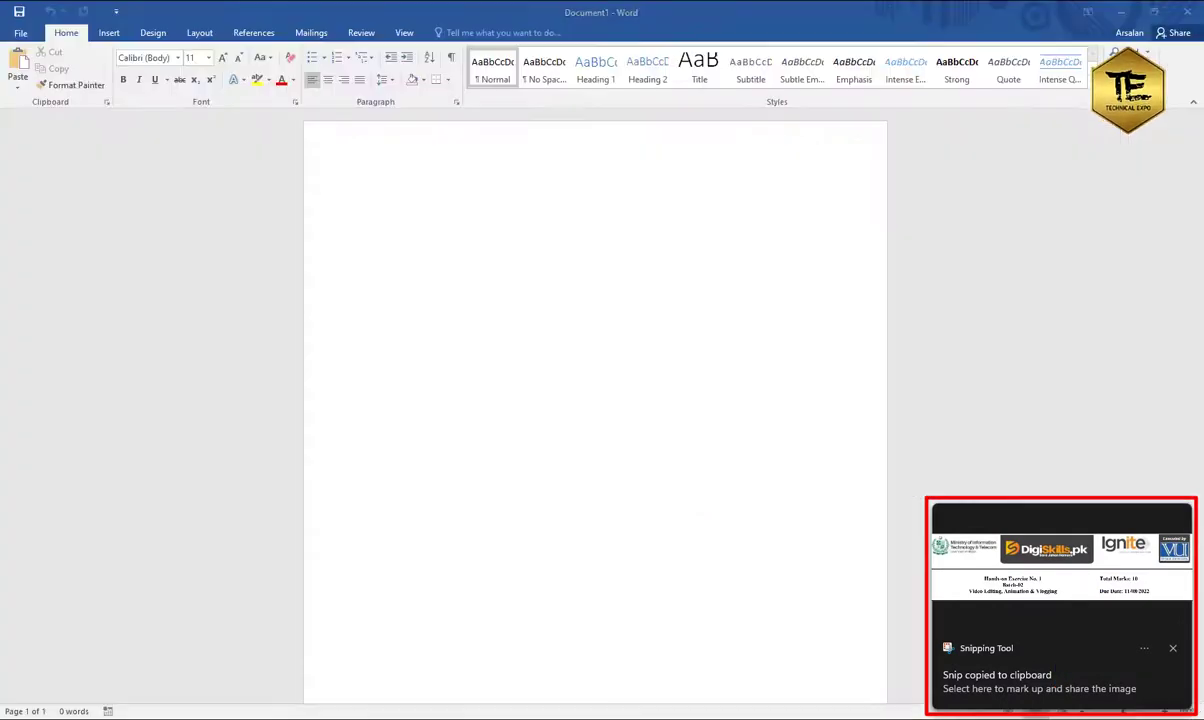
key(ctrl+v)
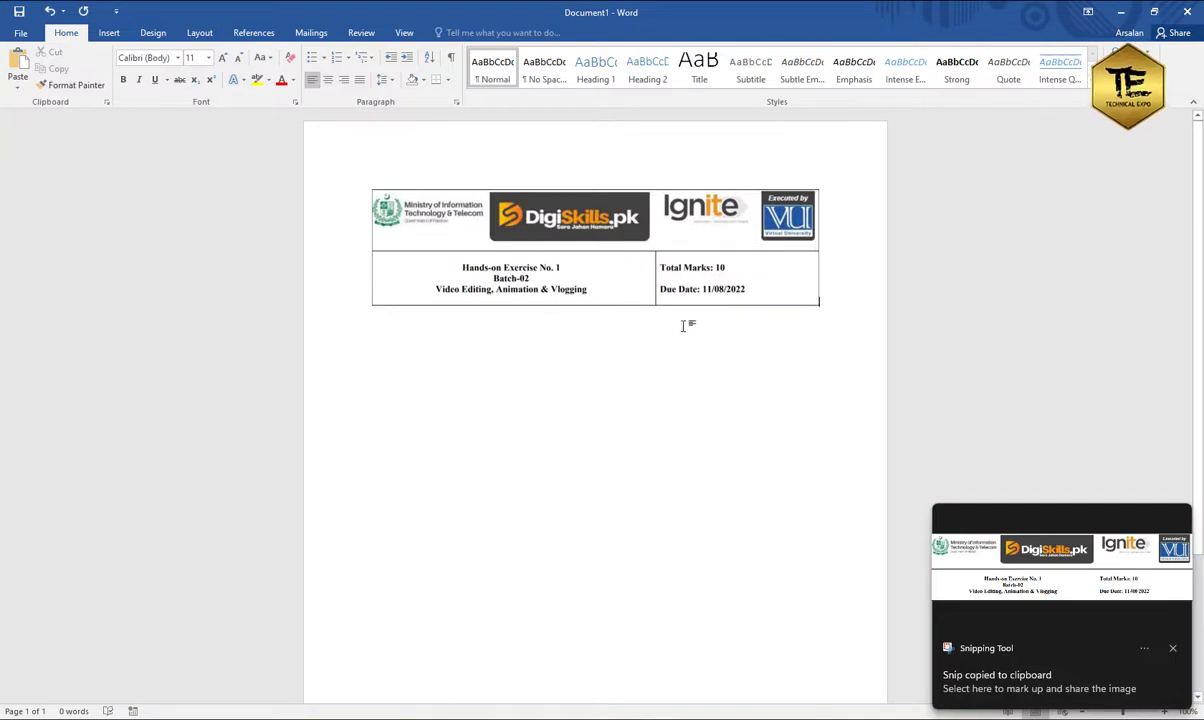
key(Return)
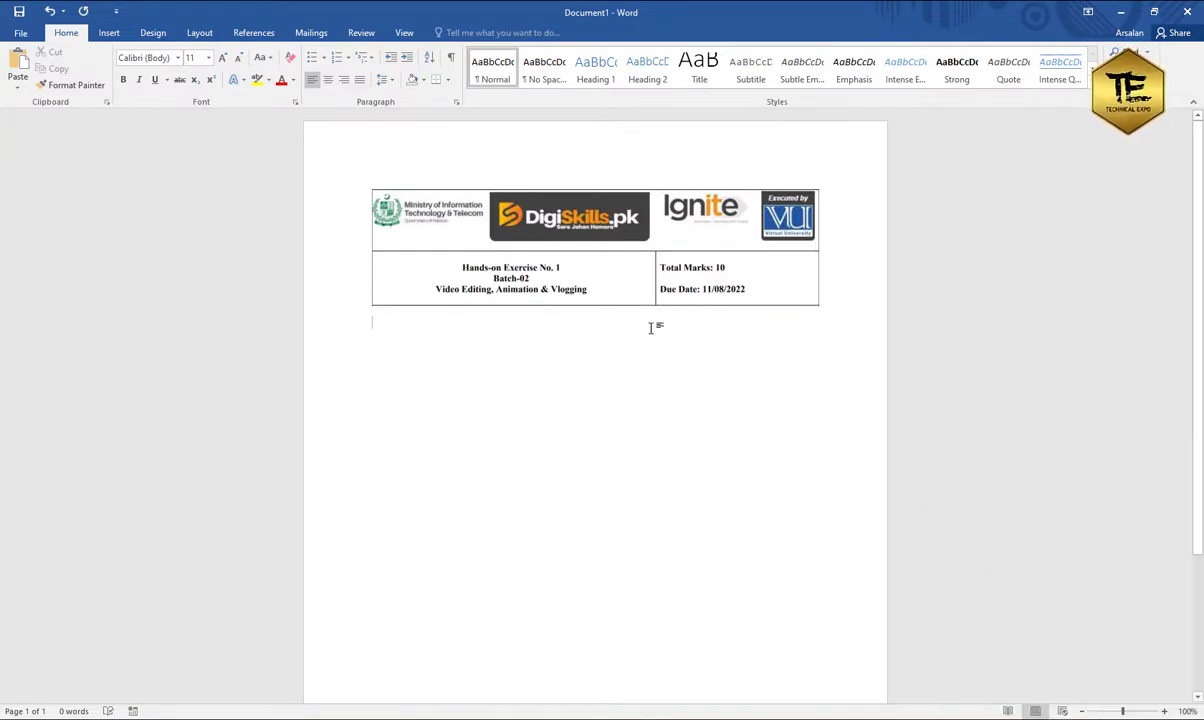
scroll(510, 333, down, 1)
key(Return)
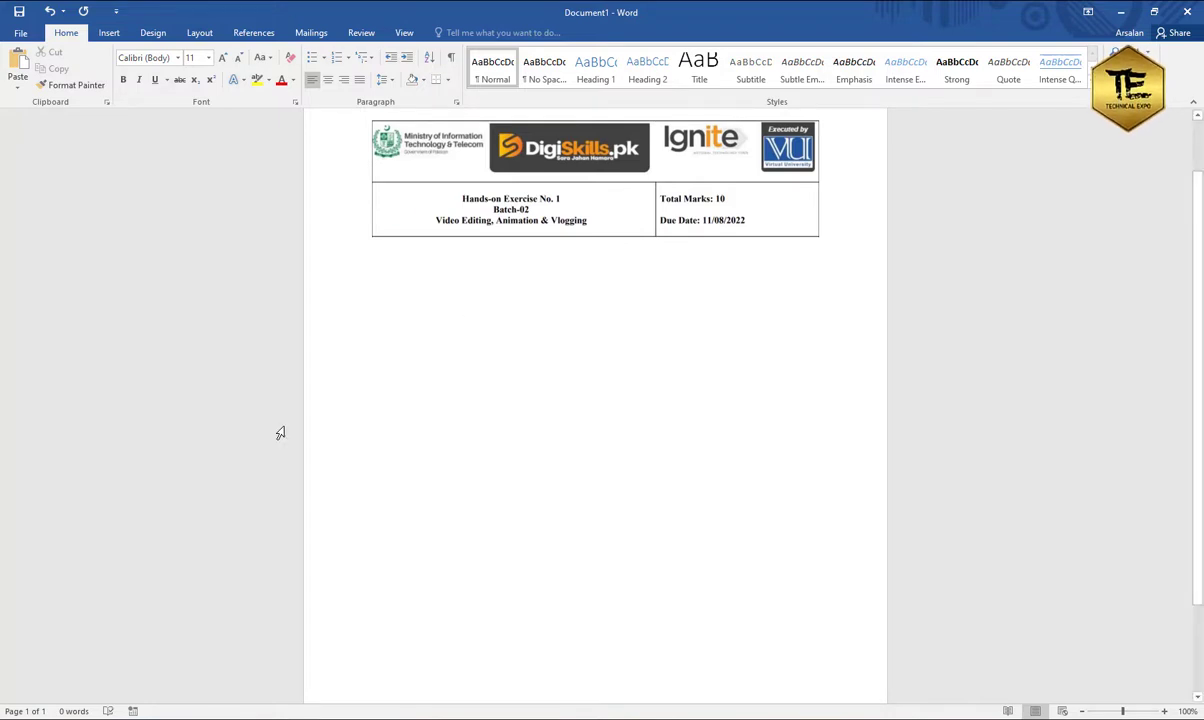
Step: Copy the Problem Statement heading and its task list from the exercise PDF into the Word document below the header
key(alt+Tab)
scroll(363, 413, down, 3)
scroll(363, 413, down, 5)
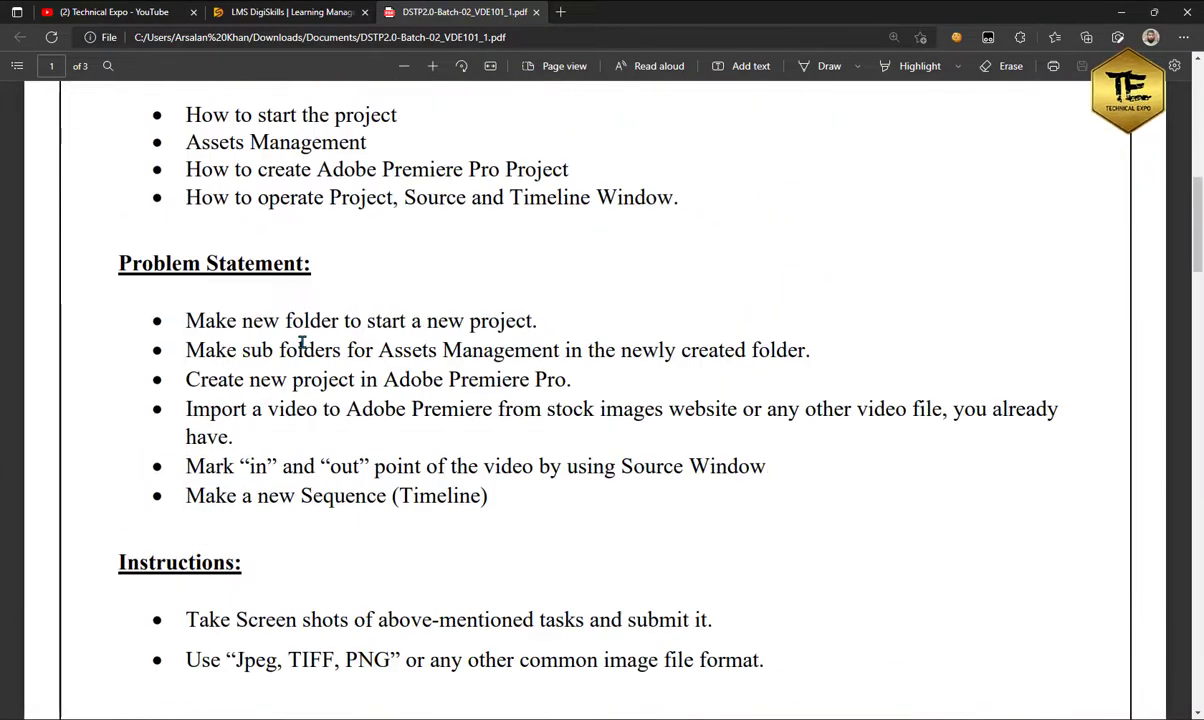
drag(116, 155, 318, 159)
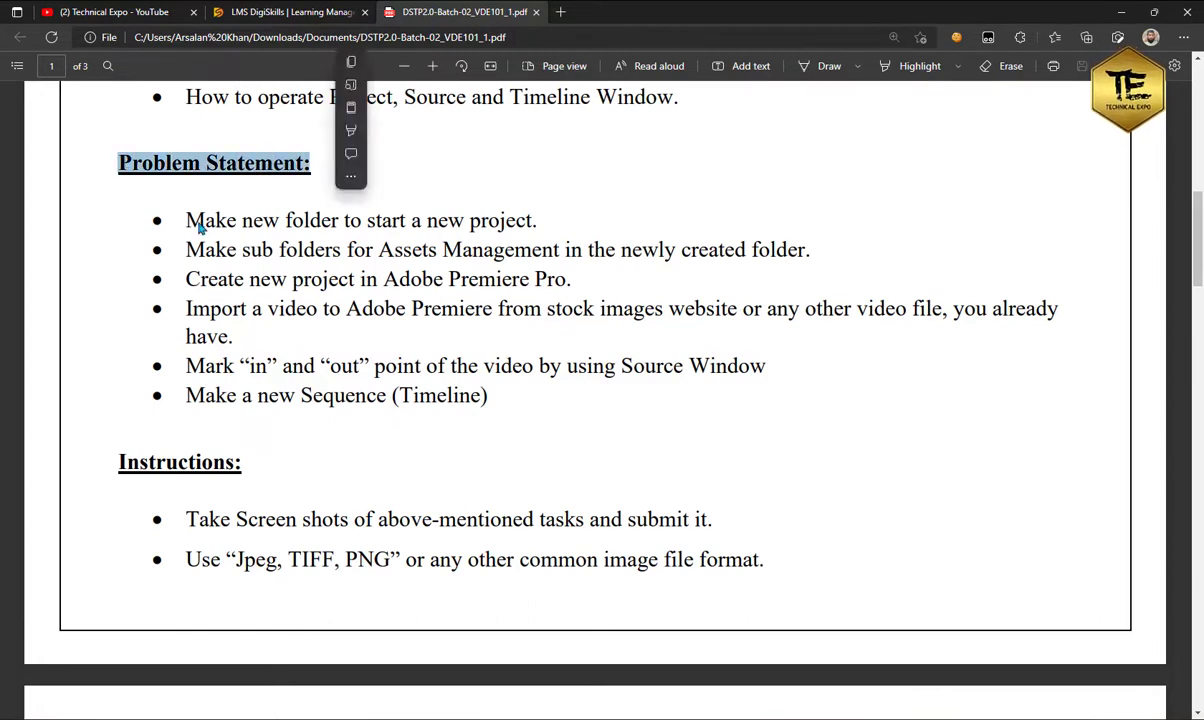
right_click(114, 160)
click(519, 410)
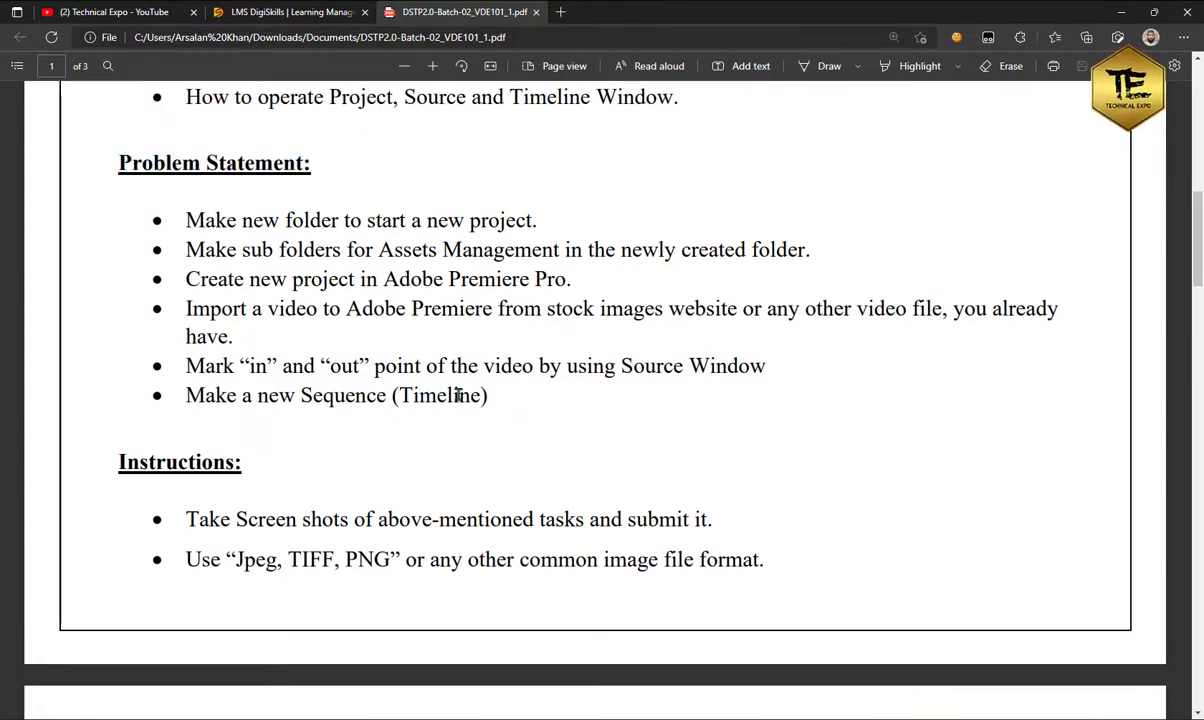
drag(488, 396, 150, 180)
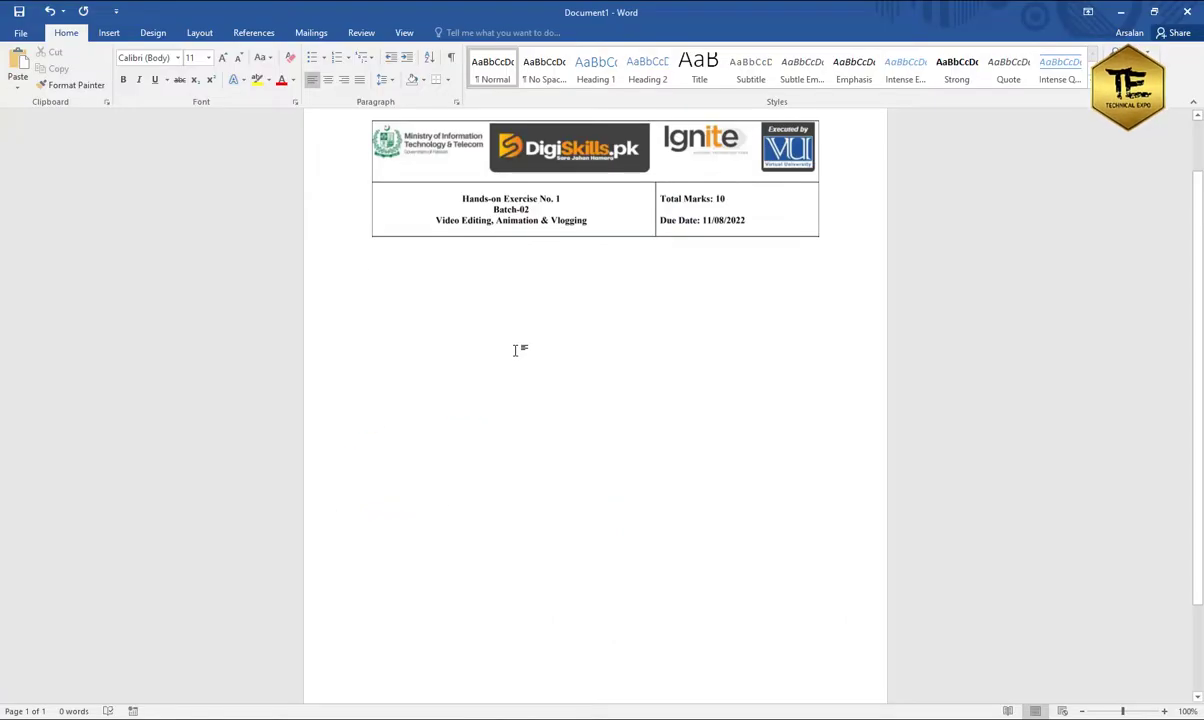
text(Problem Statement: • Make new folder to start a new project.  • Make sub folders for Assets Management in the newly created folder.  • Create new project in Adobe Premiere Pro.  • Import a video to Adobe Premiere from stock images website or any other video file, you already have.  • Mark "in" and "out" point of the video by using Source Window  • Make a new Sequence (Timeline))
Step: Review the "Make new folder to start a new project" task in the PDF, and open the Premier folder on drive D in File Explorer
key(alt+Tab)
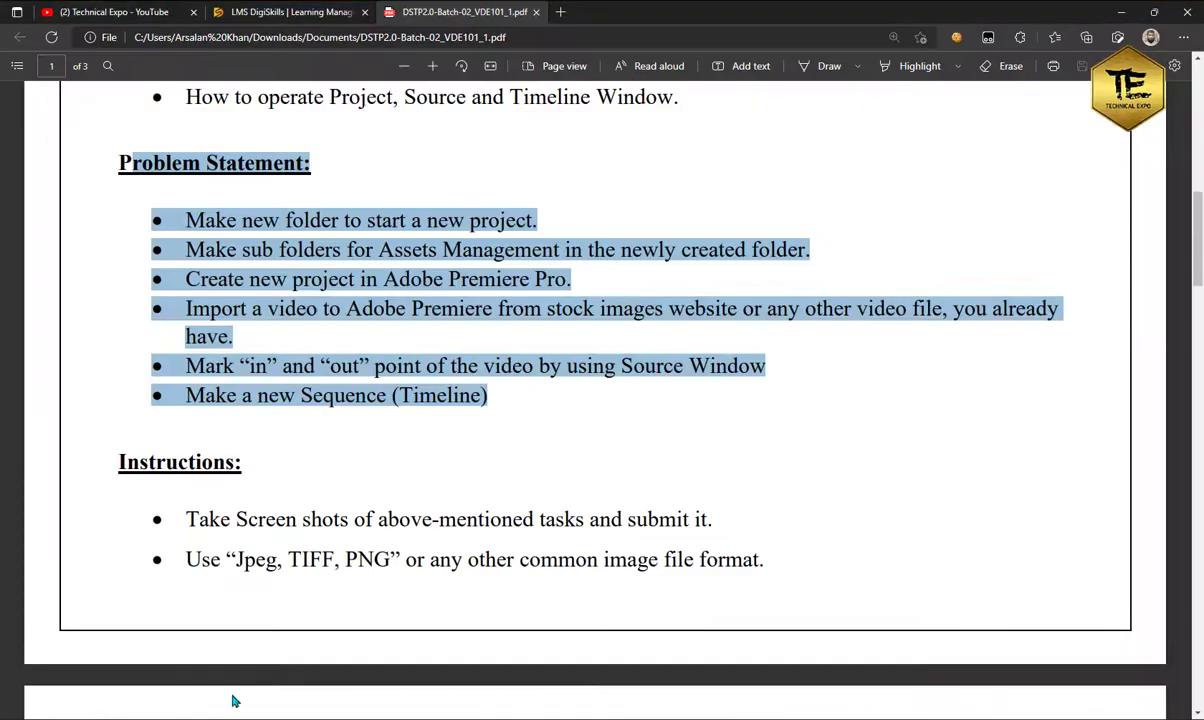
click(310, 230)
drag(180, 226, 583, 223)
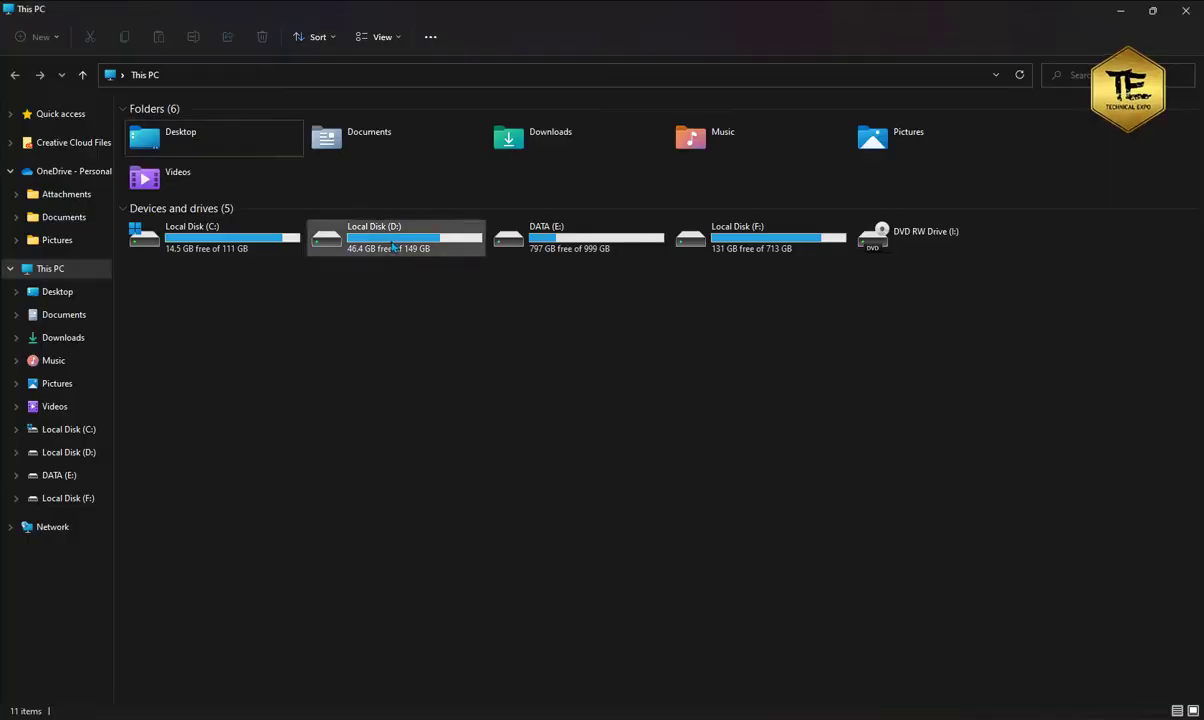
click(392, 247)
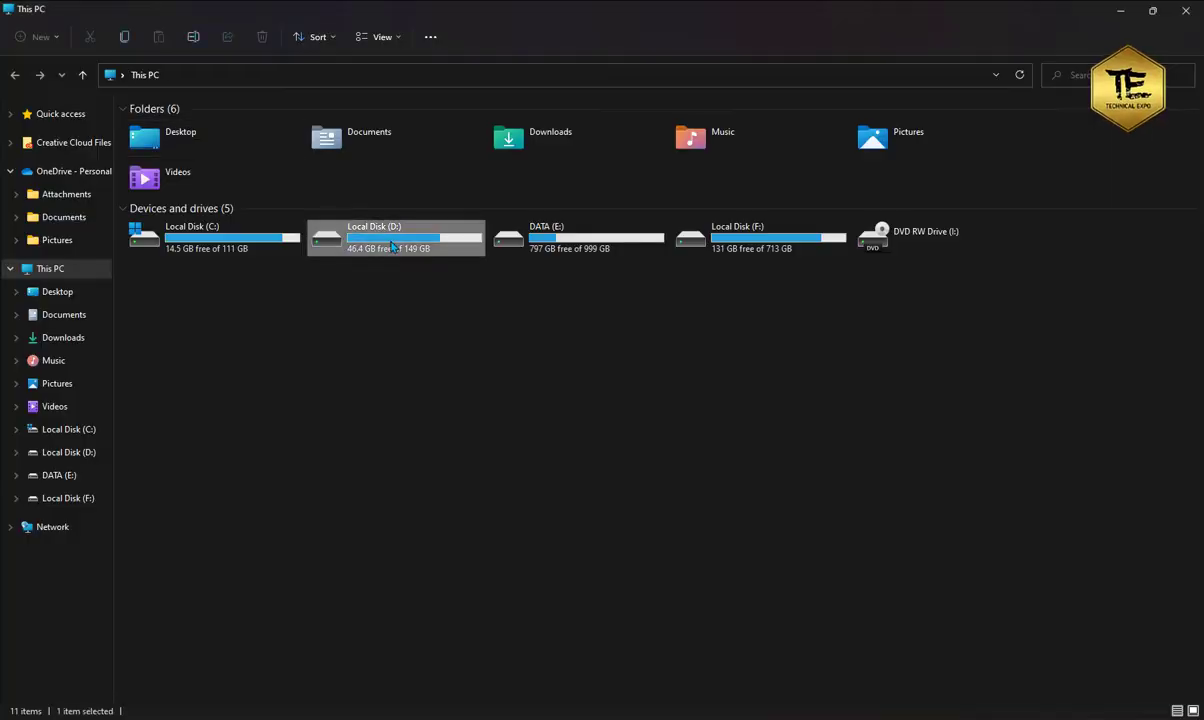
double_click(334, 251)
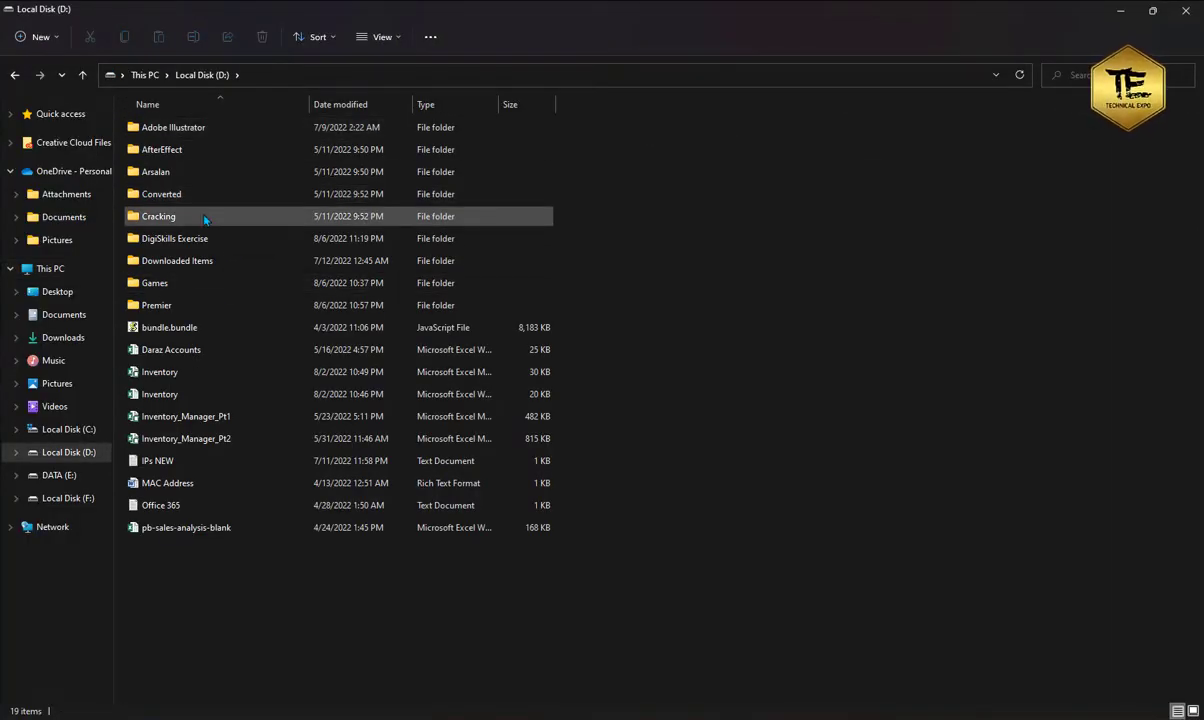
double_click(179, 311)
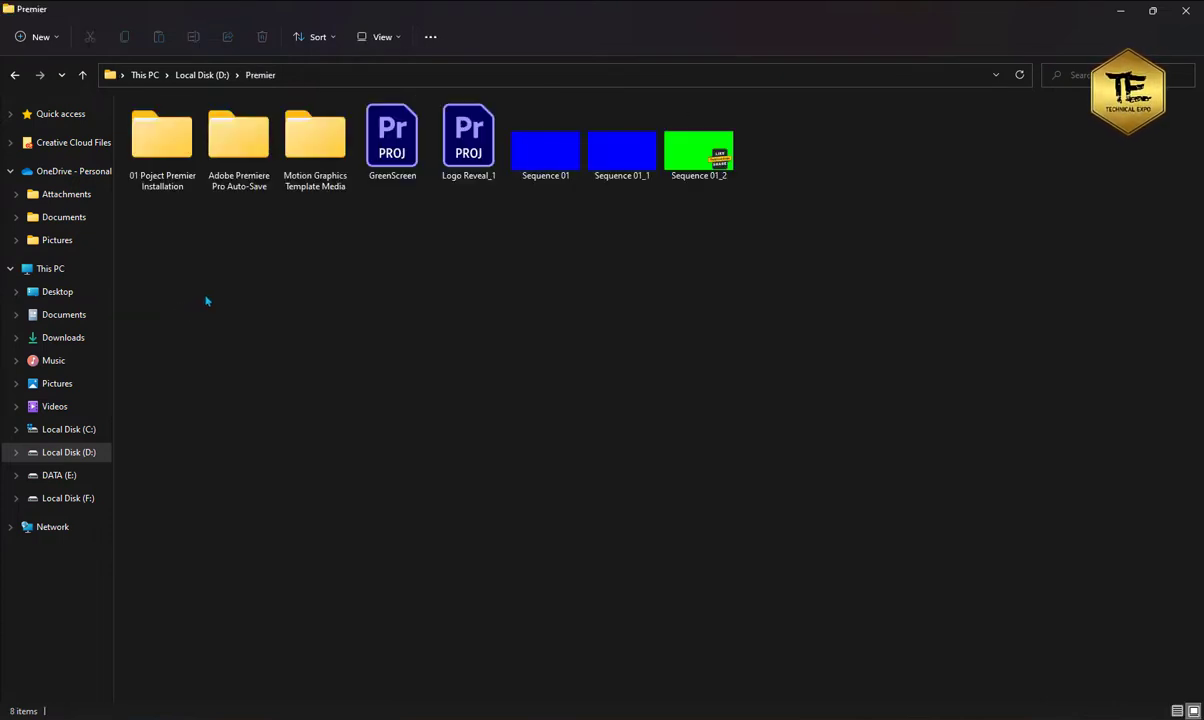
drag(184, 277, 156, 255)
click(167, 258)
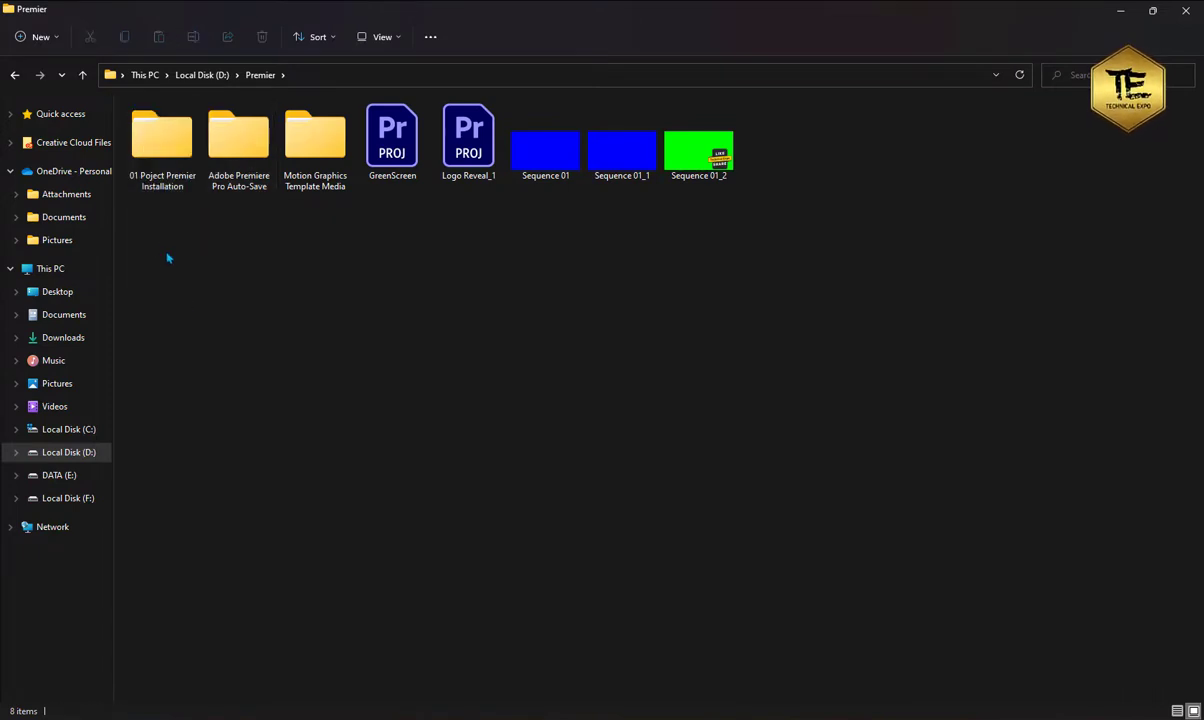
right_click(162, 244)
mouse_move(309, 355)
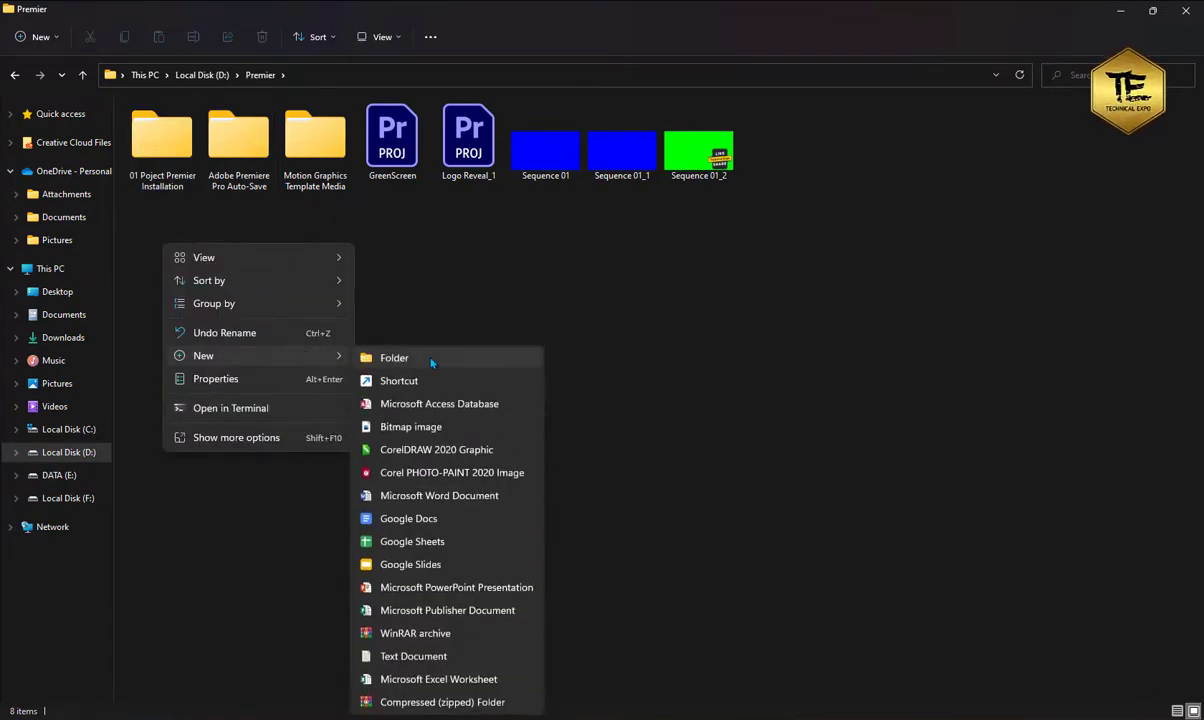
click(449, 288)
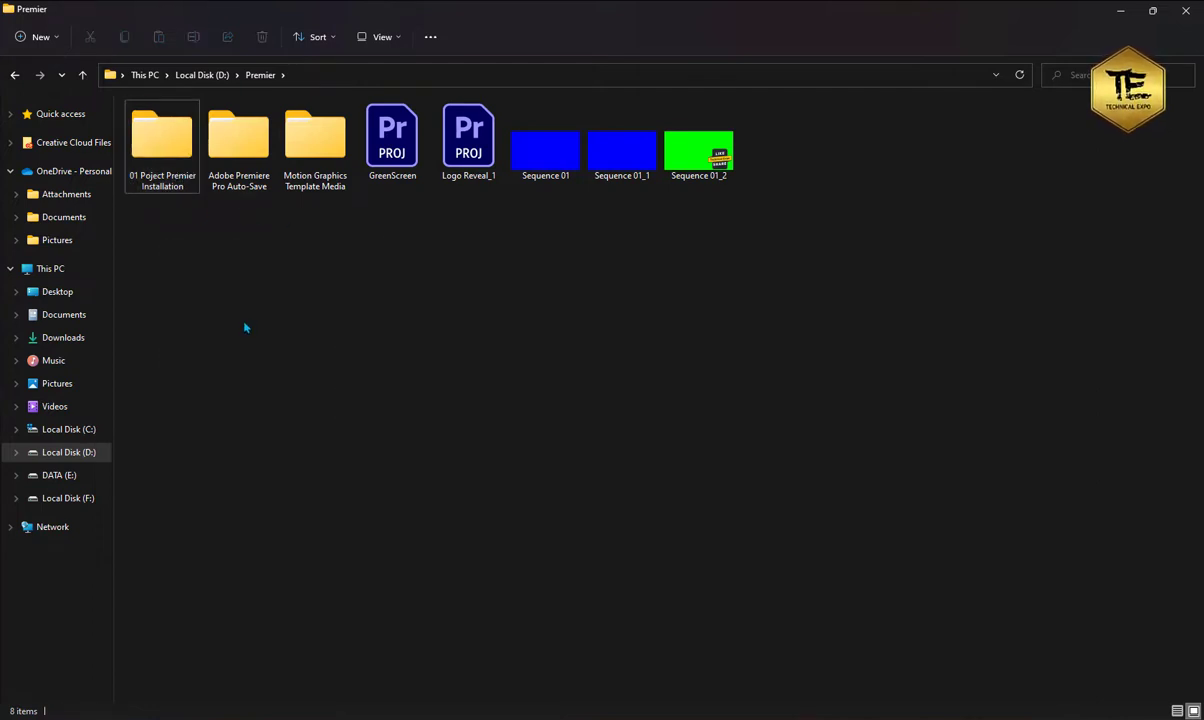
Step: Snip the folder path with the 01 Poject Premier Installation folder and paste it under the new folder task in Word
key(super+shift+s)
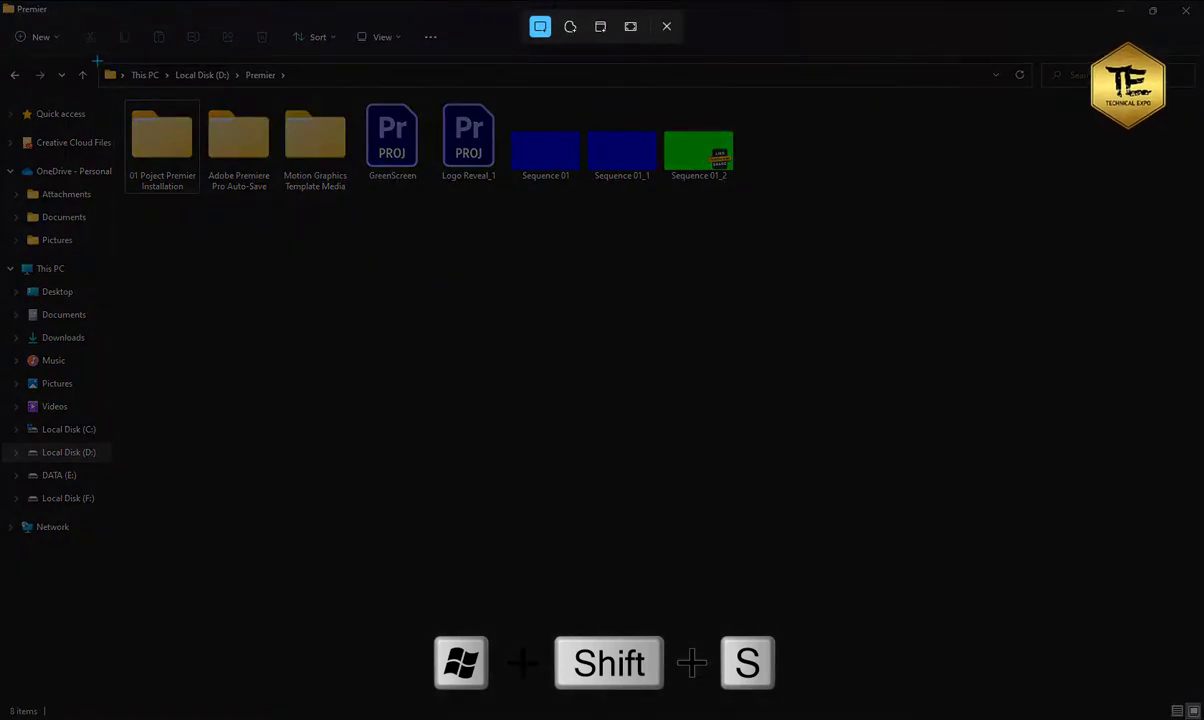
drag(97, 61, 322, 245)
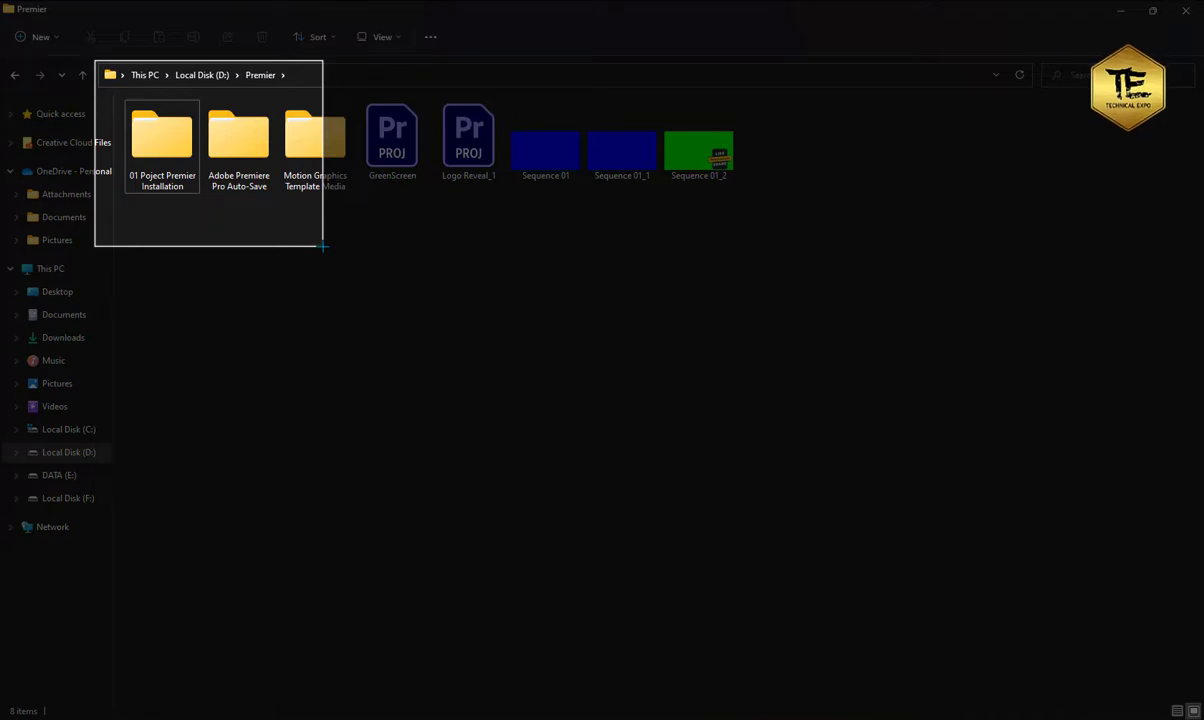
drag(322, 245, 321, 247)
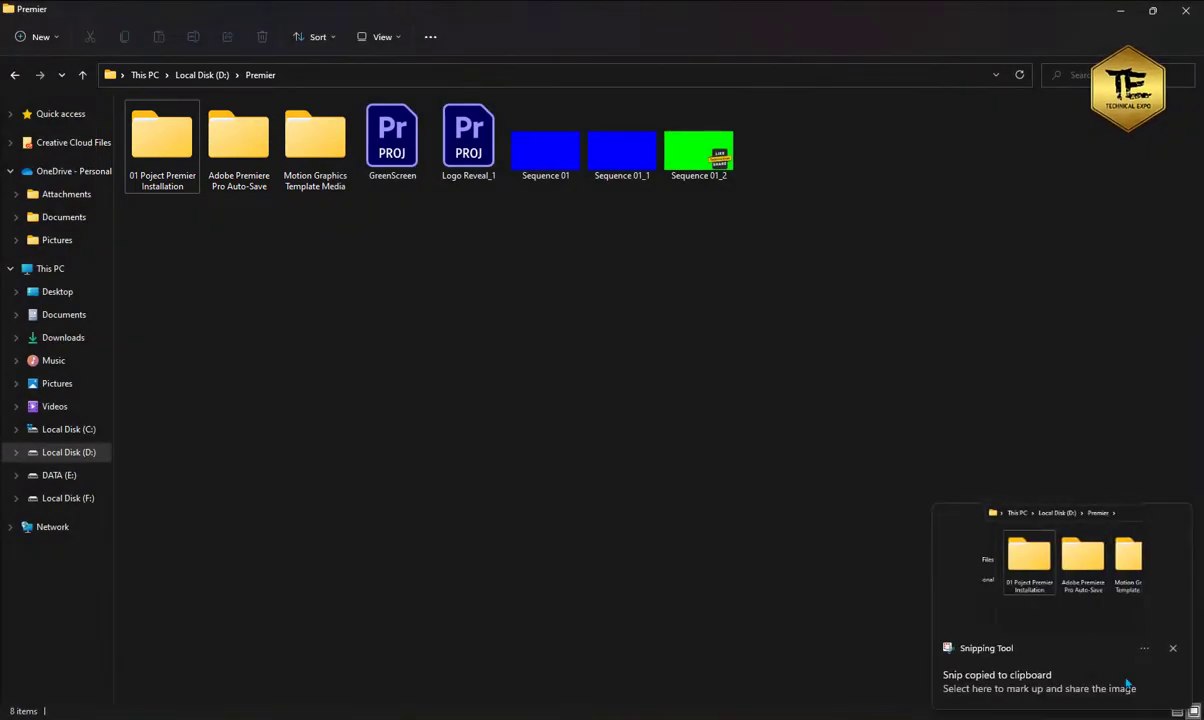
key(alt+Tab)
key(ctrl+v)
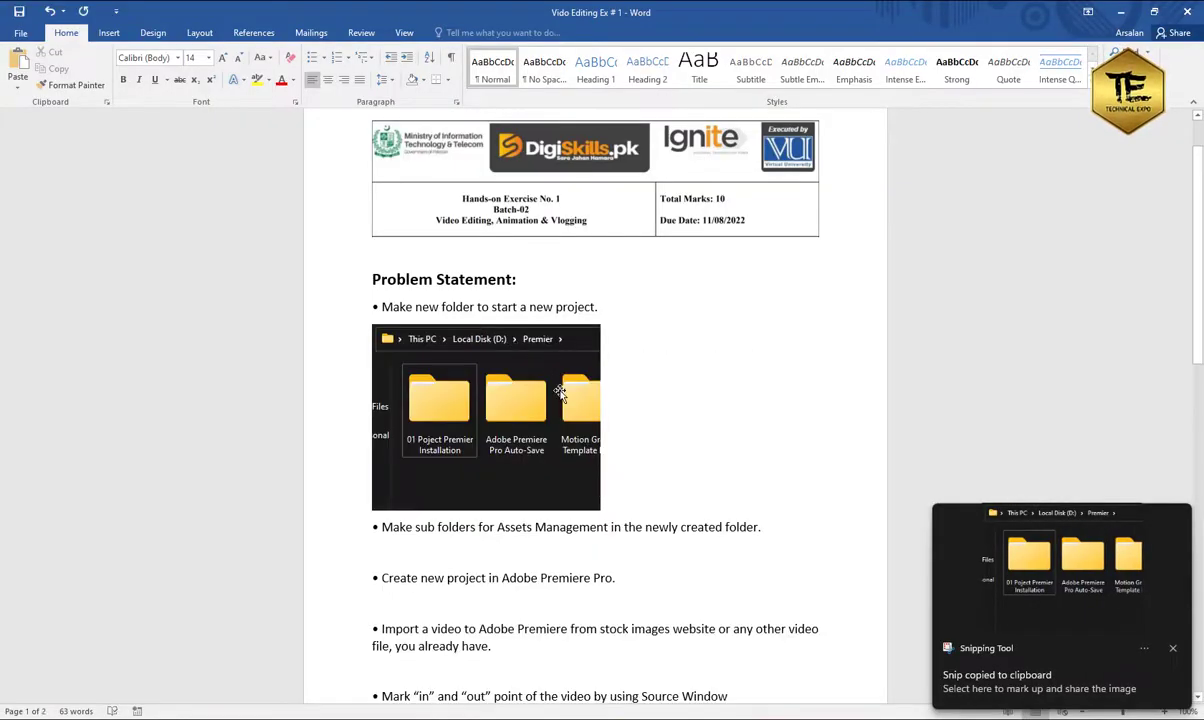
Step: Review the sub folders task in the exercise PDF, and open the 01 Poject Premier Installation folder in File Explorer
scroll(537, 384, down, 3)
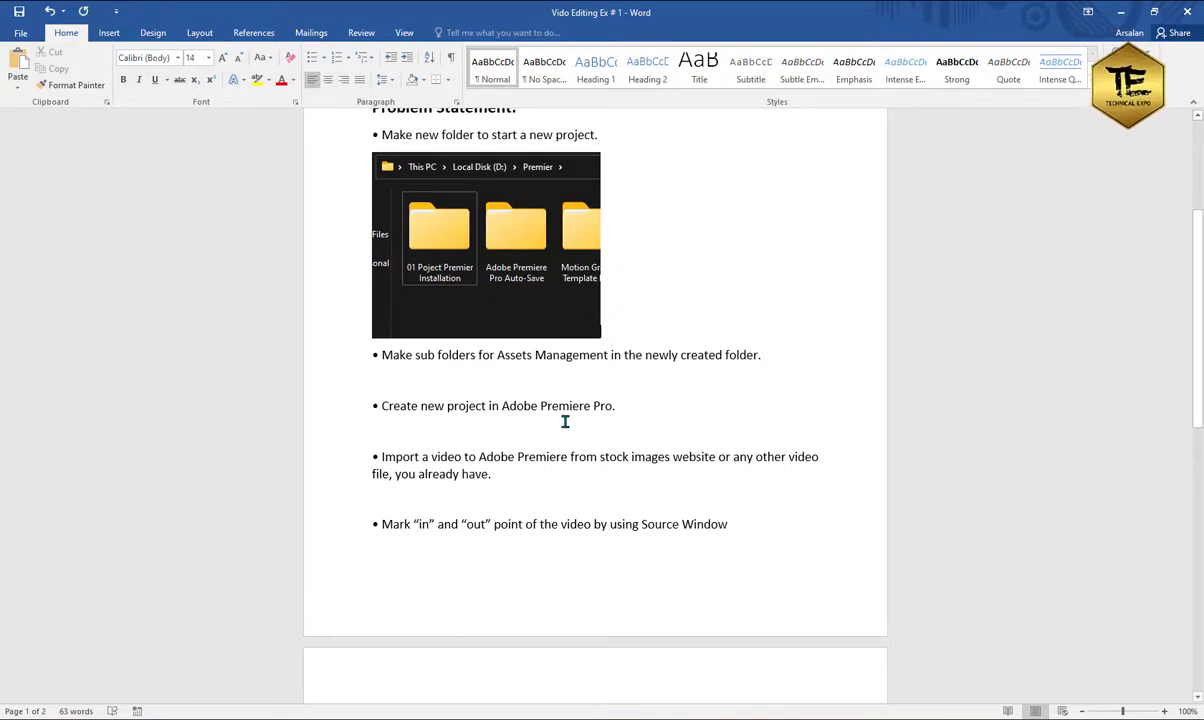
key(alt+Tab)
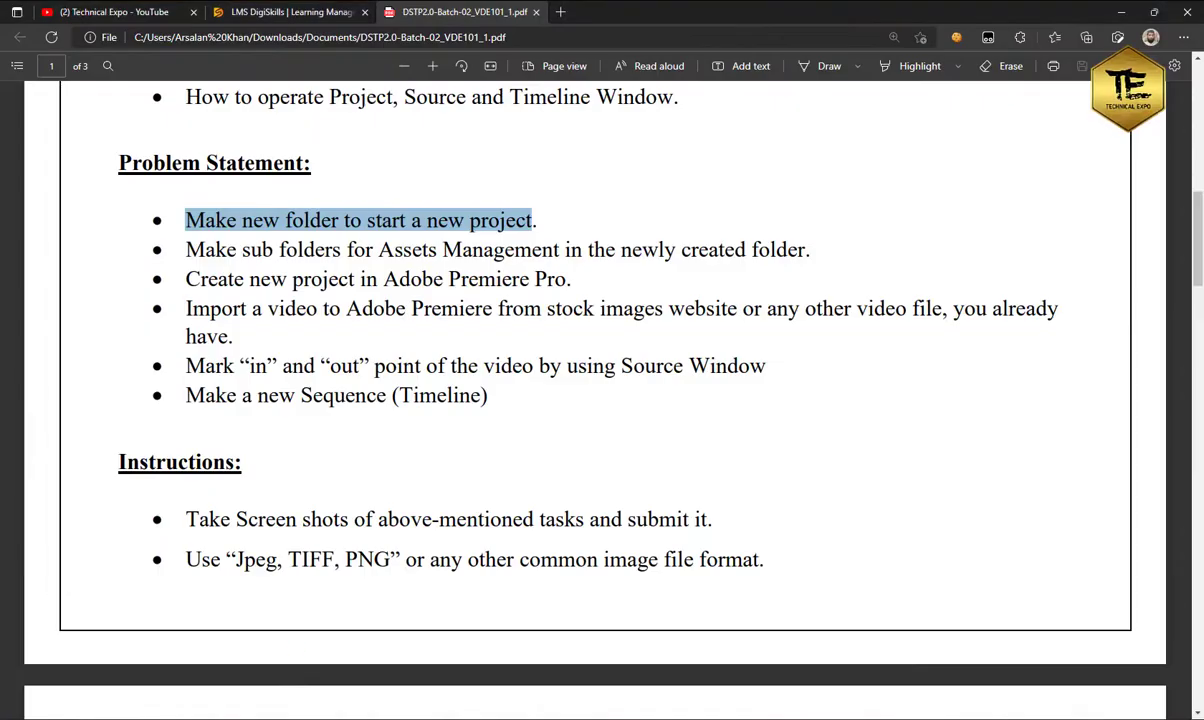
drag(812, 250, 182, 250)
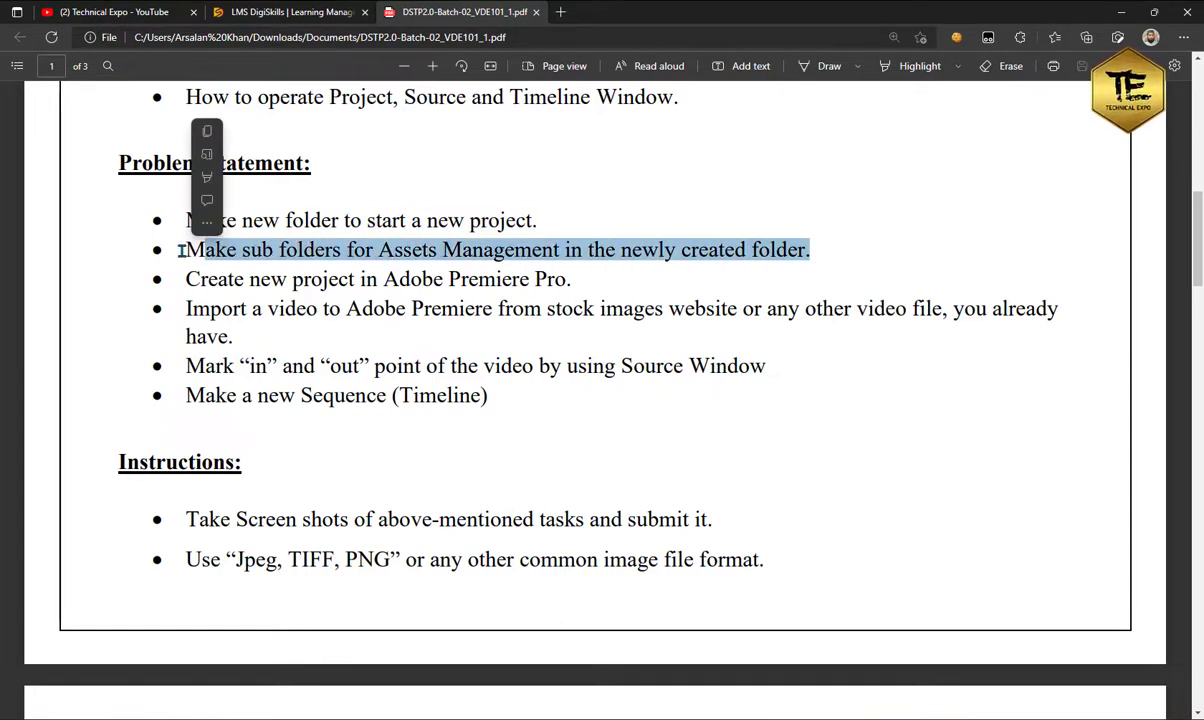
click(214, 294)
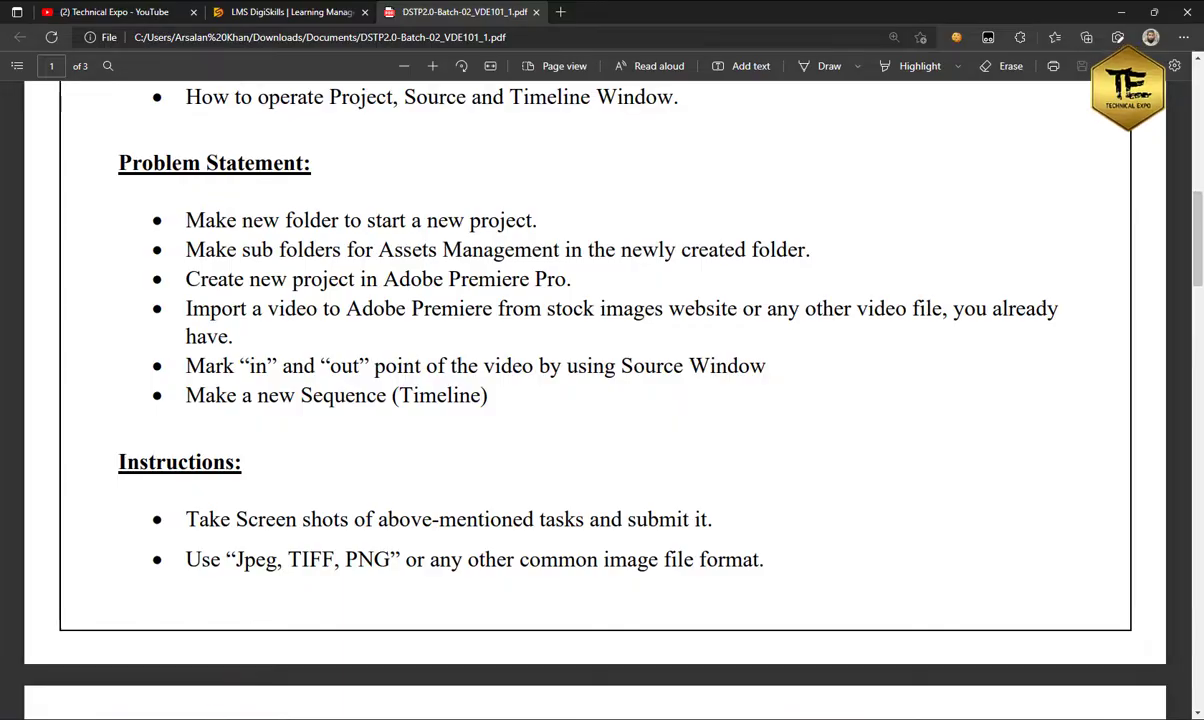
key(alt+Tab)
double_click(164, 148)
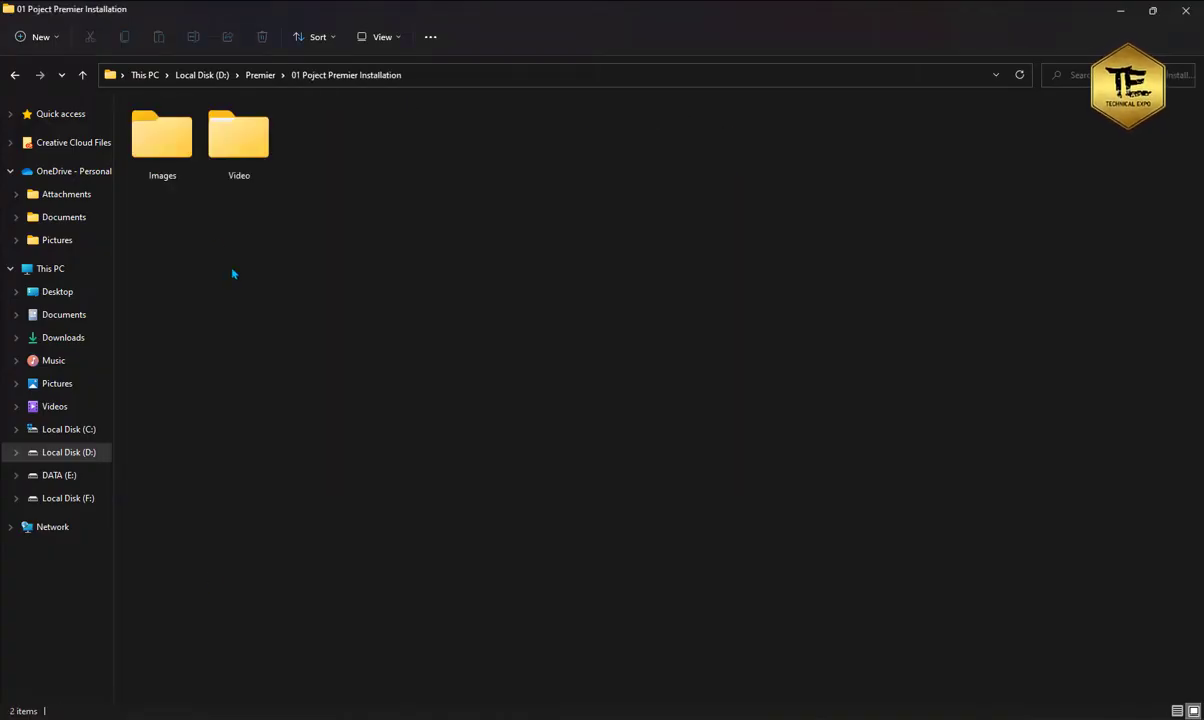
Step: Create a new folder named Audio beside the Images and Video folders
drag(301, 255, 320, 167)
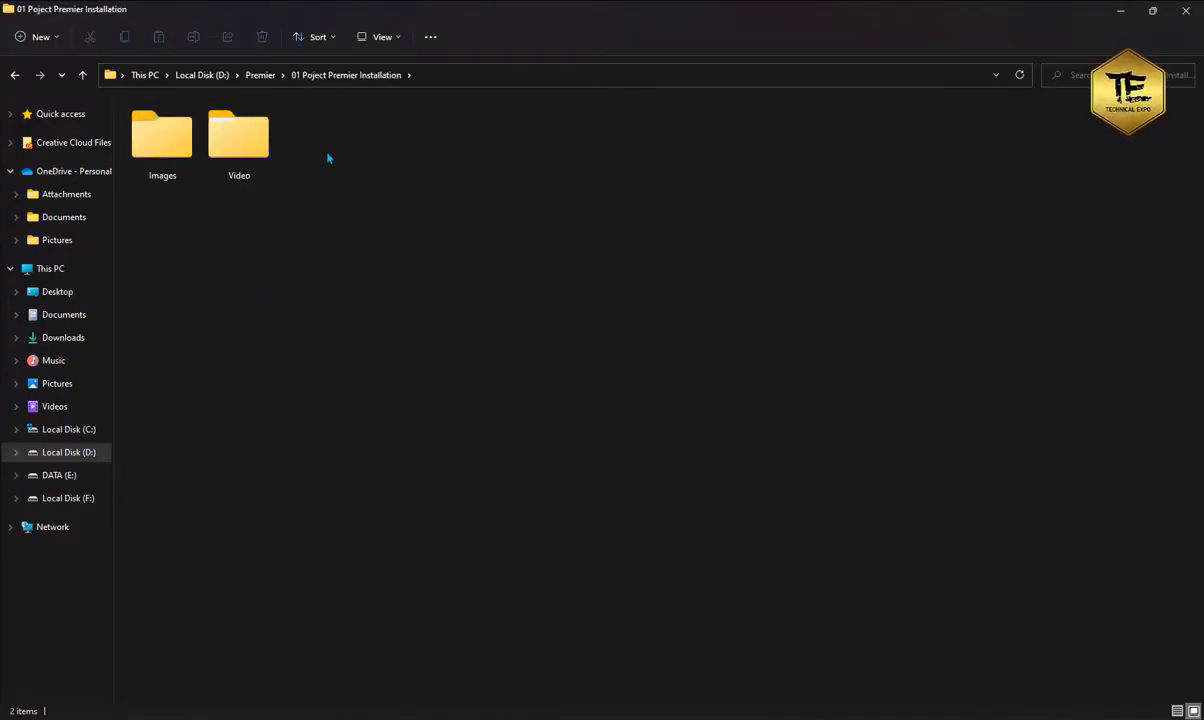
right_click(328, 158)
mouse_move(395, 266)
click(642, 270)
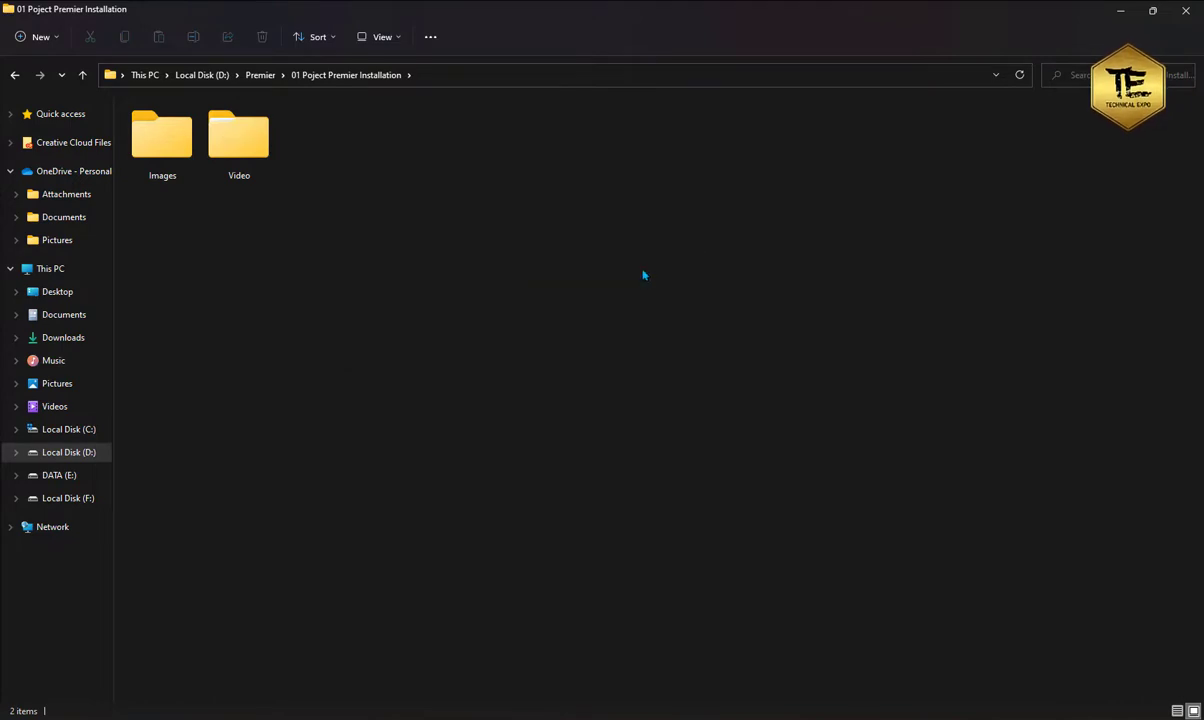
text(Audio)
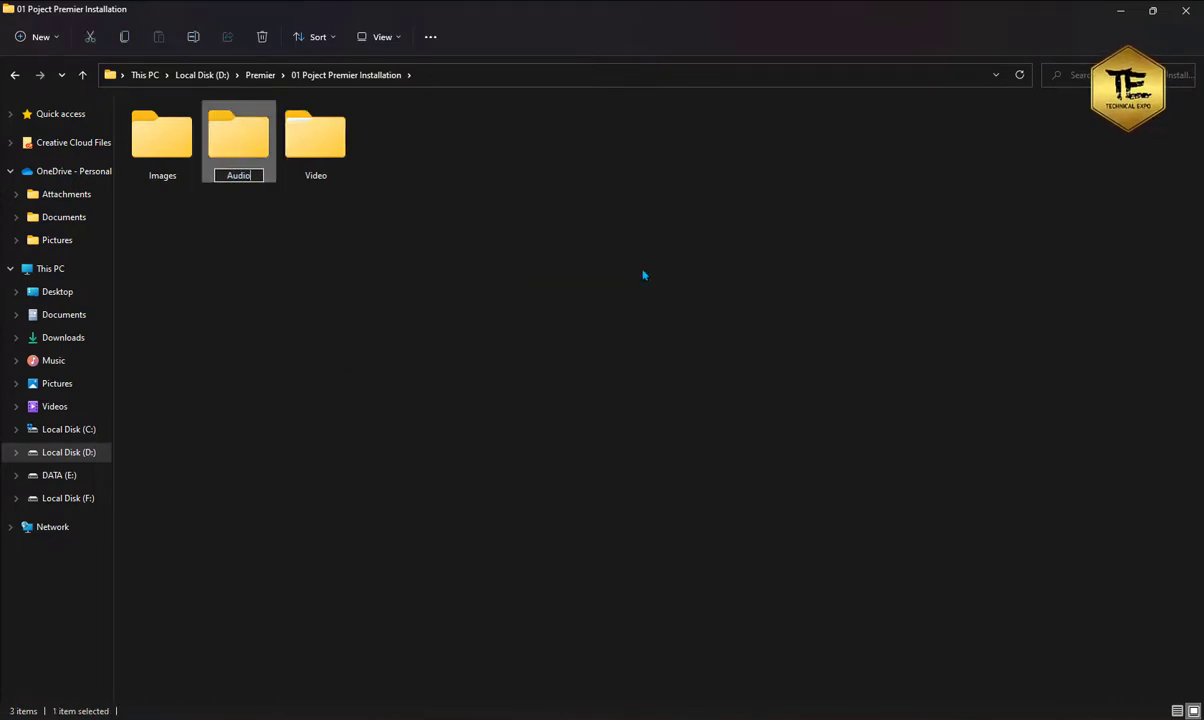
key(Return)
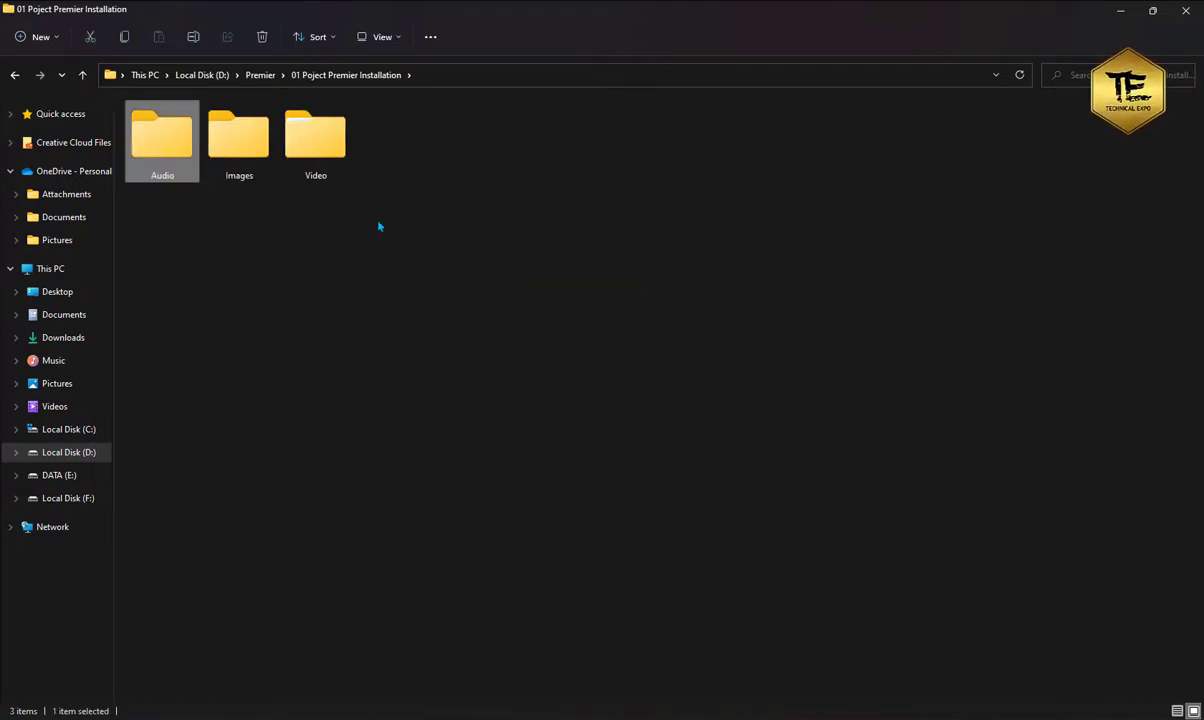
click(348, 230)
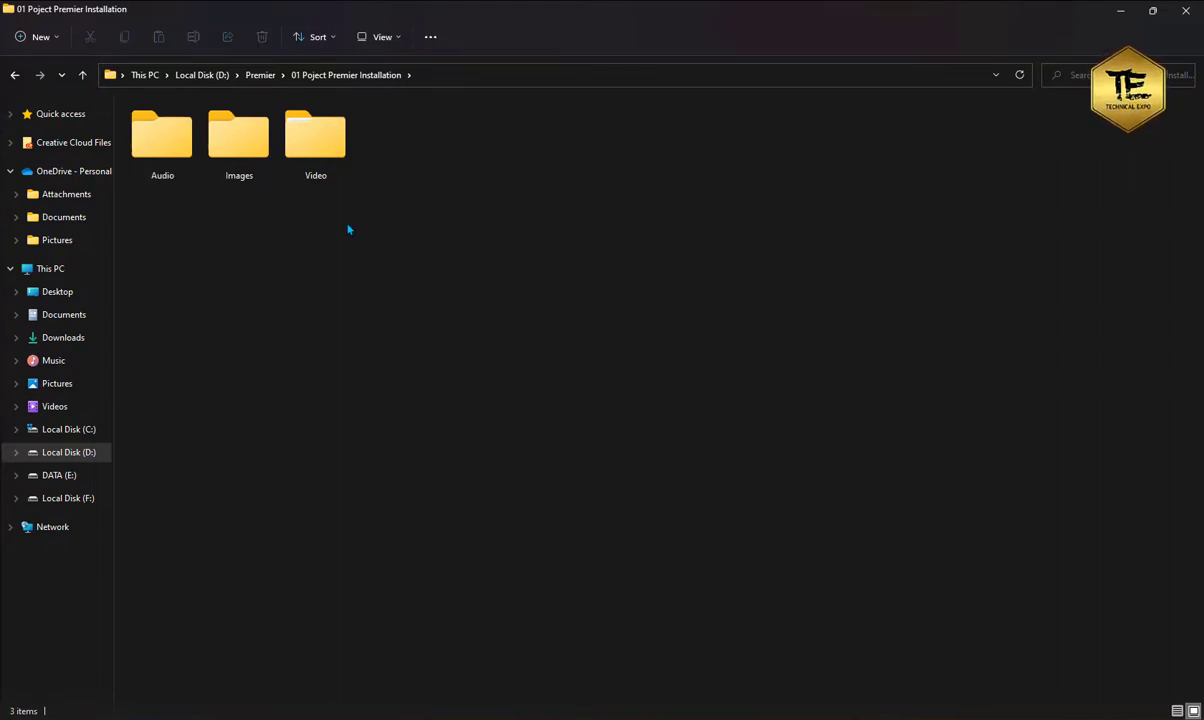
Step: Snip the folder path with the Audio, Images and Video folders and paste it under the sub folders task in Word
key(super+shift+s)
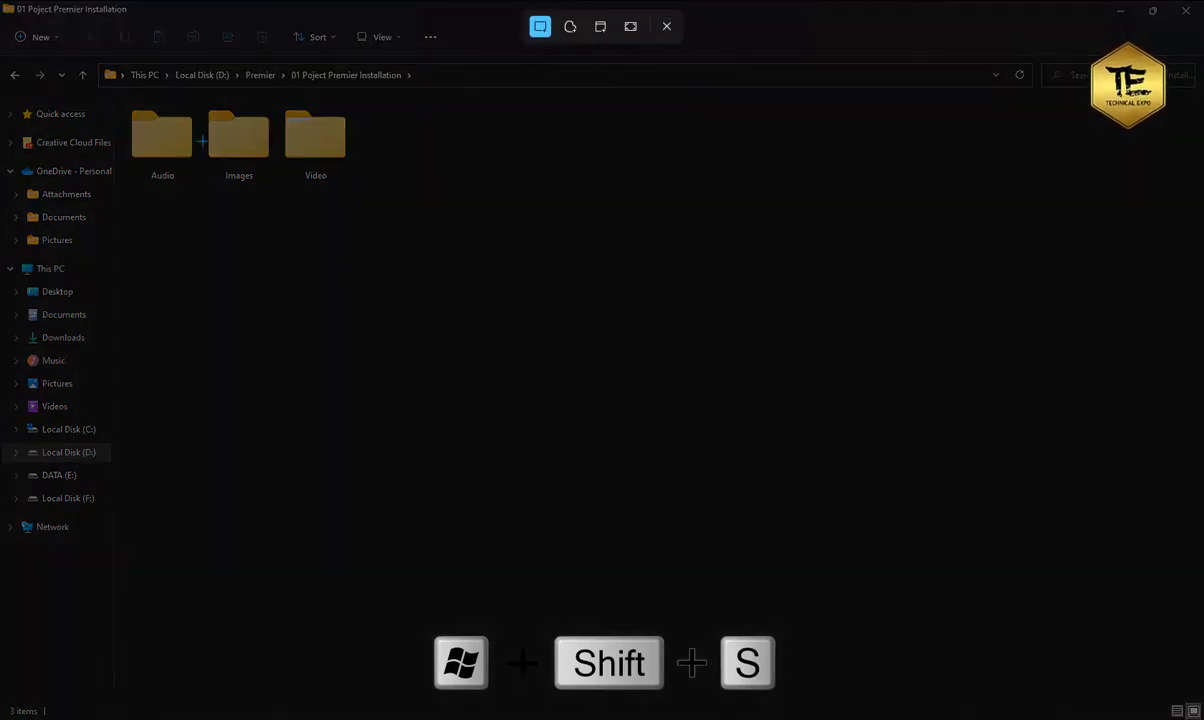
drag(88, 51, 438, 250)
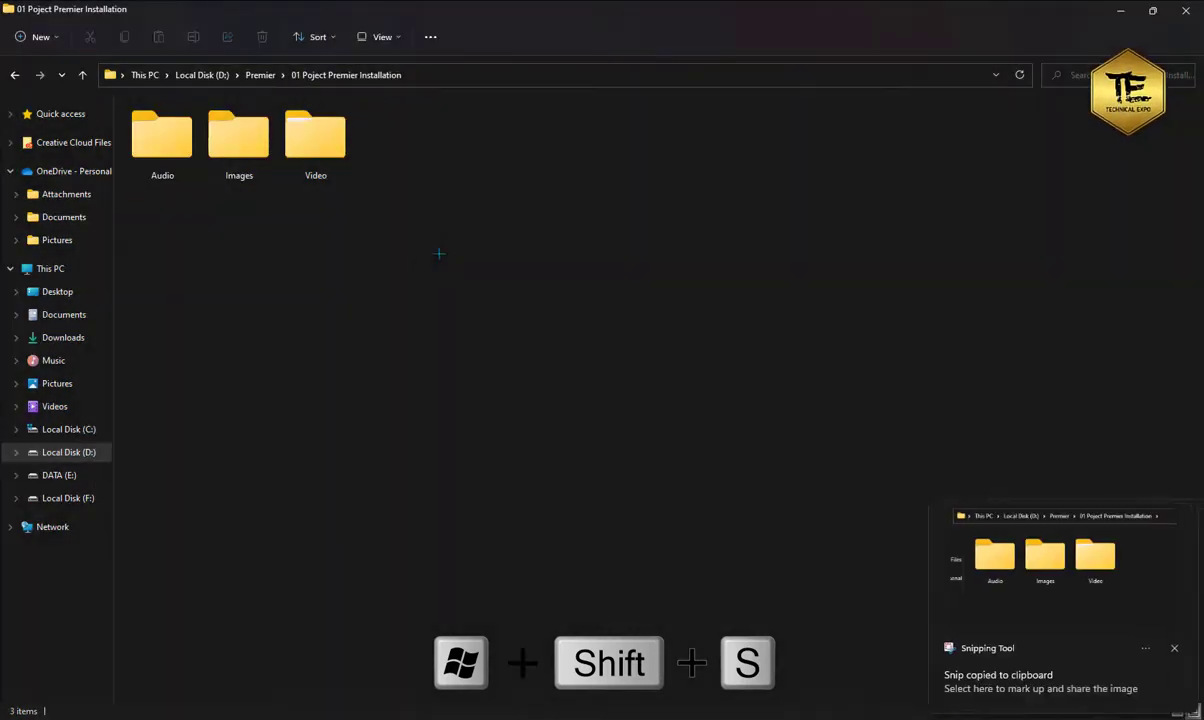
click(268, 715)
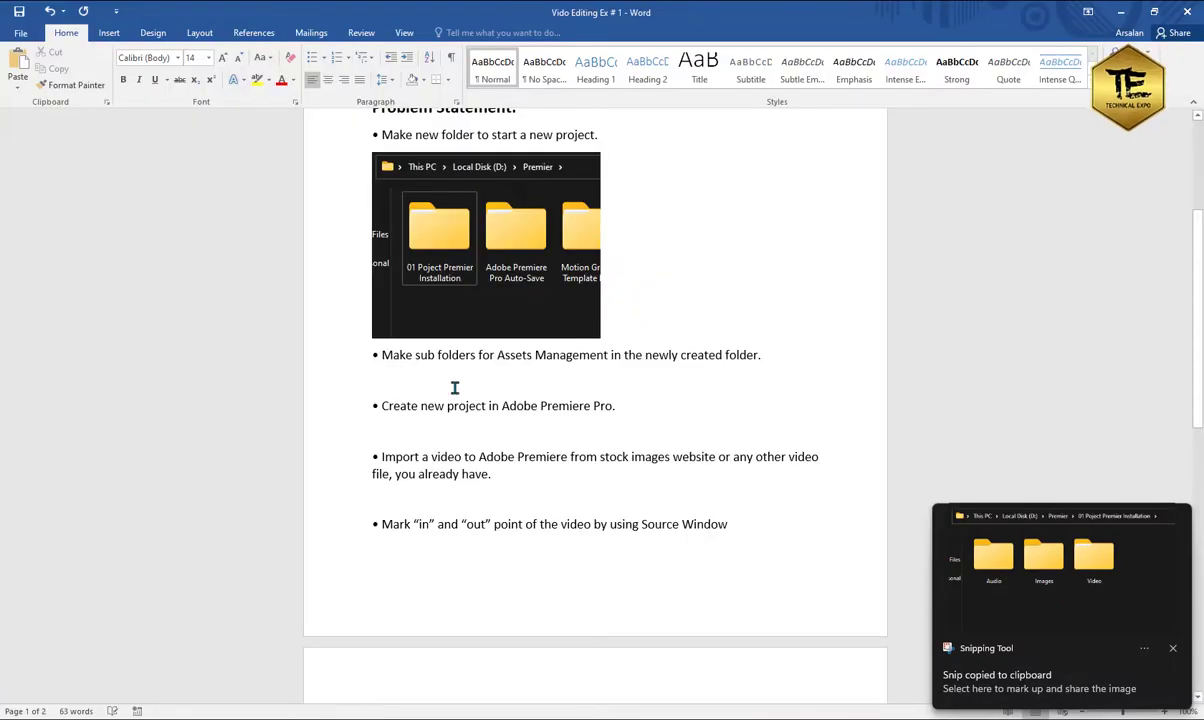
key(ctrl+v)
Step: Review the new Premiere Pro project task in the exercise PDF
scroll(454, 375, down, 6)
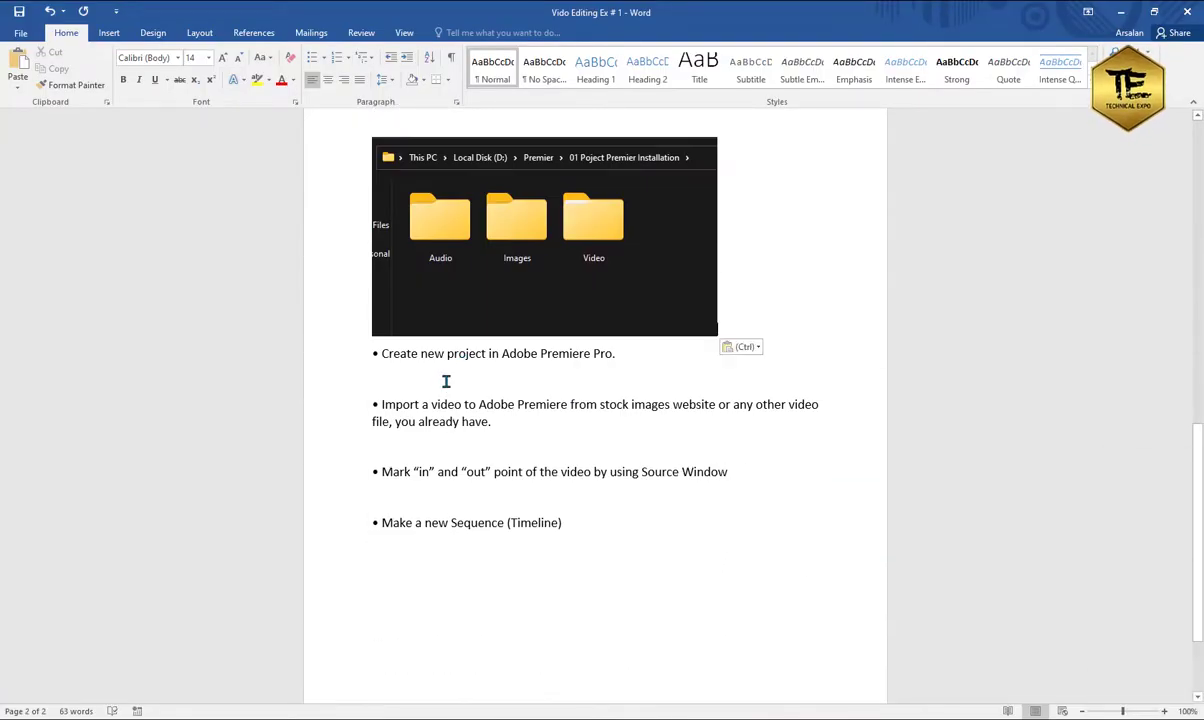
key(alt+Tab)
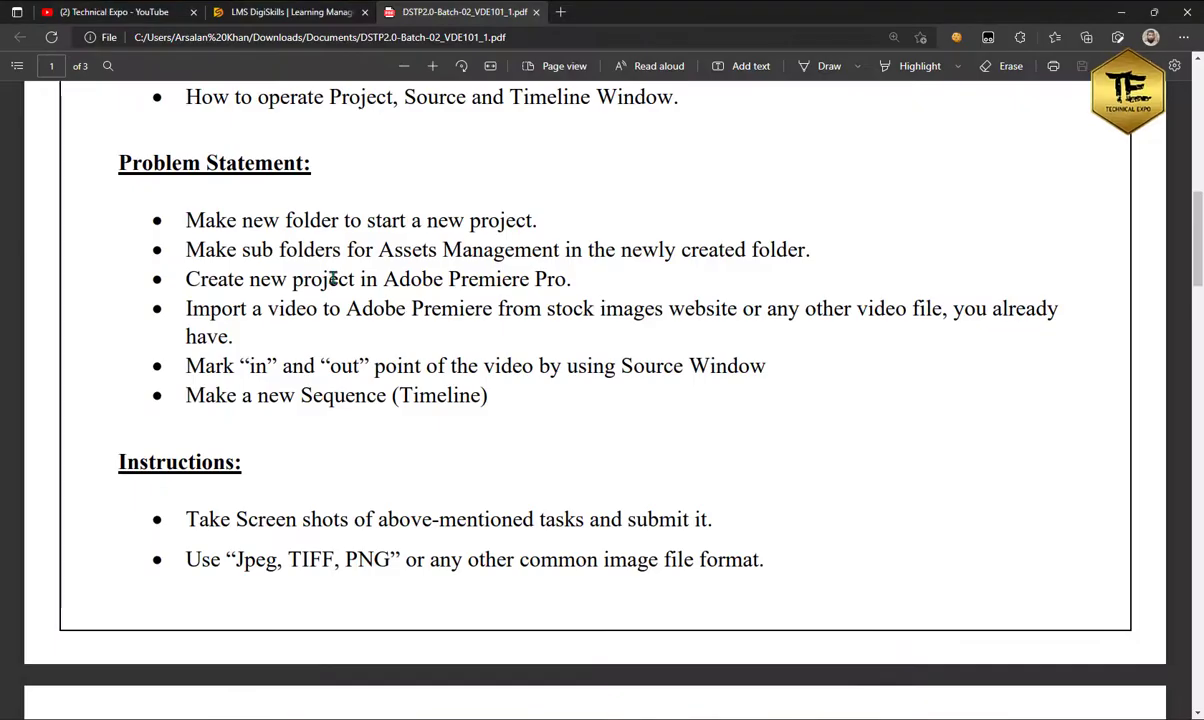
drag(193, 279, 583, 280)
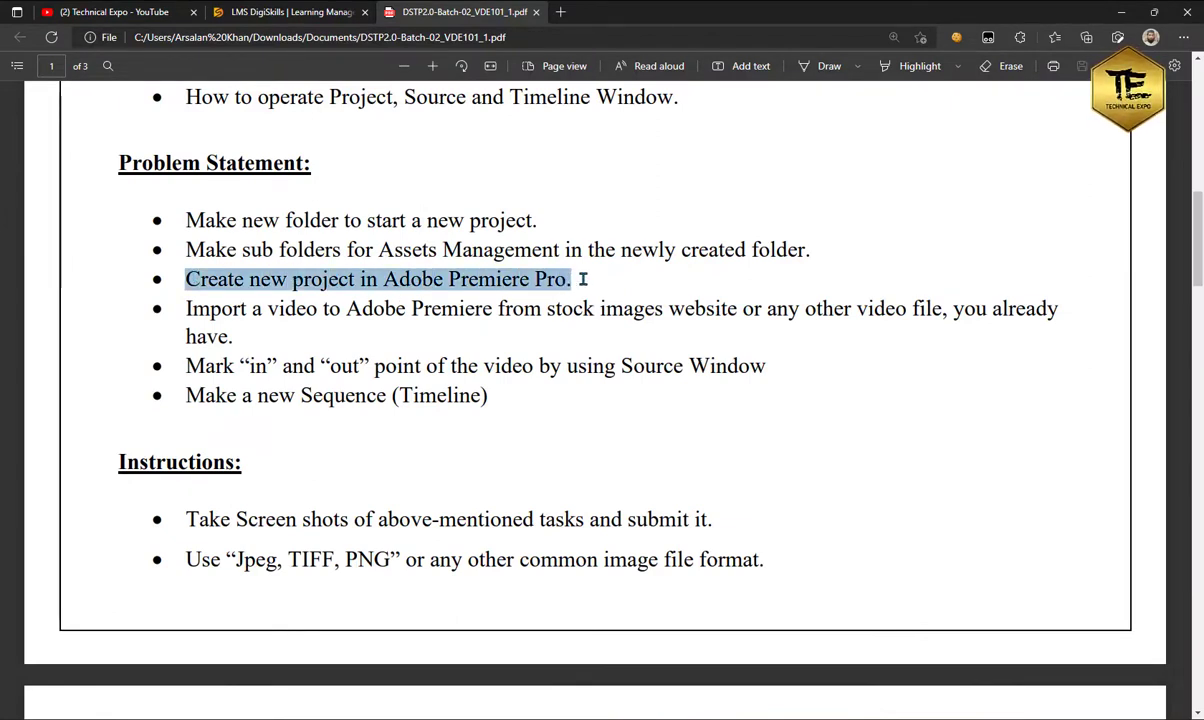
click(583, 280)
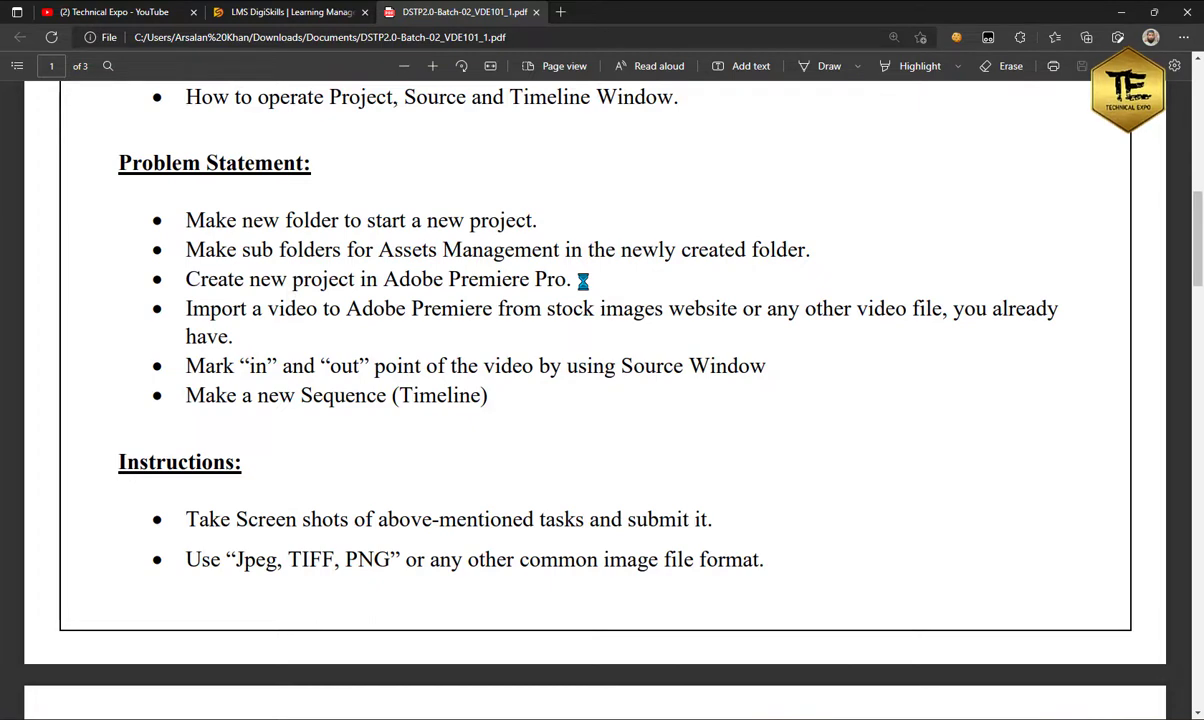
Step: Launch Adobe Premiere Pro 2021, dismiss the System Compatibility Report, and maximize the program window
key(super)
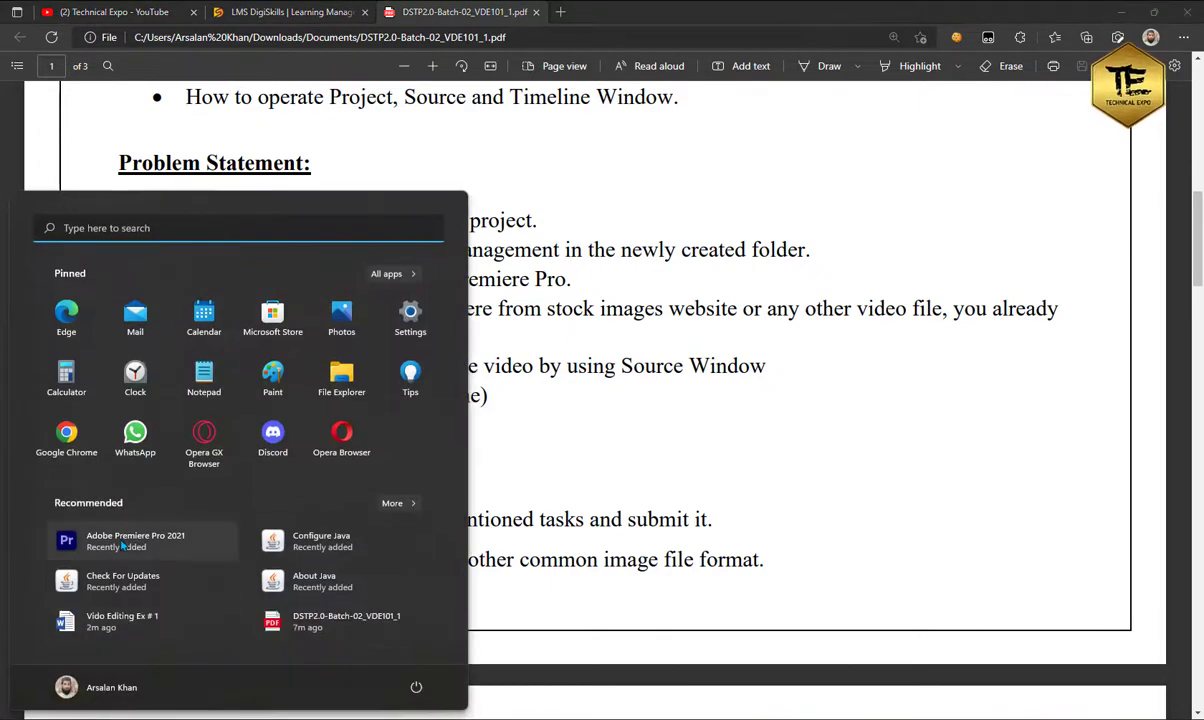
click(104, 578)
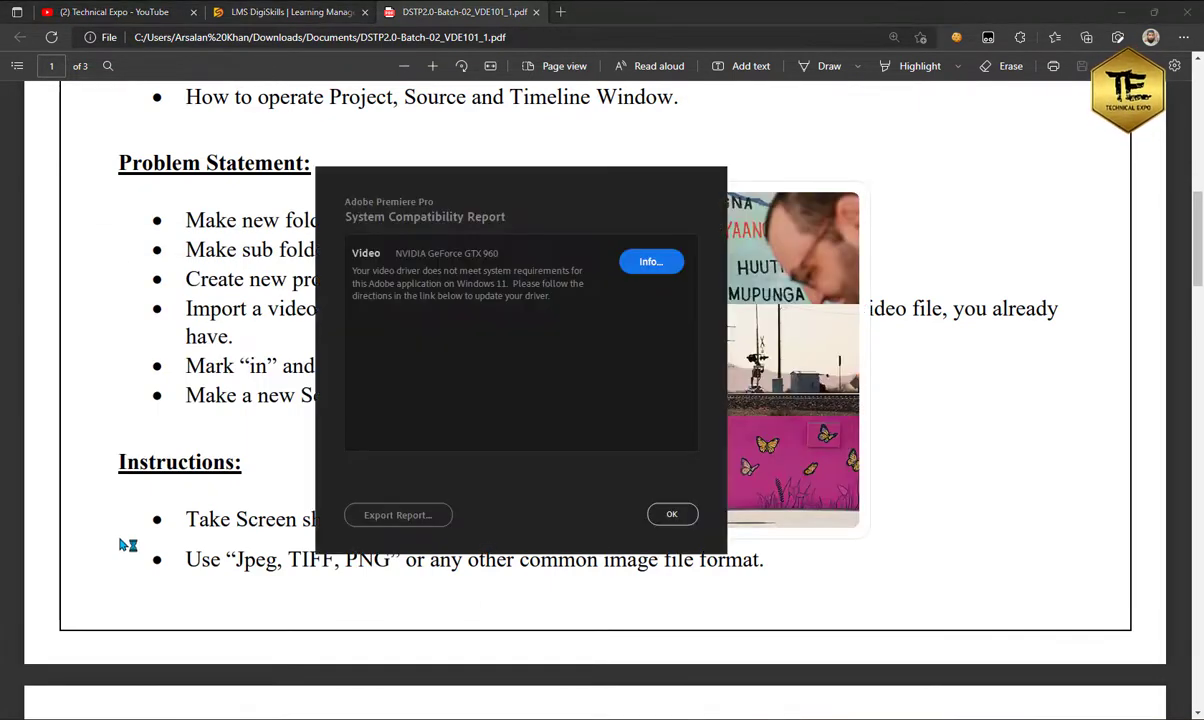
click(673, 515)
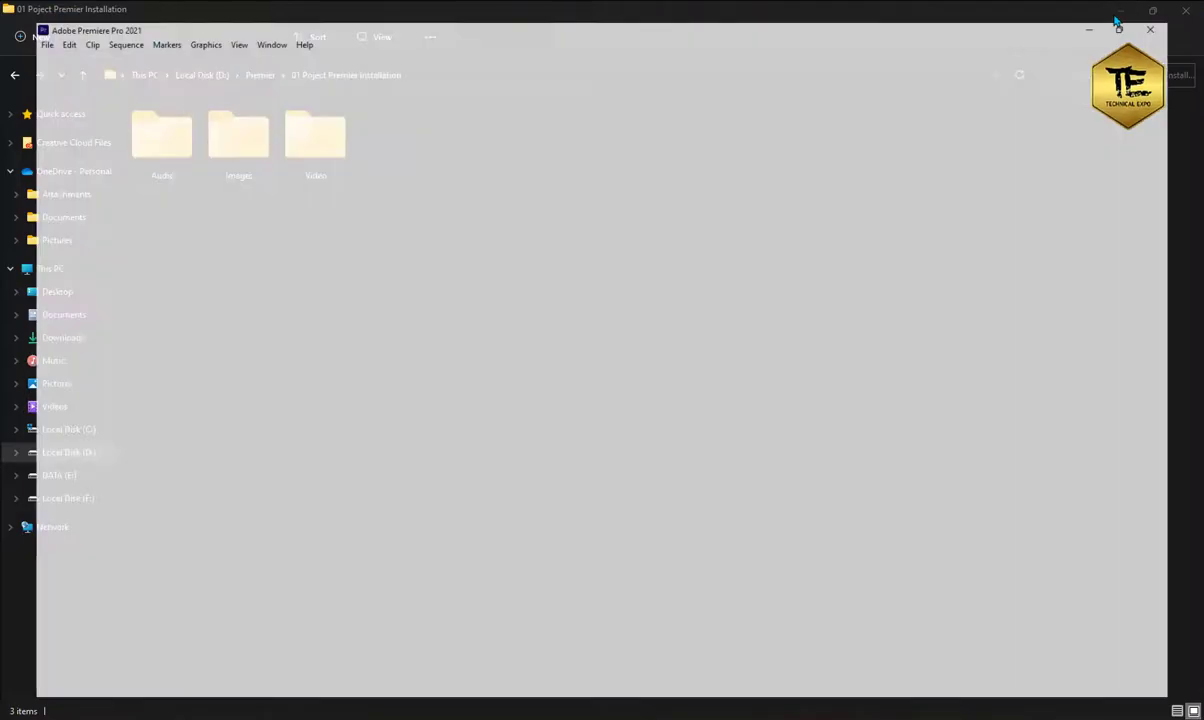
click(1118, 28)
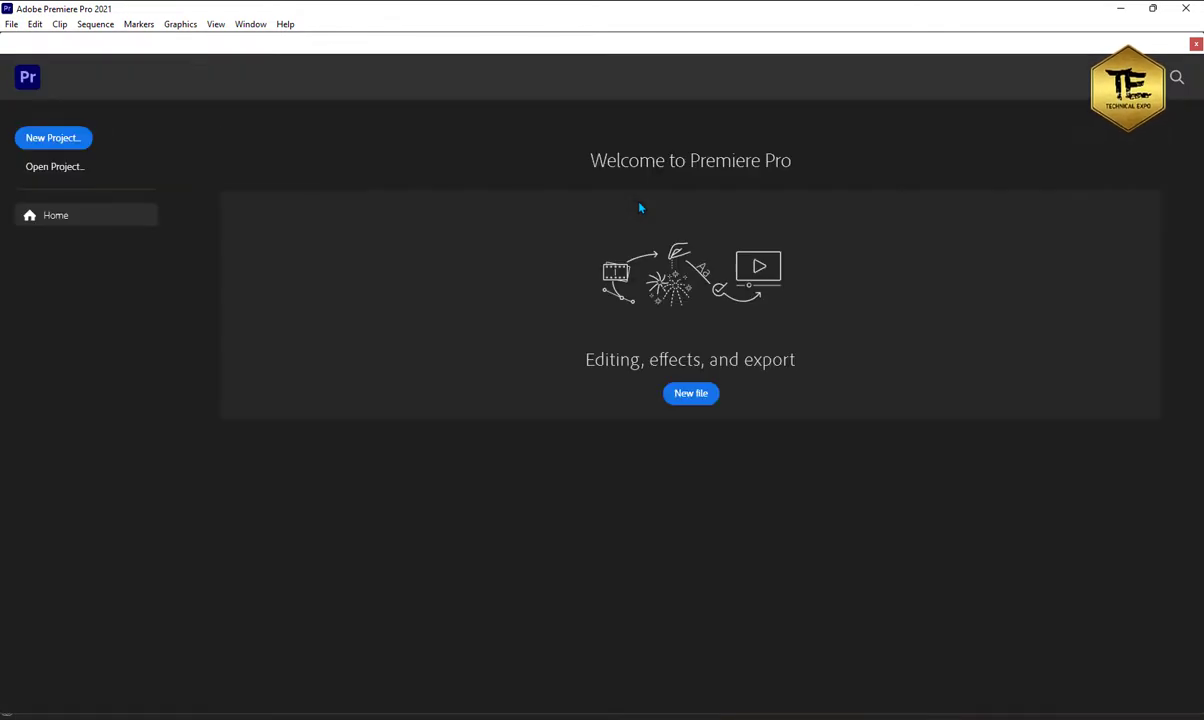
Step: Start a new Premiere Pro project and name it Installation
click(41, 141)
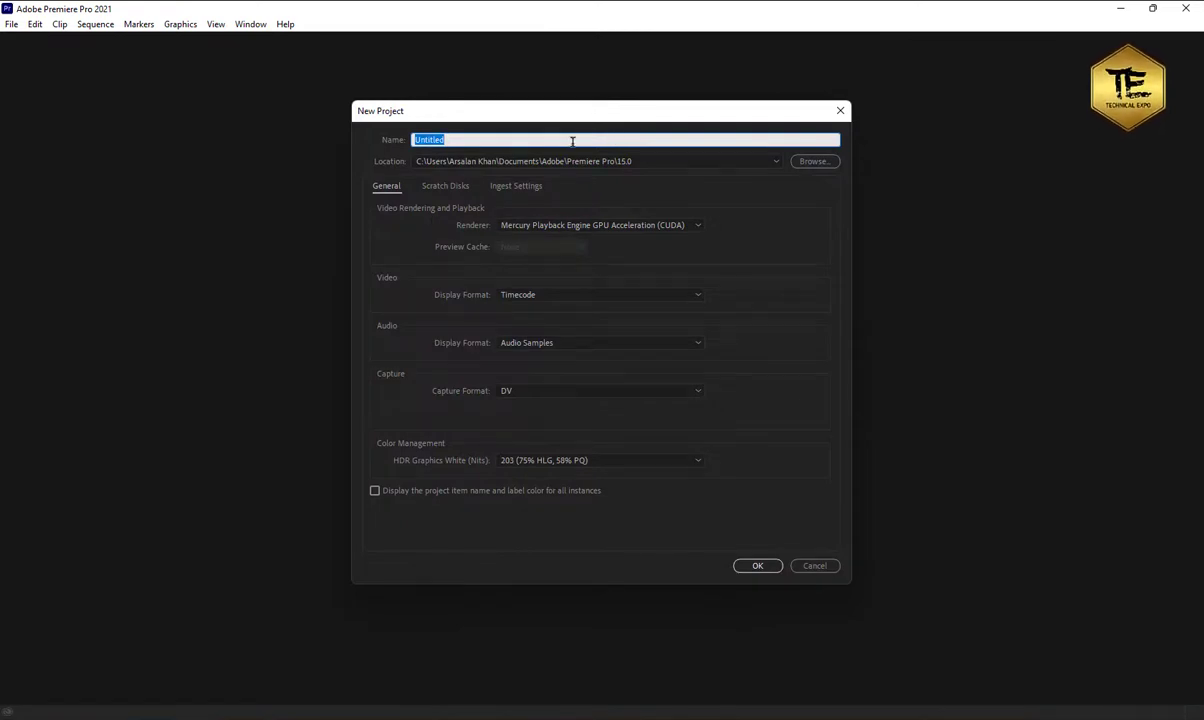
text(Installation)
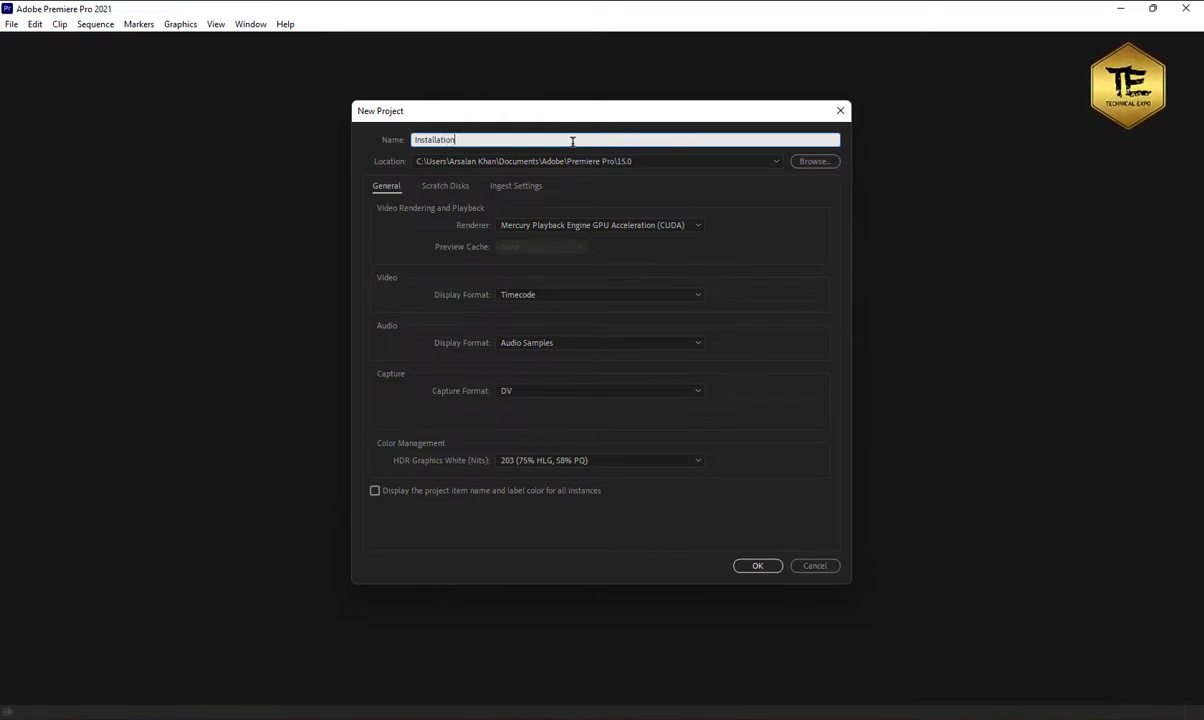
drag(467, 140, 353, 141)
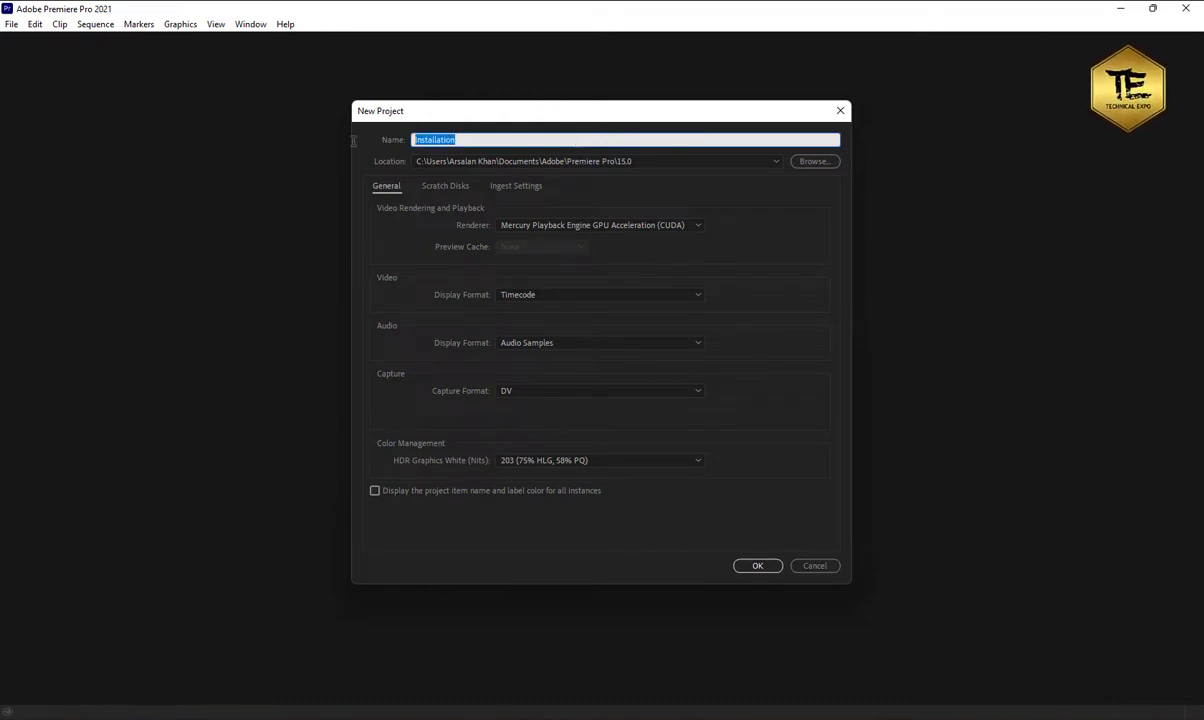
Step: Set the new project's location to the 01 Poject Premier Installation folder inside Premier on Local Disk (D:)
click(812, 161)
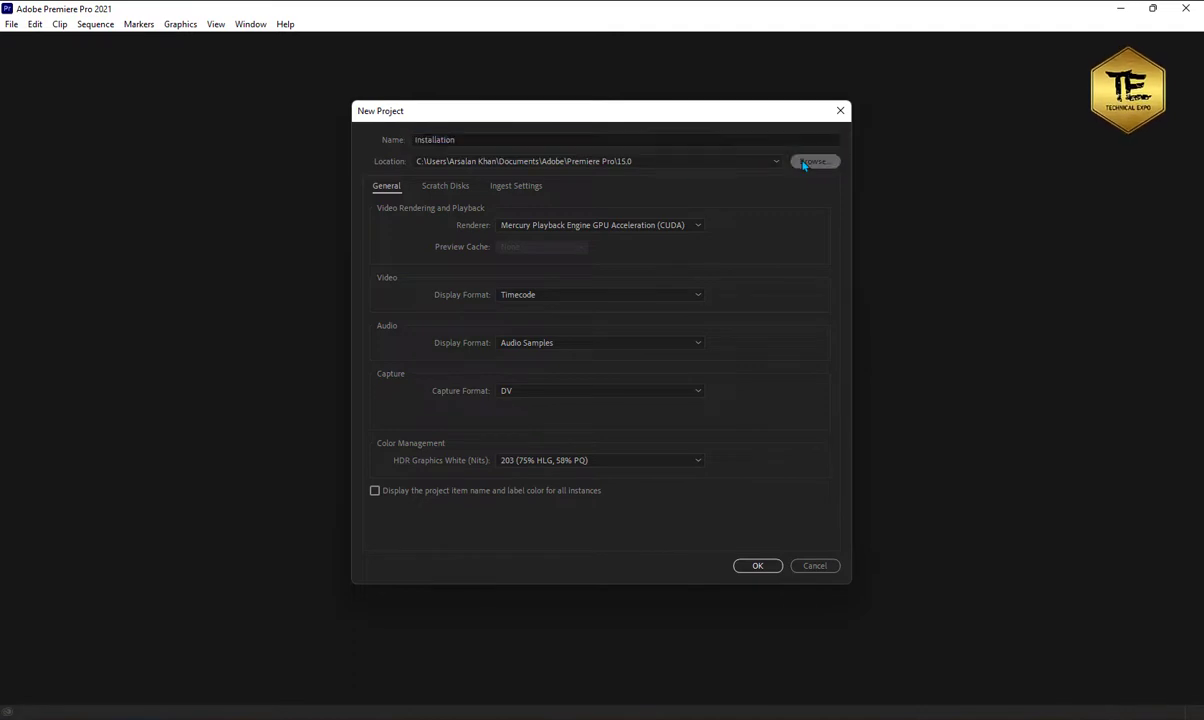
scroll(590, 420, down, 3)
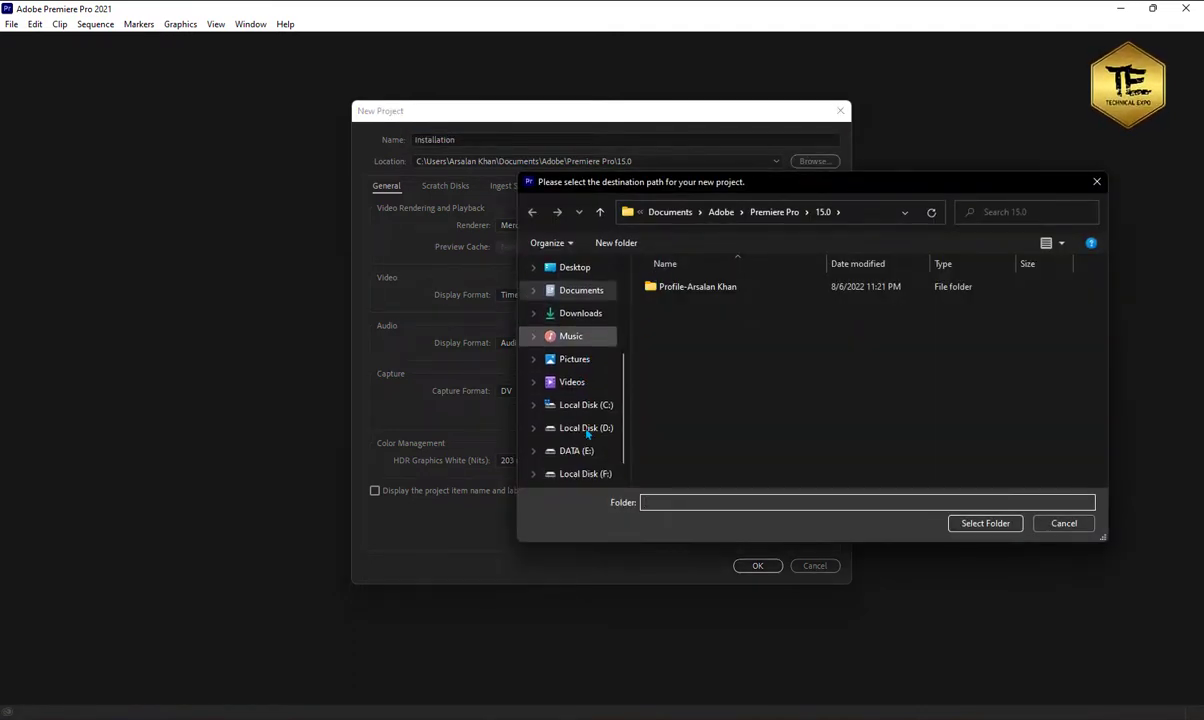
click(588, 409)
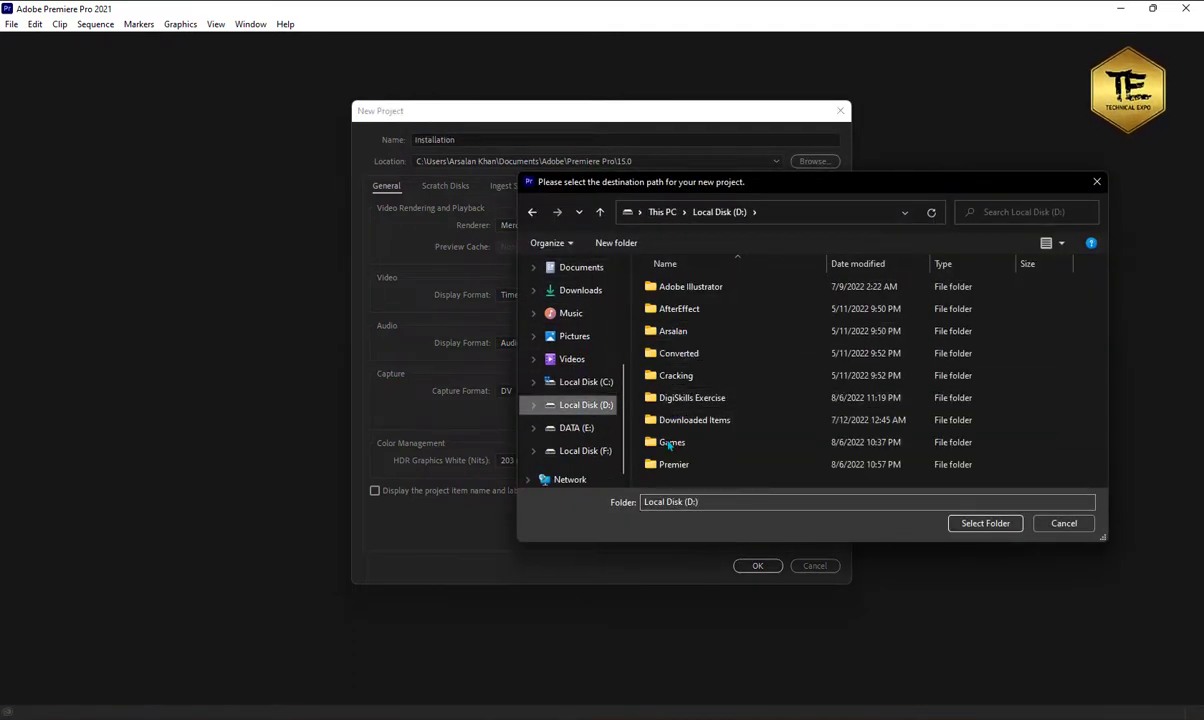
click(666, 468)
double_click(666, 466)
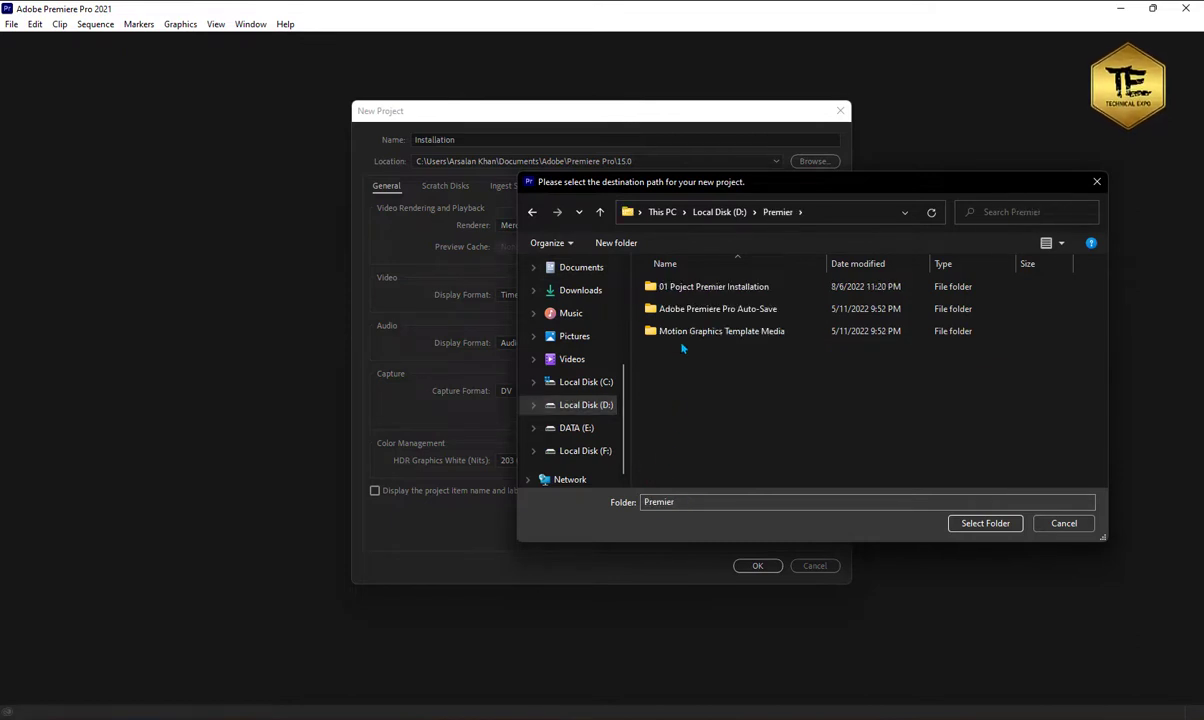
double_click(704, 288)
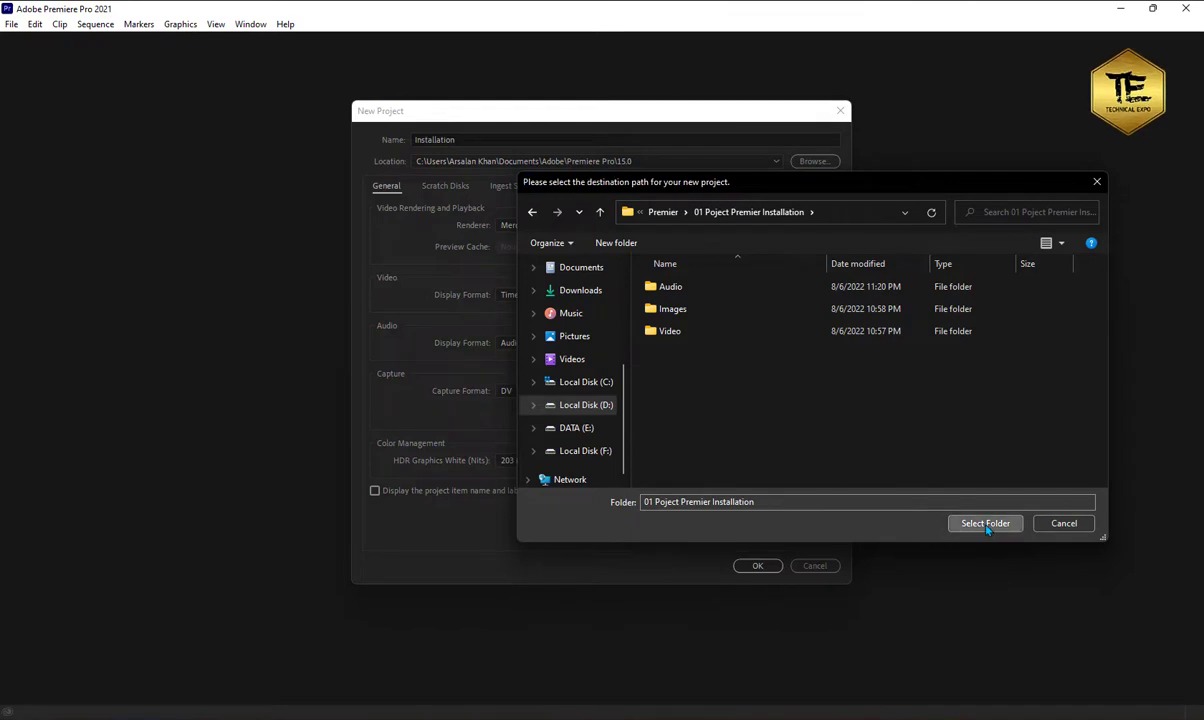
click(987, 526)
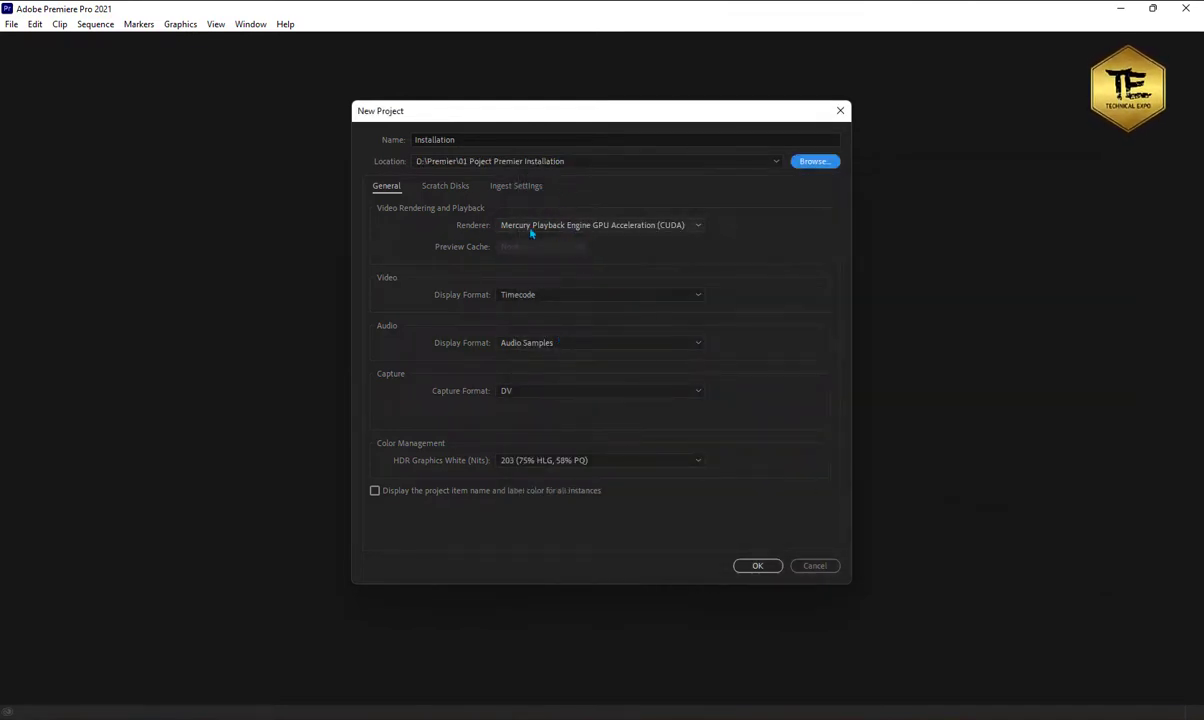
Step: Examine the new project's video display format and capture format options, its scratch disk paths, and its ingest settings
click(559, 295)
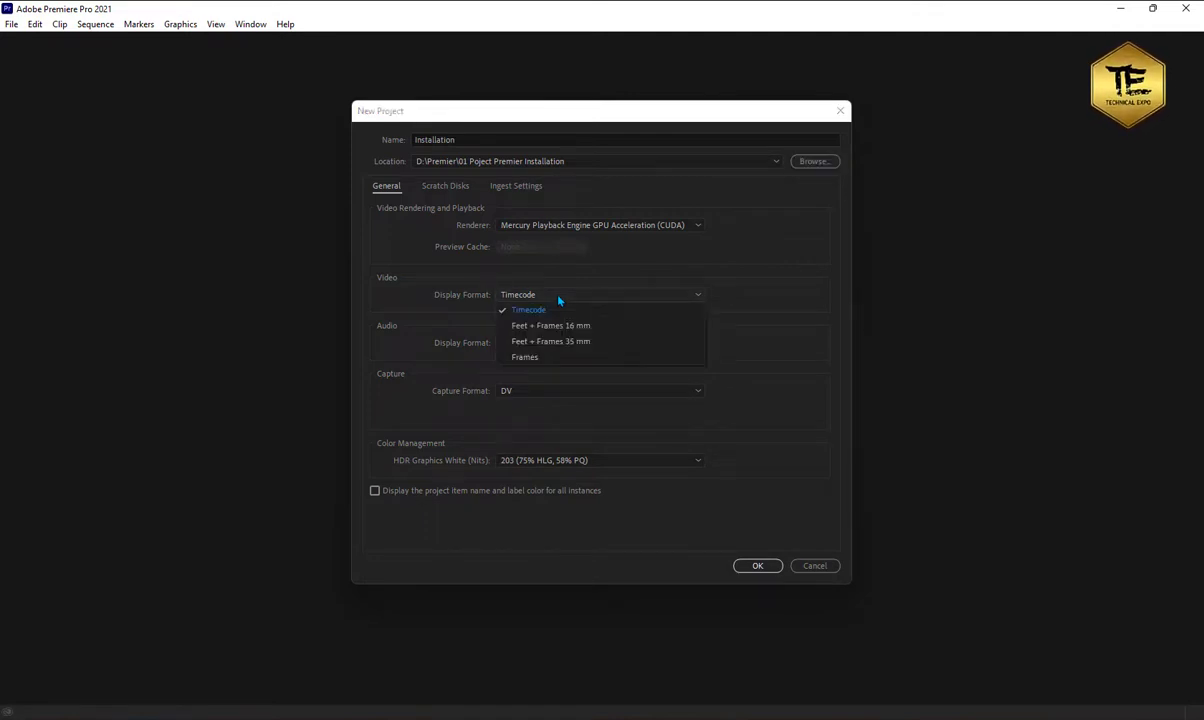
click(559, 300)
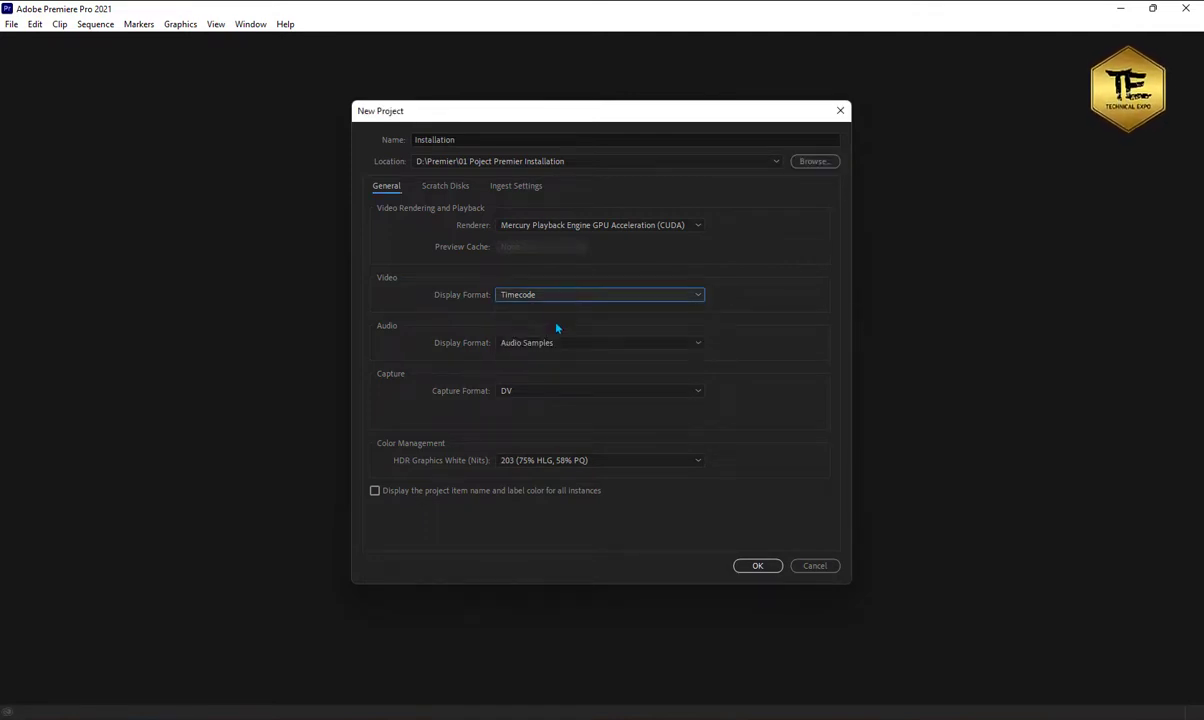
click(560, 391)
click(561, 395)
click(560, 391)
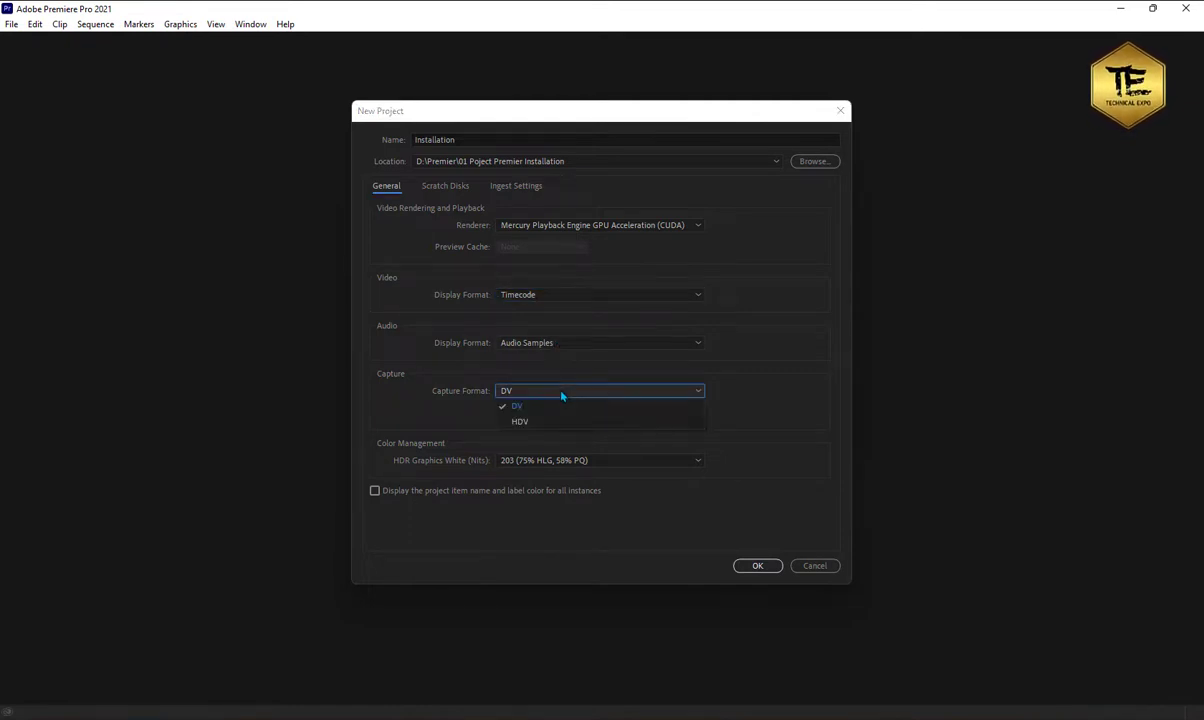
click(455, 412)
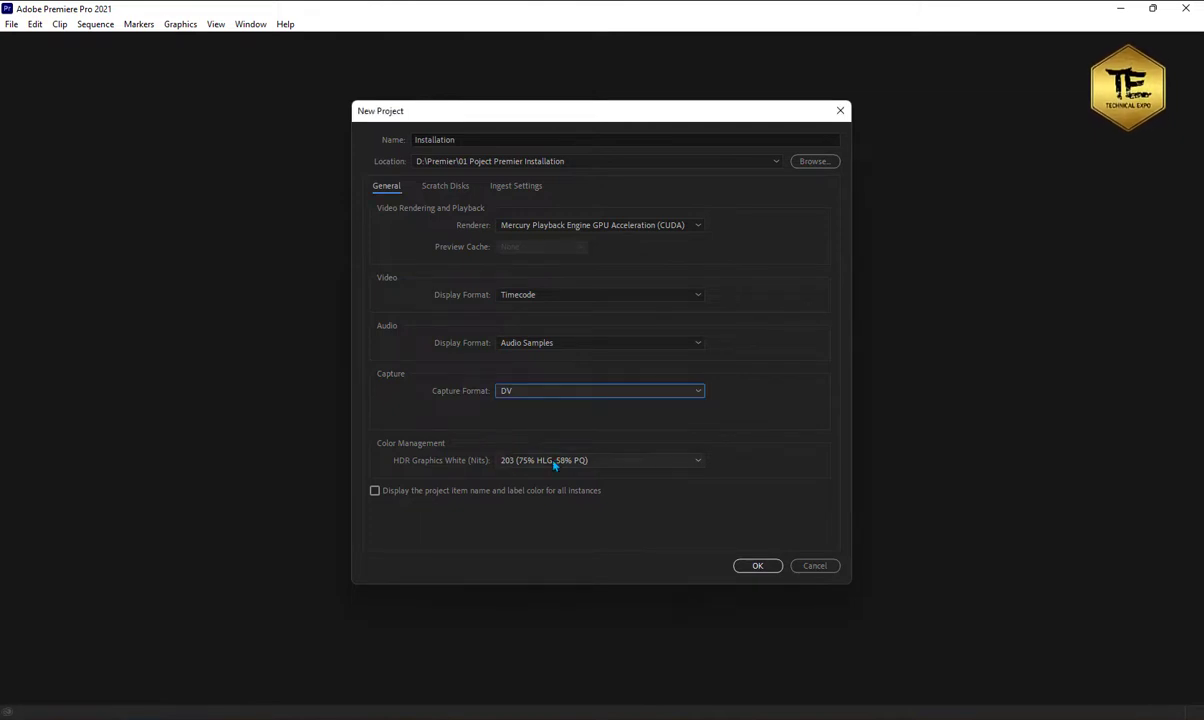
click(440, 187)
click(530, 187)
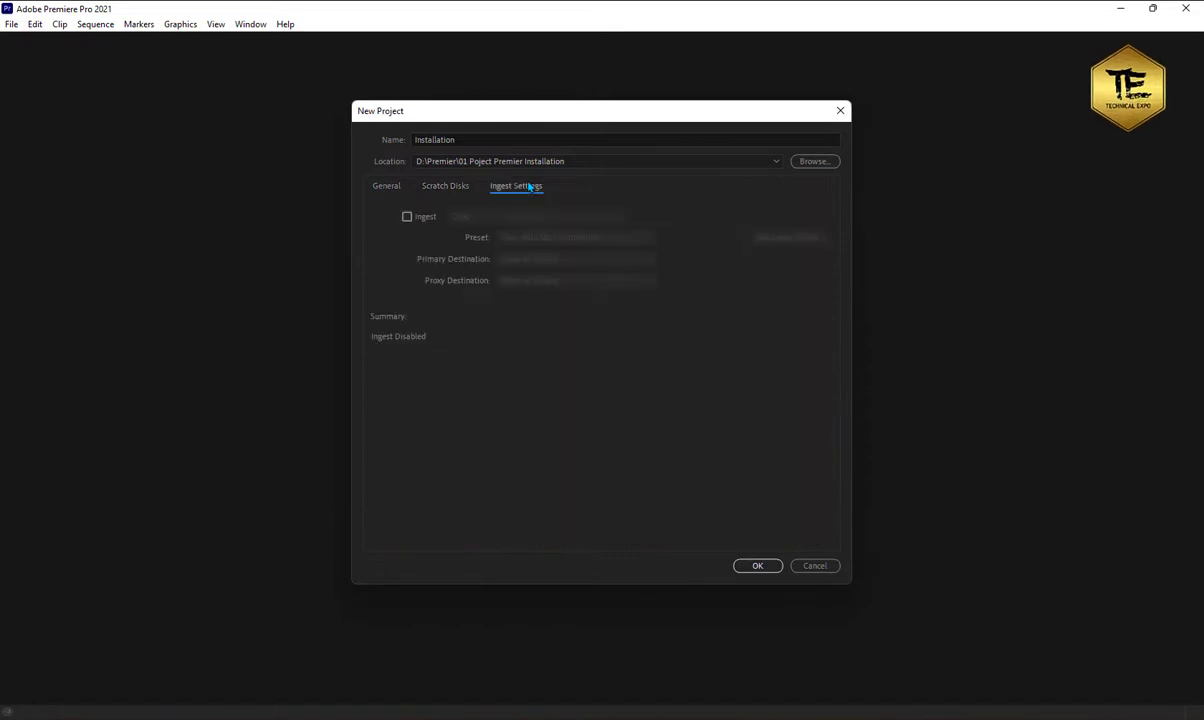
click(455, 187)
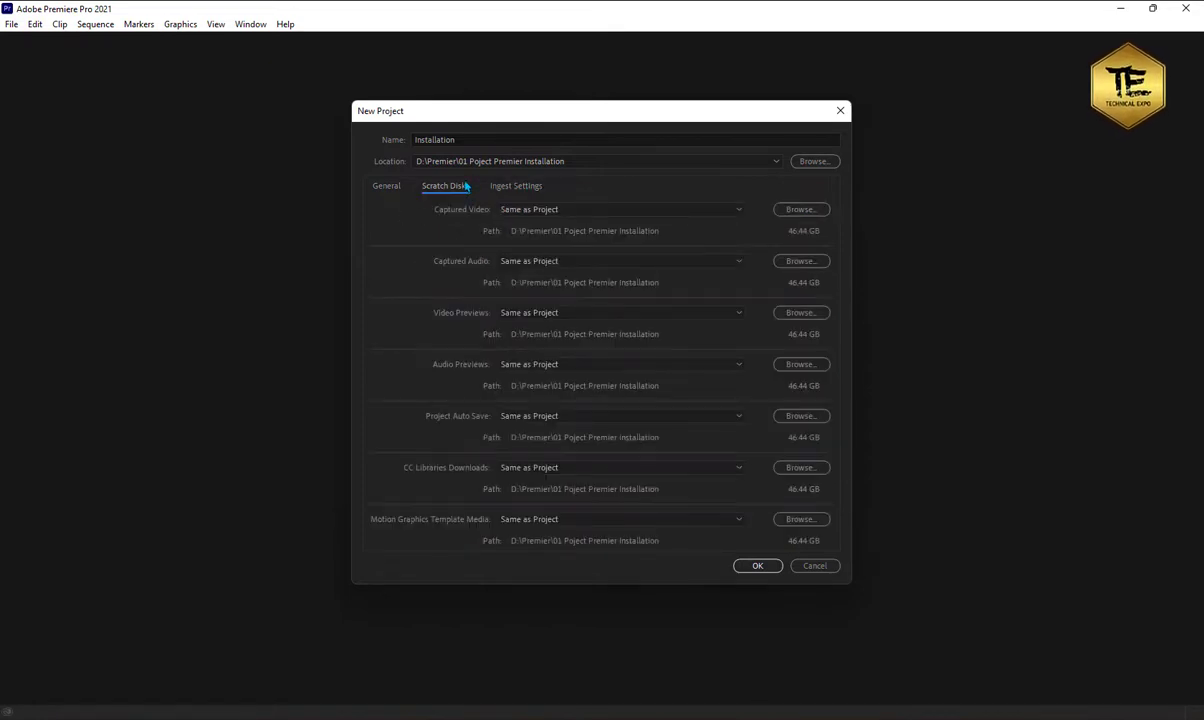
click(513, 188)
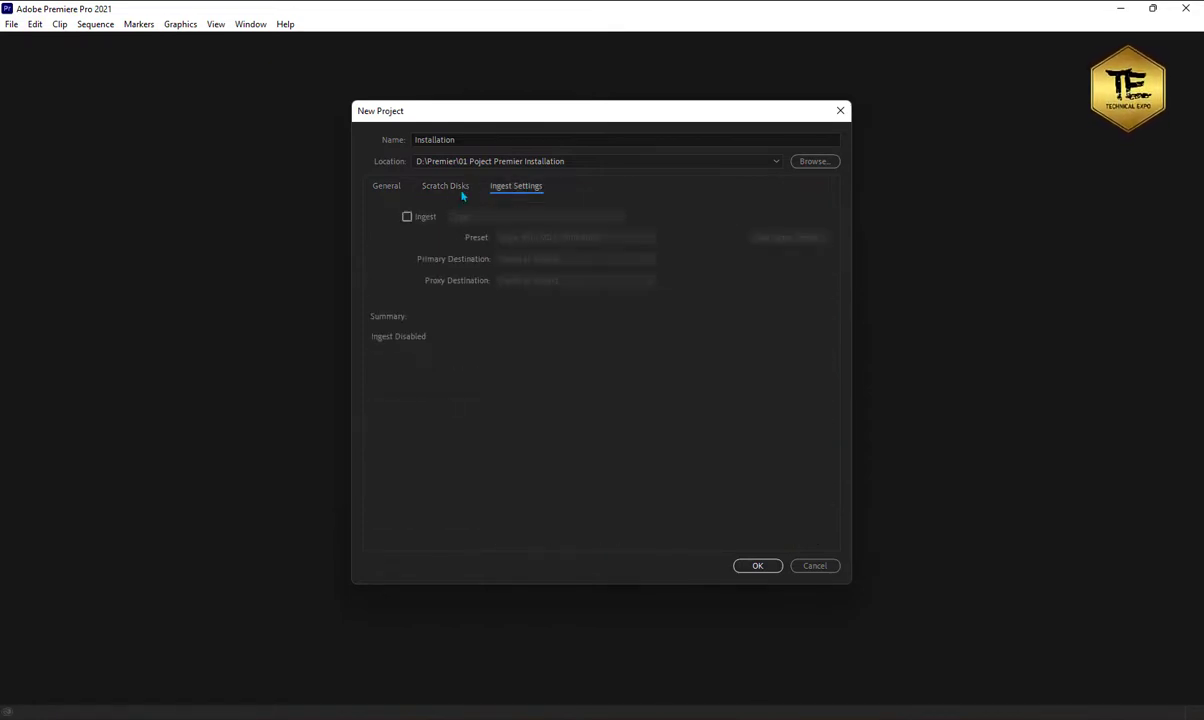
Step: Snip the New Project dialog showing its General settings and paste it under the create new project task in Word
click(380, 188)
key(super+shift+s)
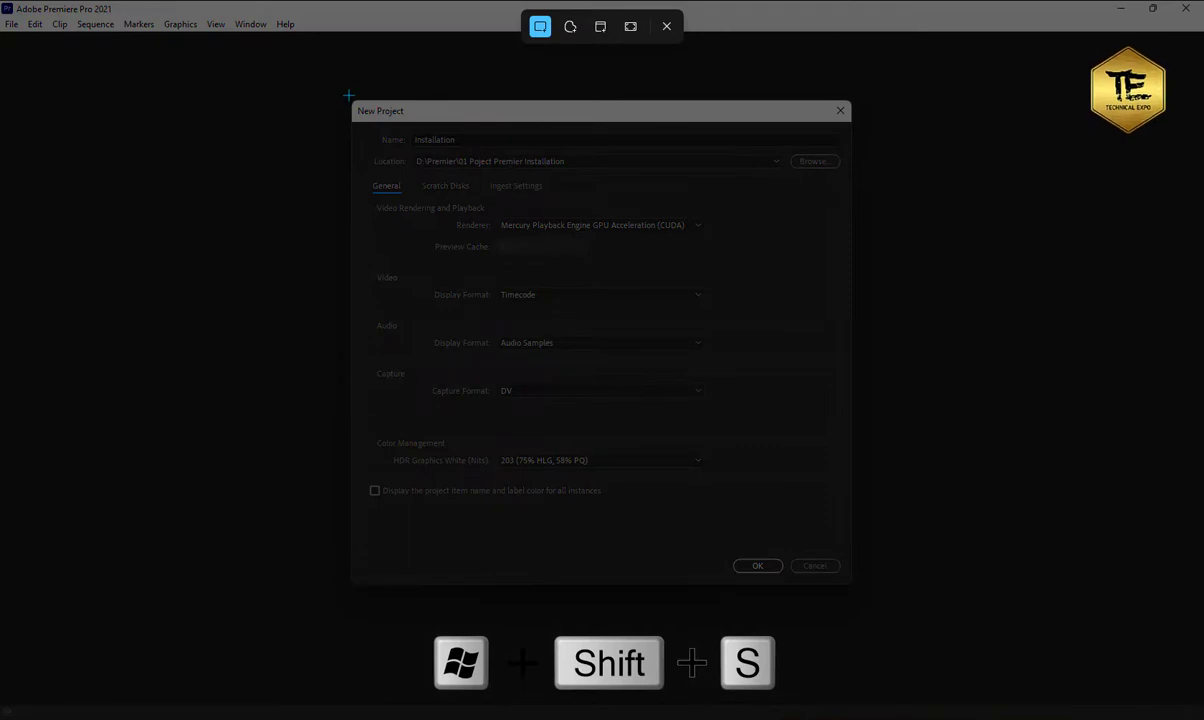
drag(348, 97, 858, 590)
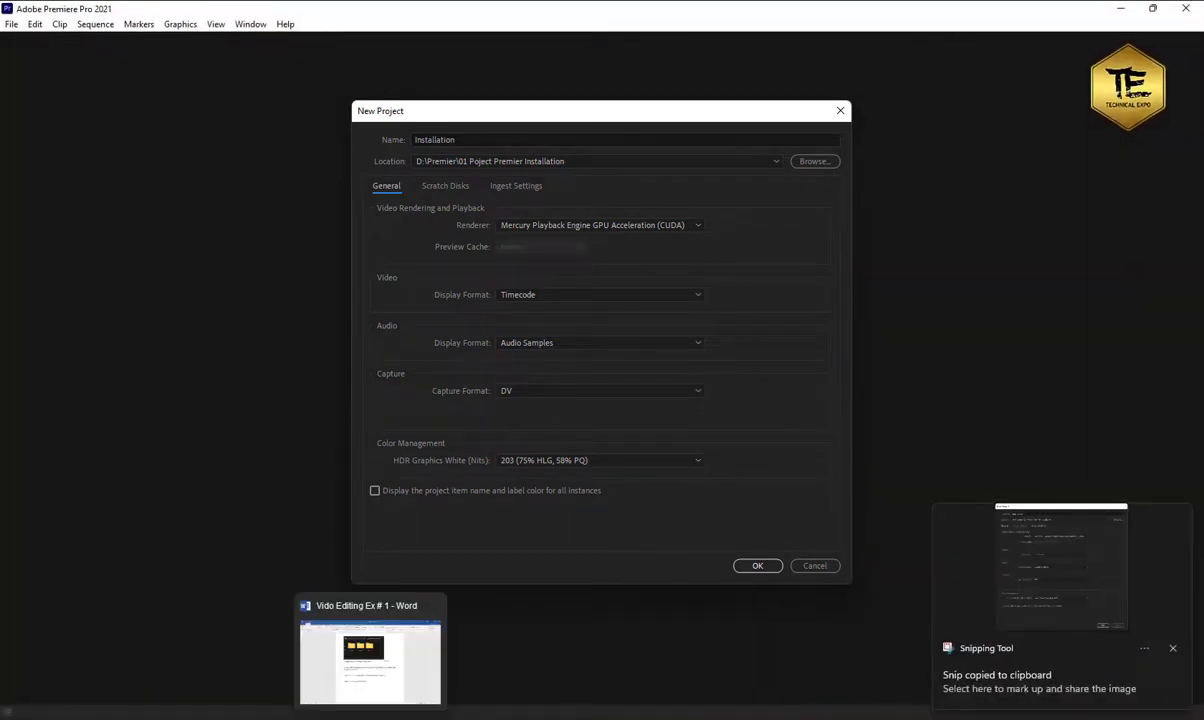
click(370, 660)
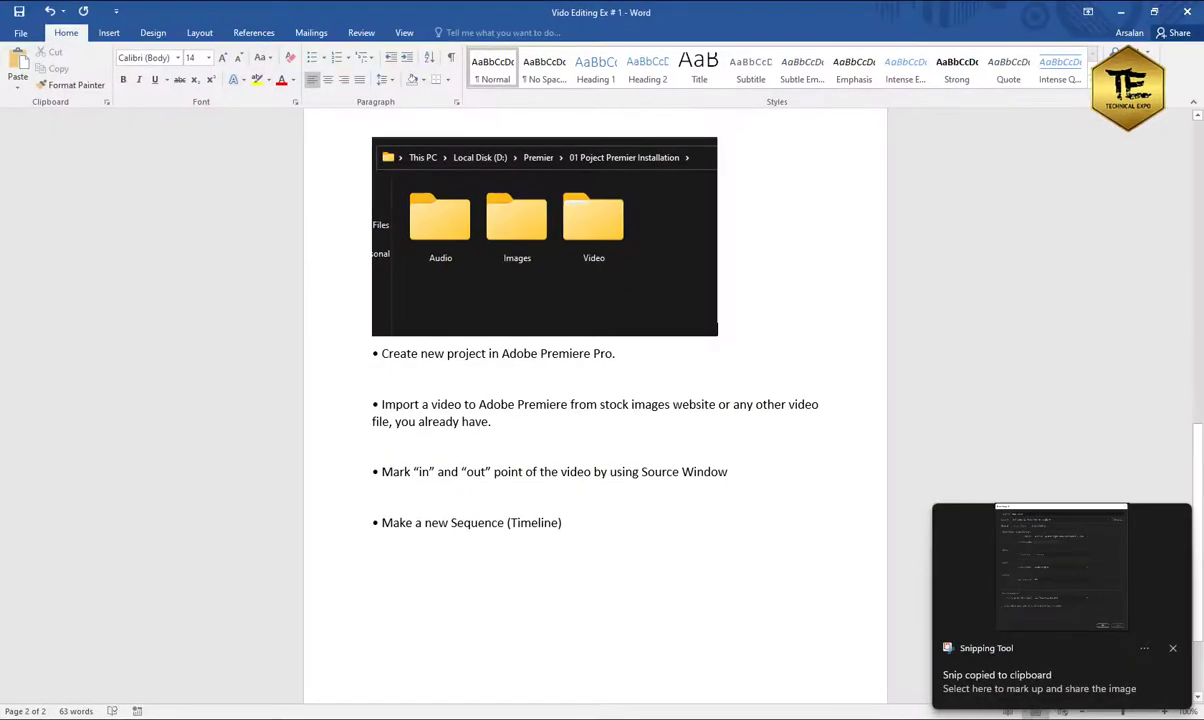
click(456, 380)
key(ctrl+v)
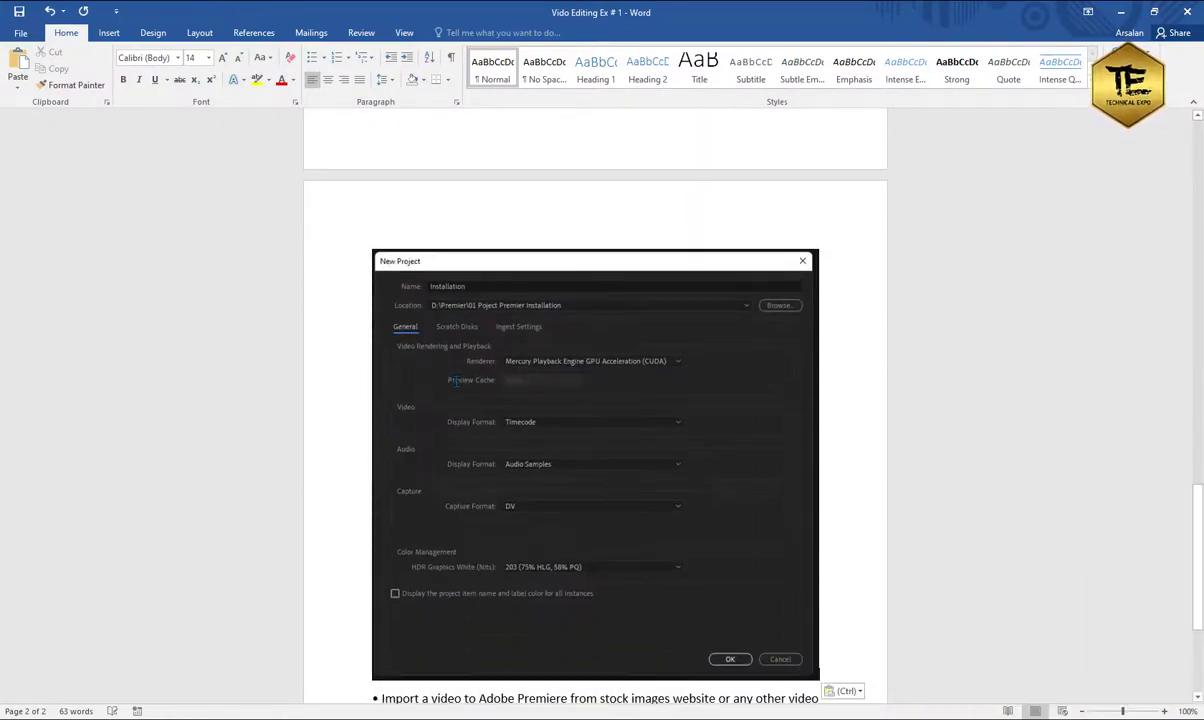
Step: Review the video import task in the exercise PDF
scroll(457, 420, down, 5)
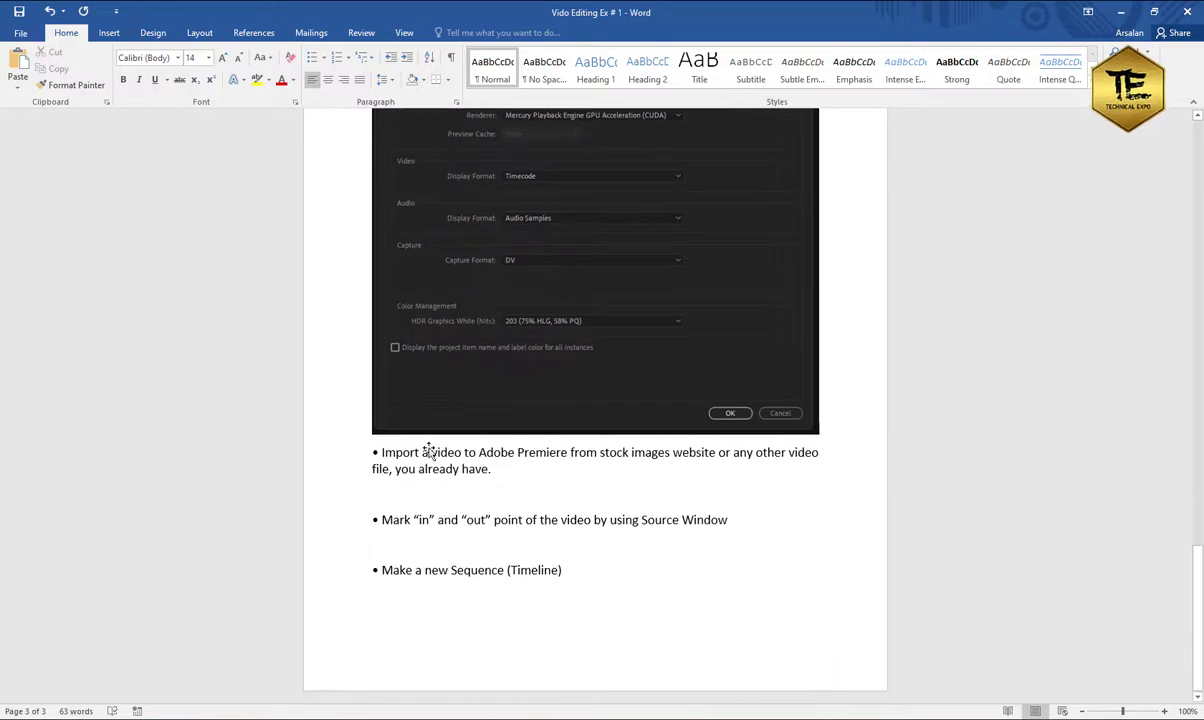
key(alt+Tab)
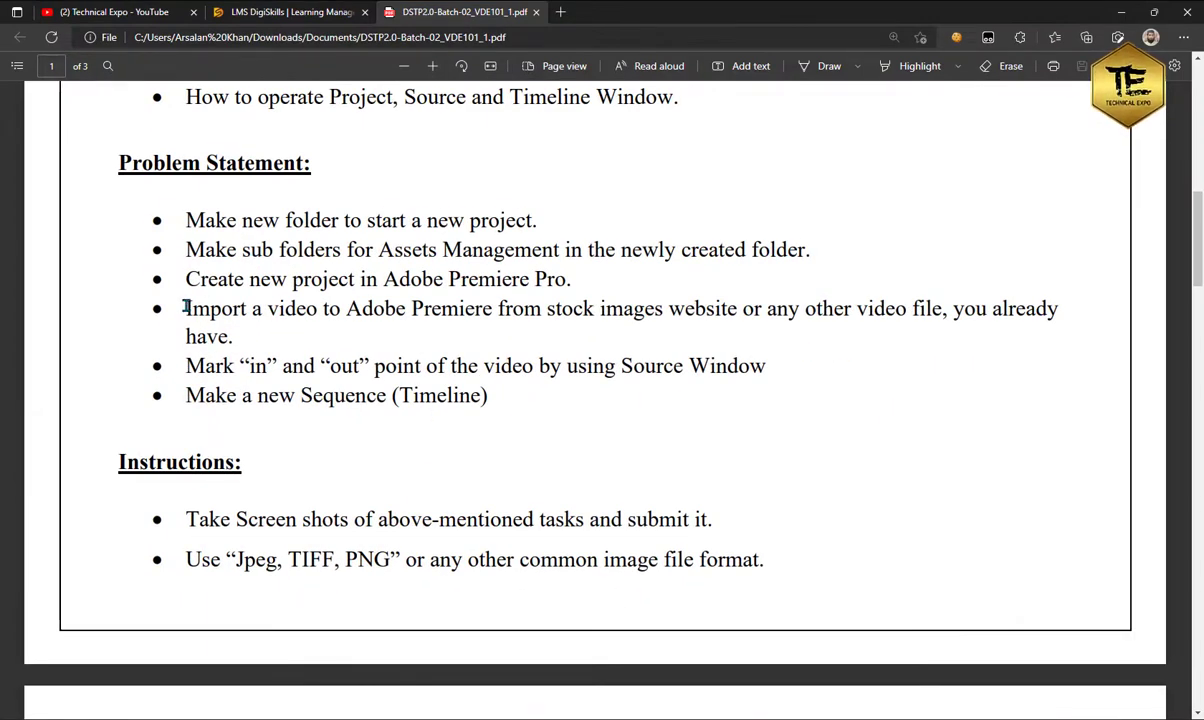
drag(185, 308, 301, 340)
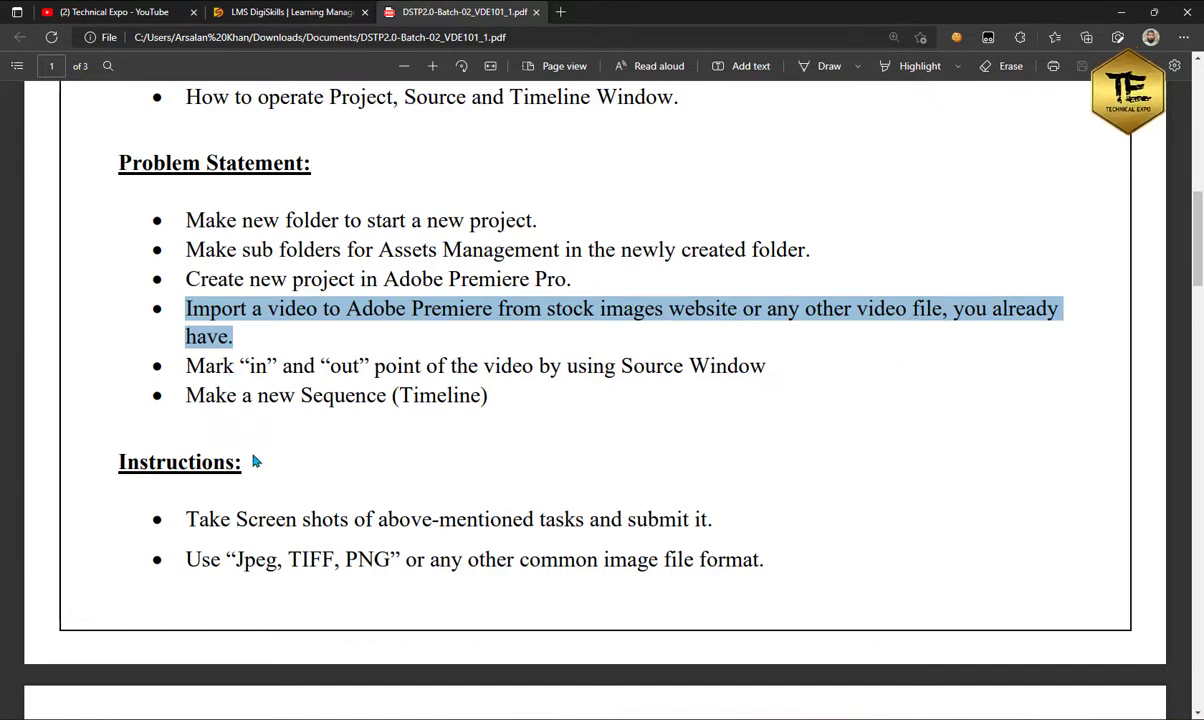
Step: Return to Premiere Pro, create the Installation project with the chosen settings, and switch to the Editing workspace
mouse_move(307, 719)
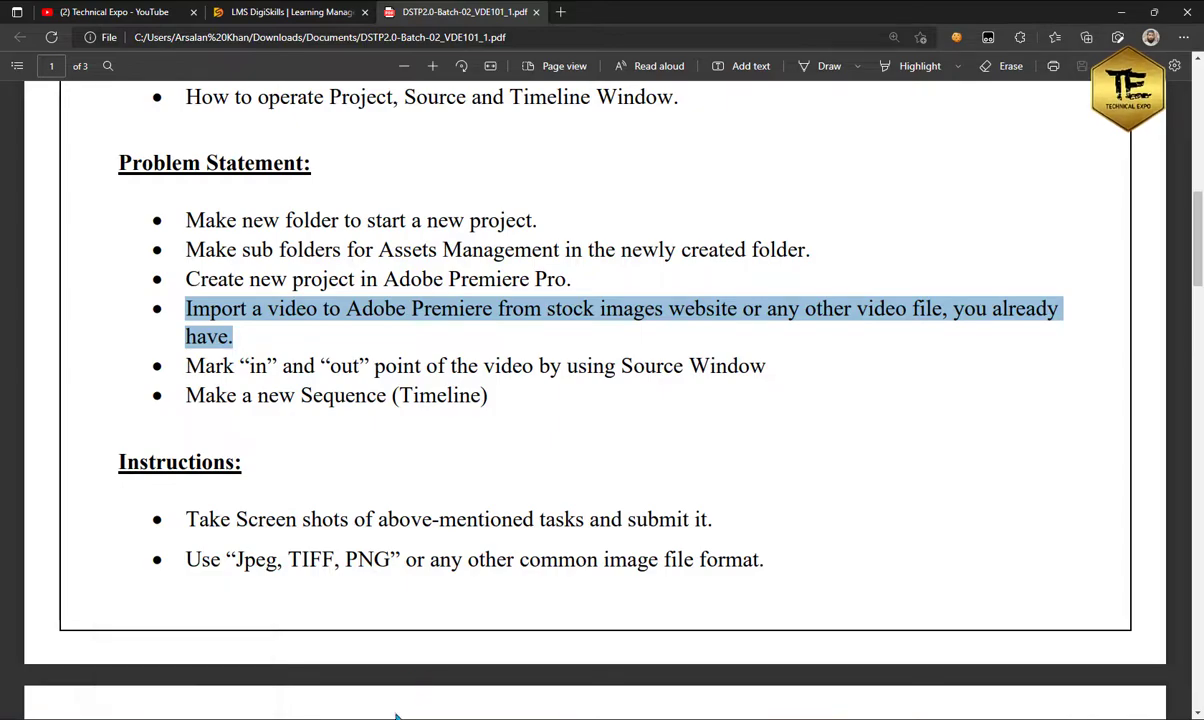
click(375, 675)
click(758, 565)
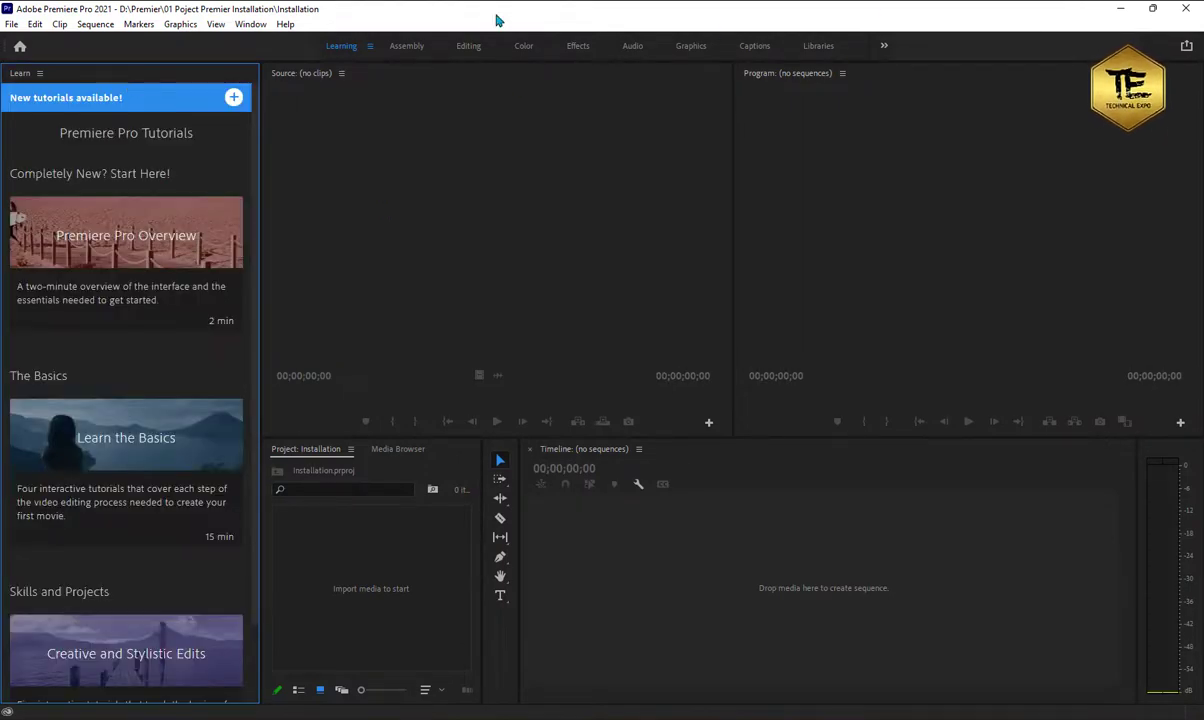
click(440, 45)
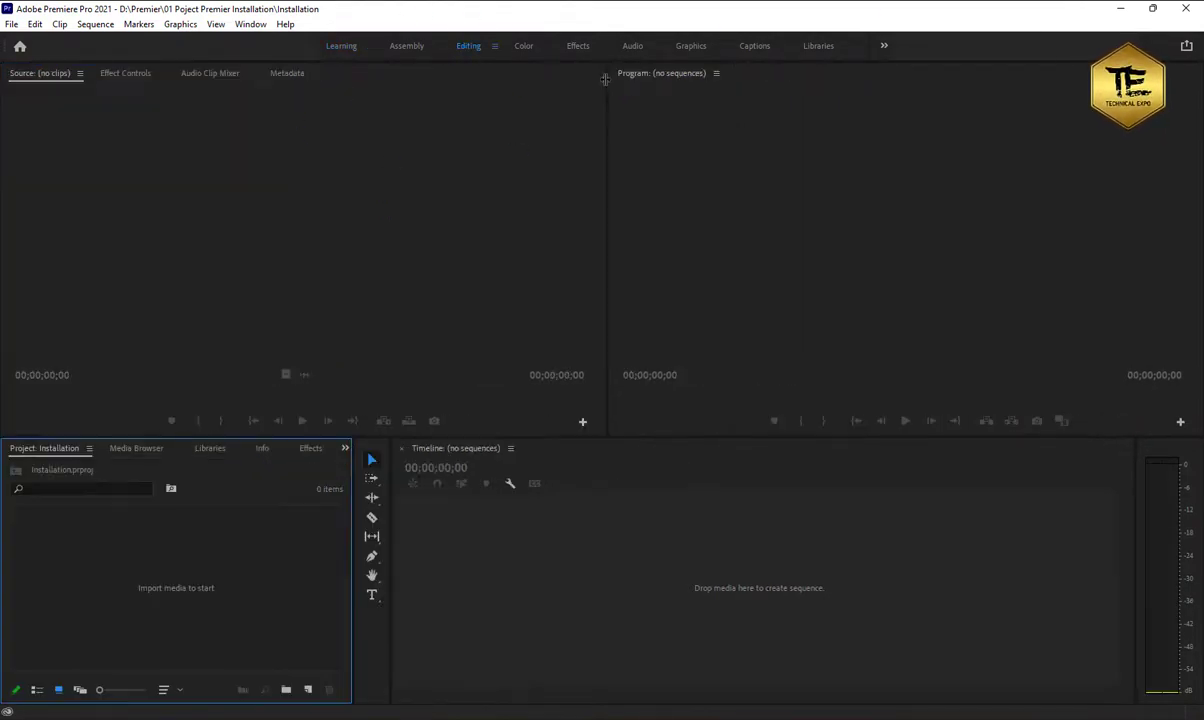
click(883, 46)
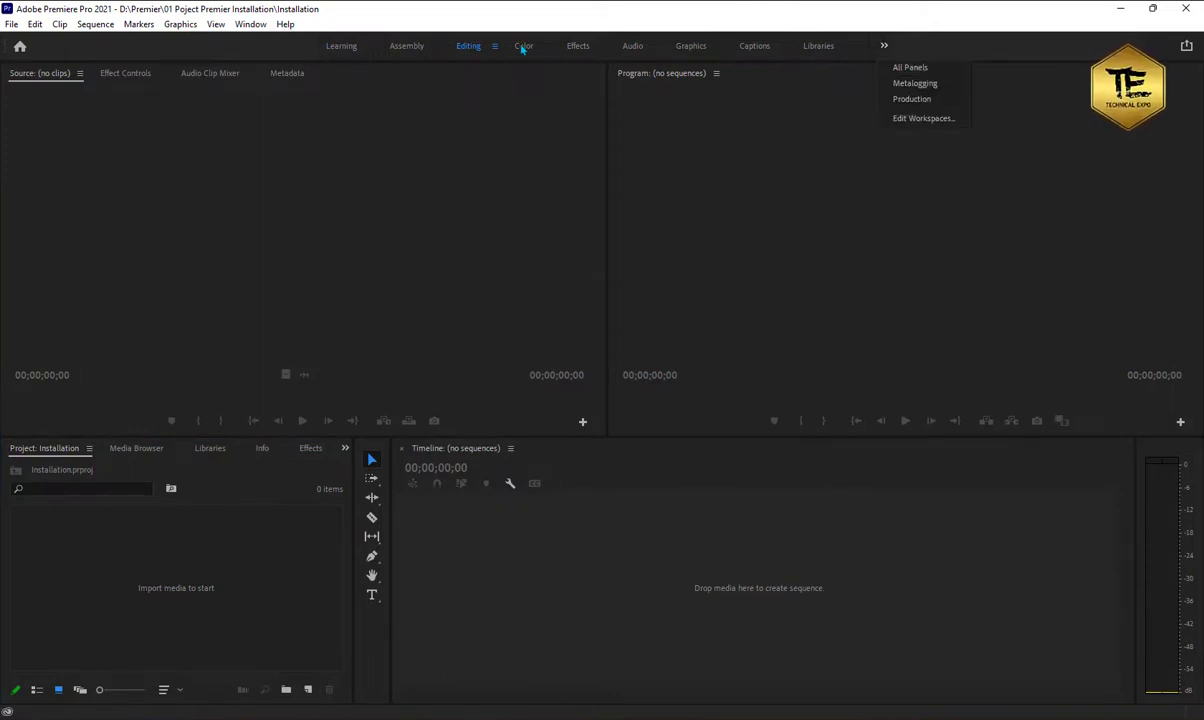
click(250, 24)
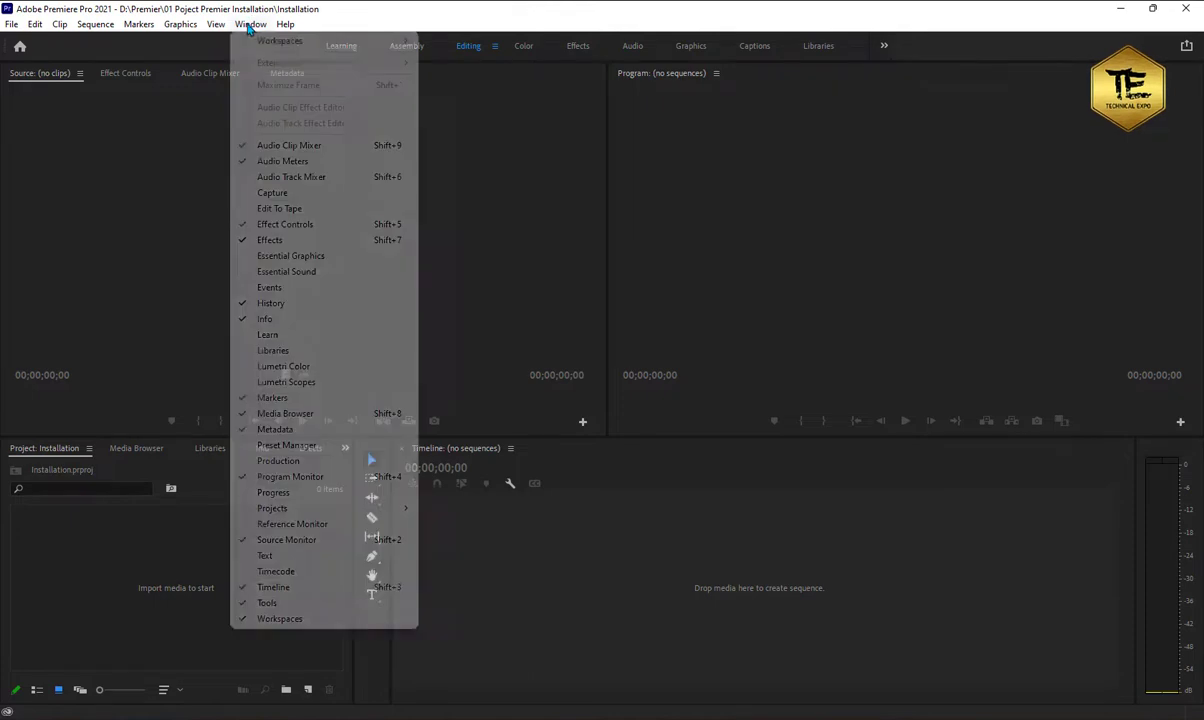
mouse_move(309, 46)
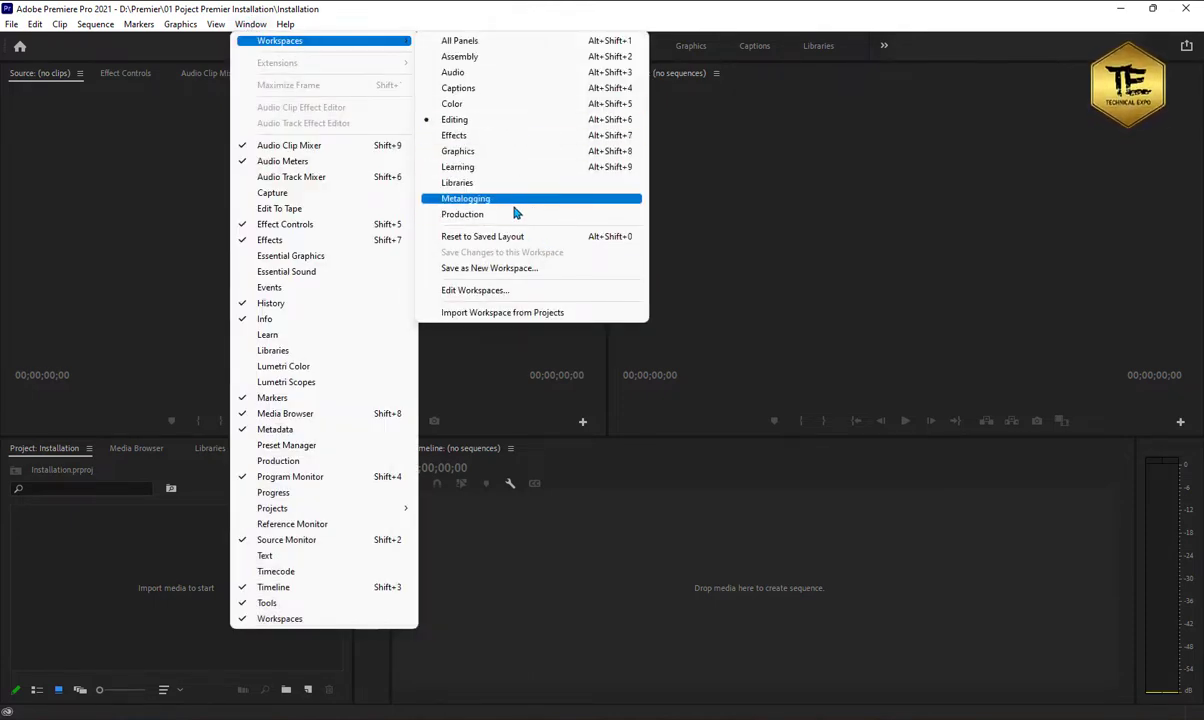
click(203, 553)
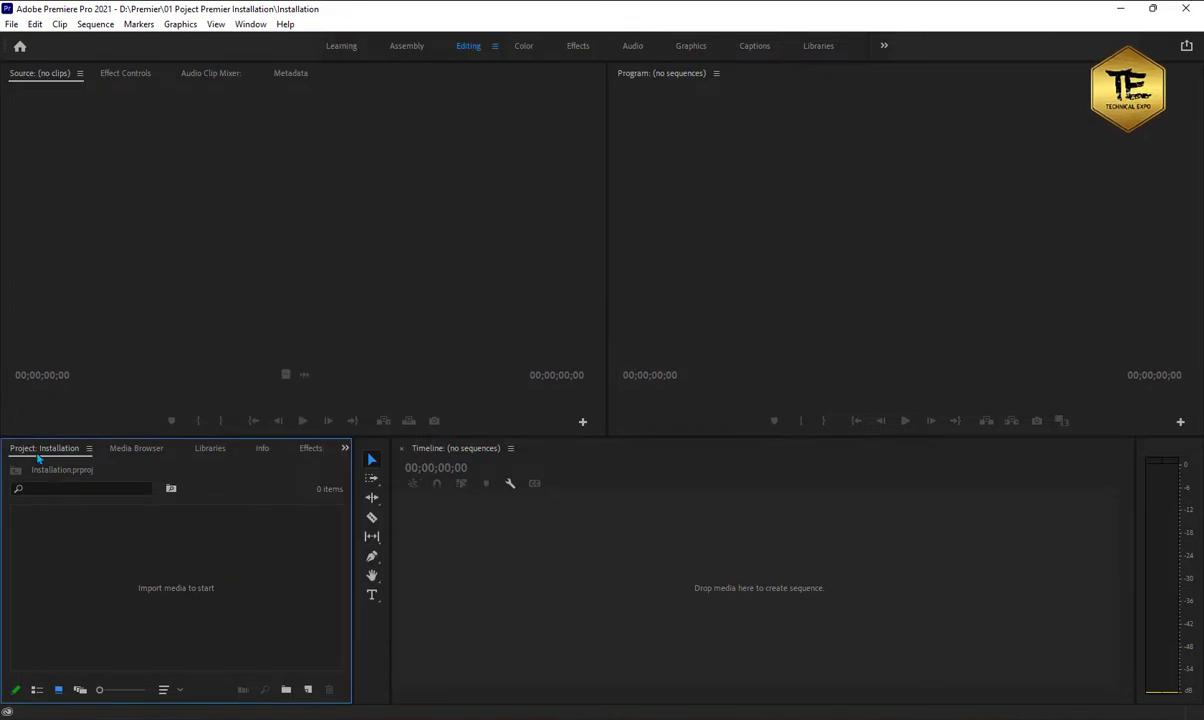
Step: Import WinXHD BluePrint Intro.mp4 from the project's Video folder into the Installation project
double_click(111, 591)
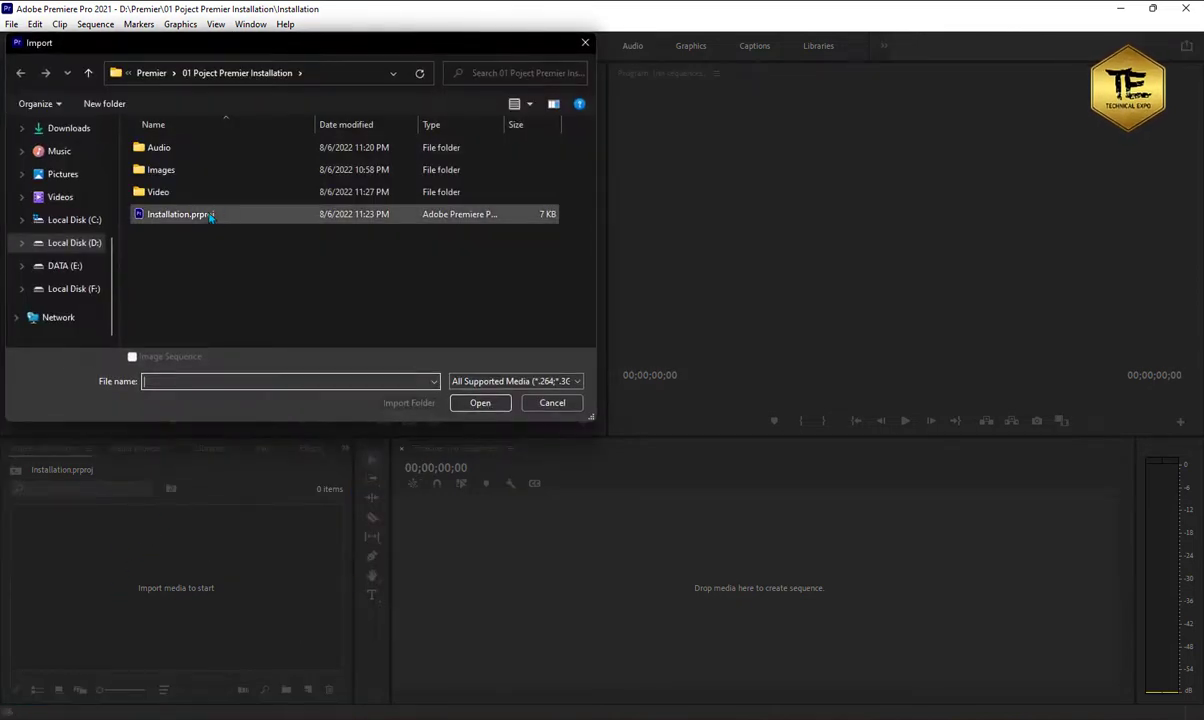
double_click(160, 192)
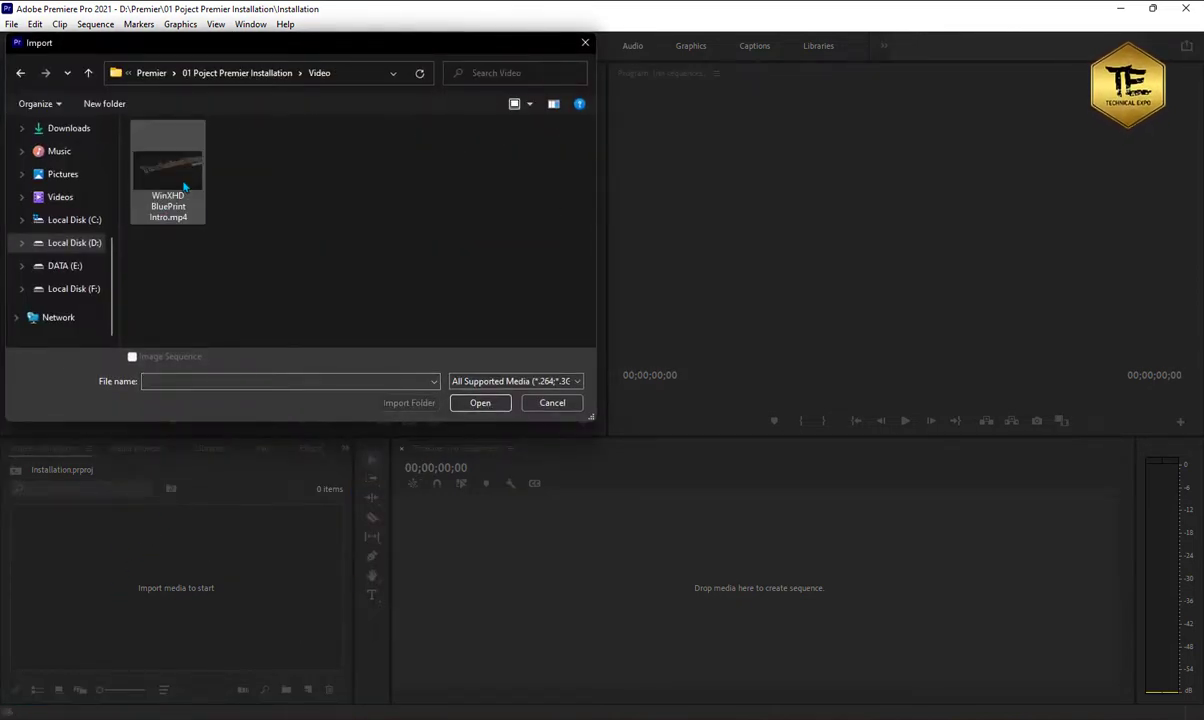
click(175, 165)
click(479, 404)
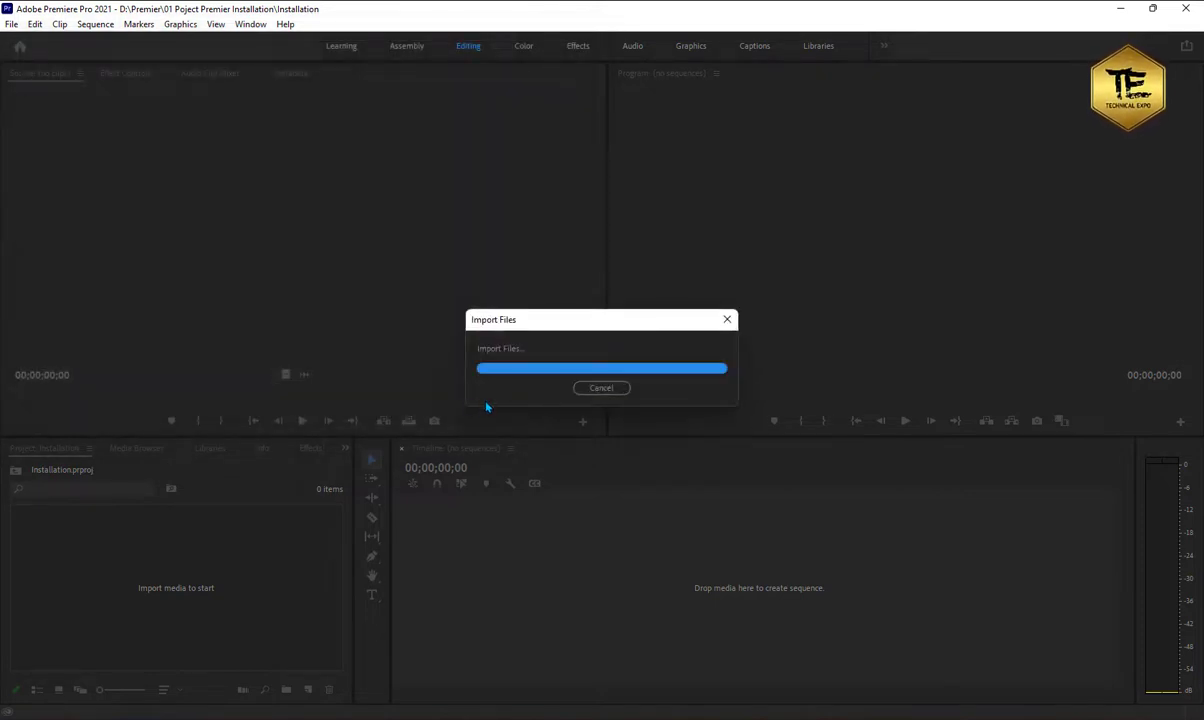
click(175, 537)
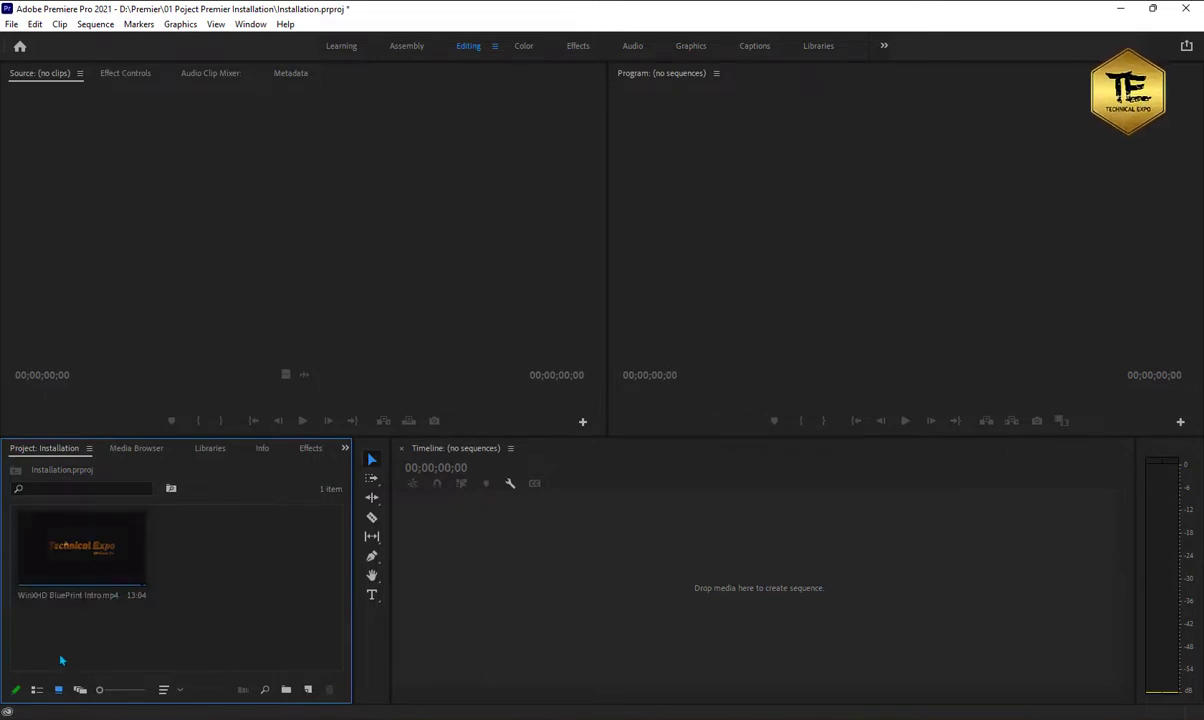
Step: Snip the Project panel showing the imported video and paste it under the video import task in Word
key(super+shift+s)
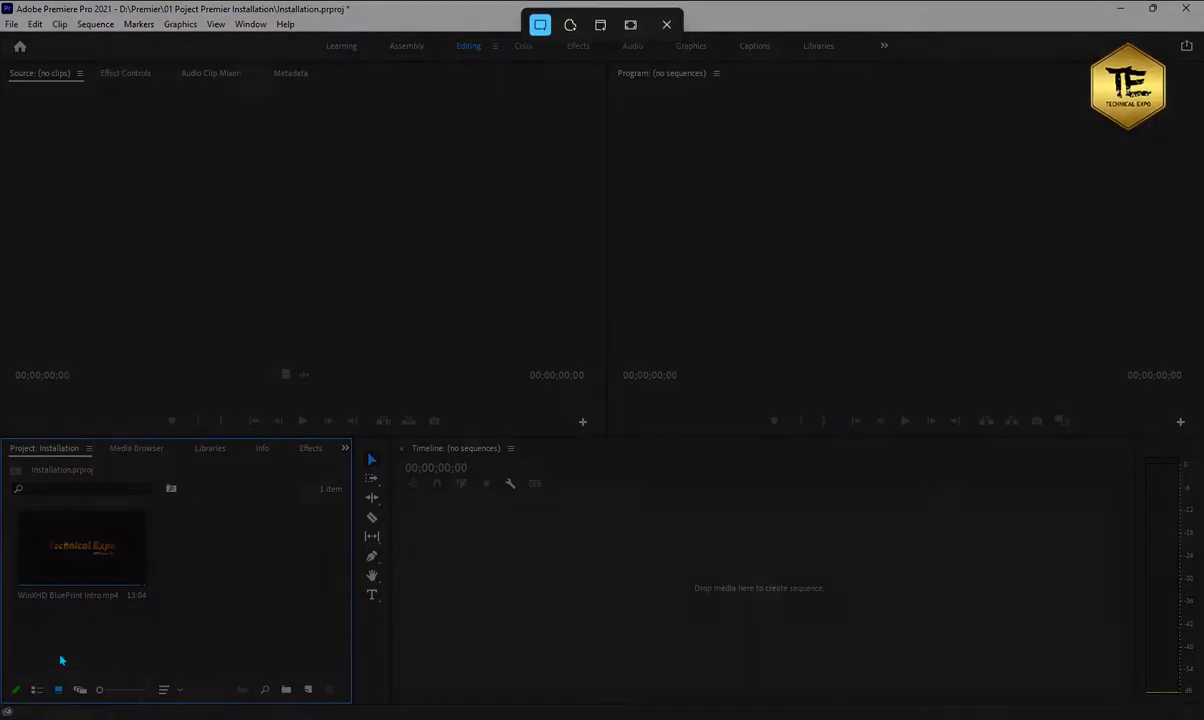
drag(1, 438, 352, 702)
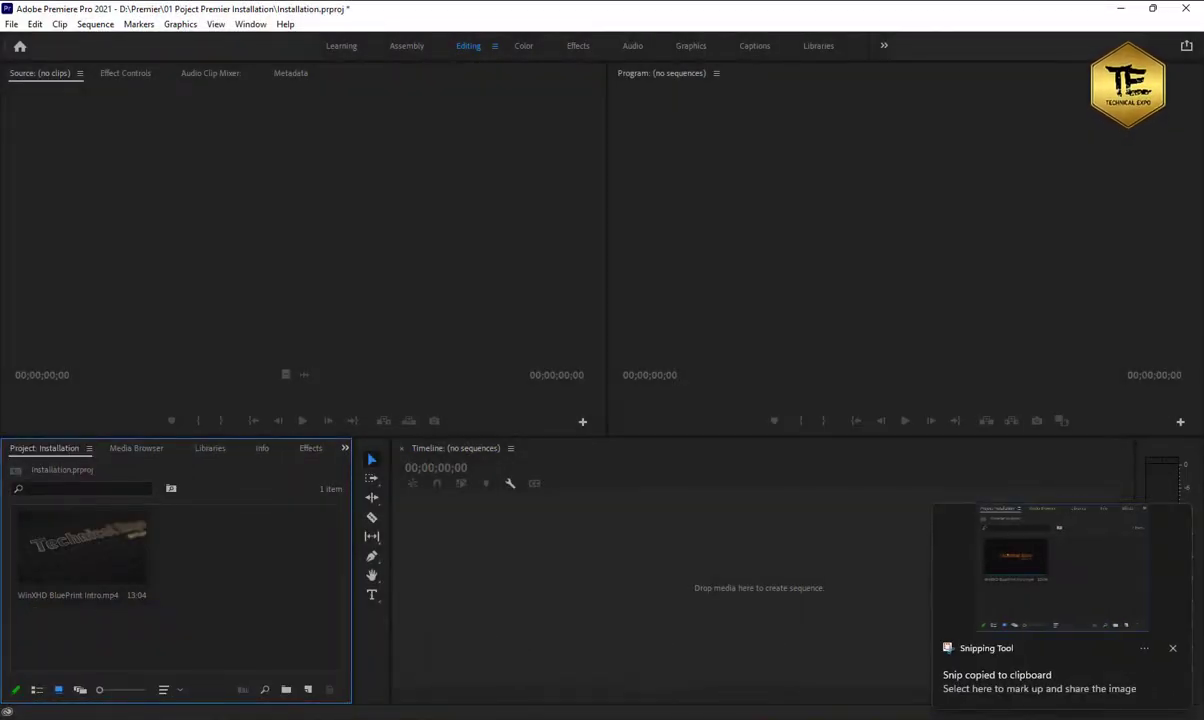
key(alt+Tab)
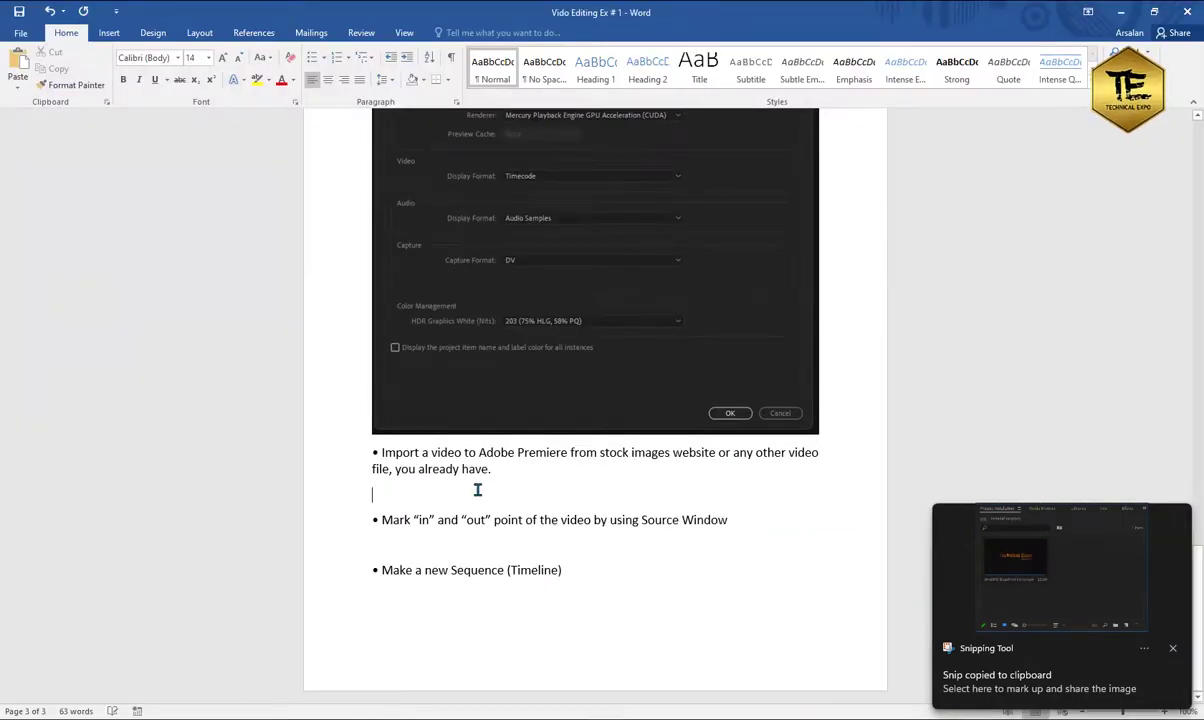
key(ctrl+v)
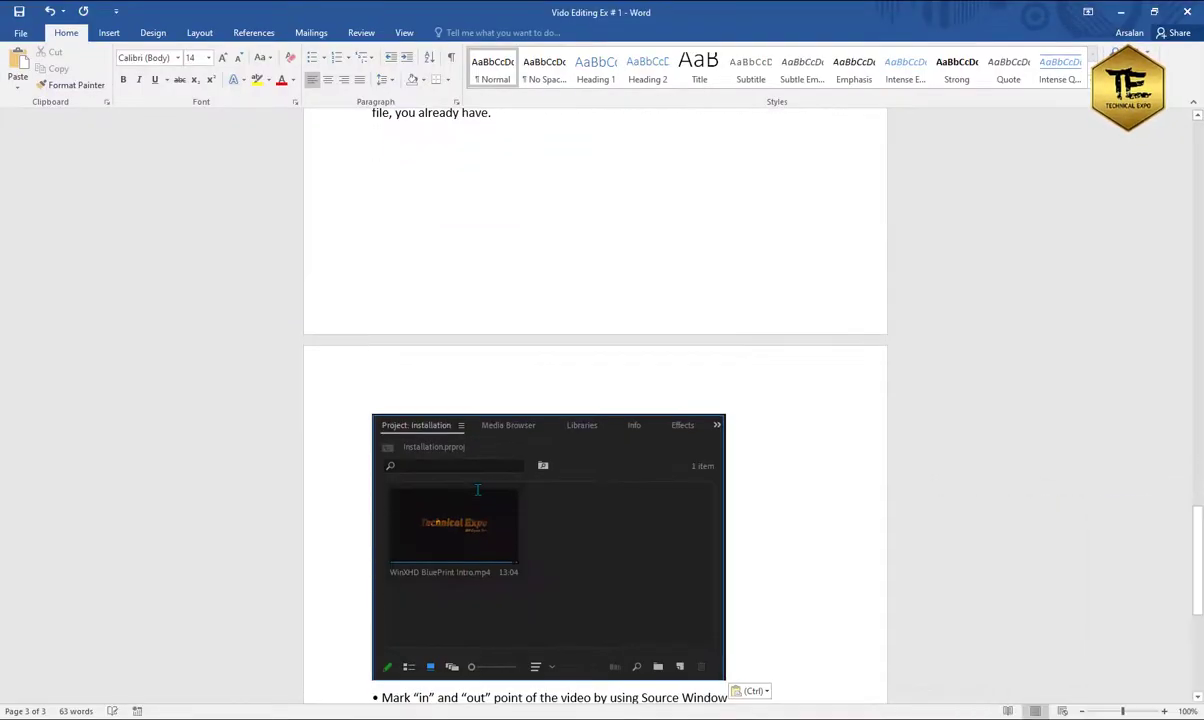
Step: Review the task about marking in and out points in the Word document and in the exercise PDF
scroll(490, 470, down, 3)
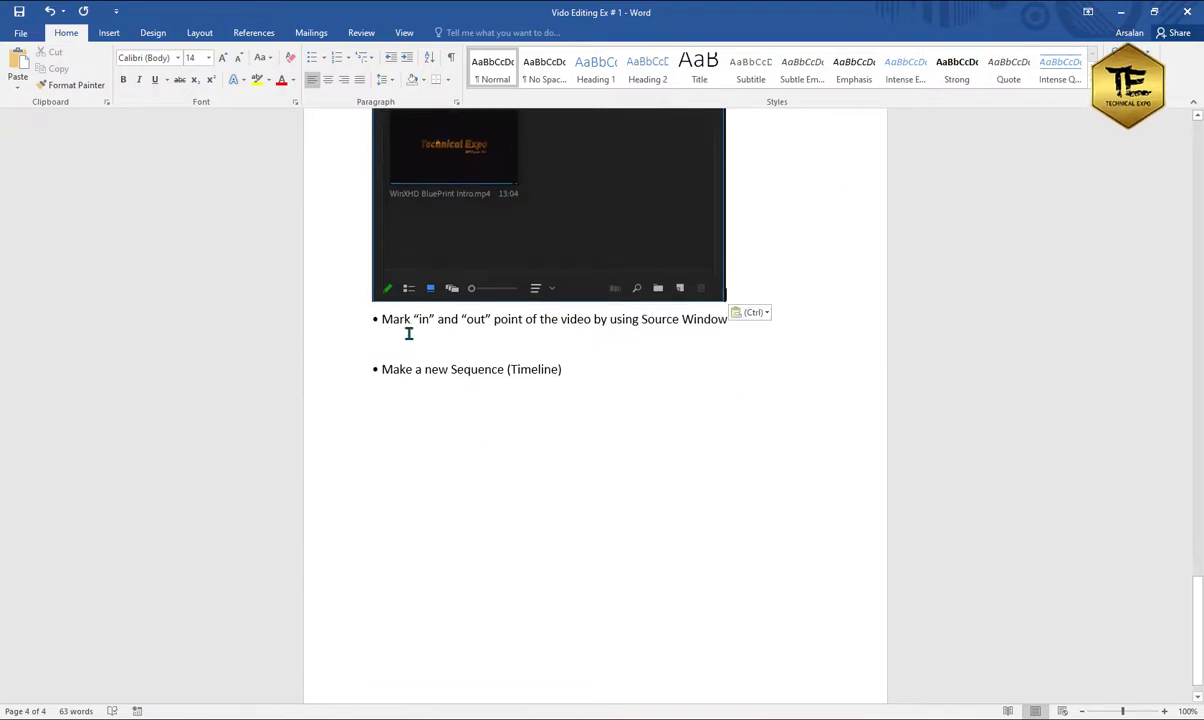
drag(418, 318, 481, 316)
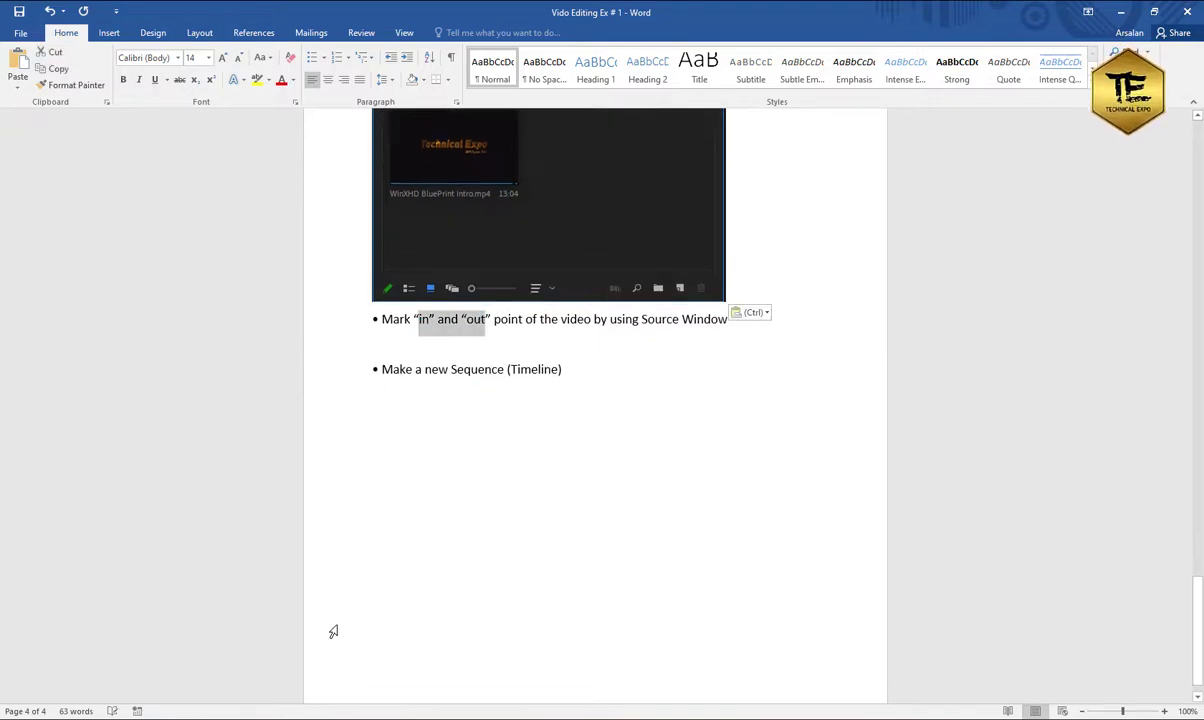
click(205, 615)
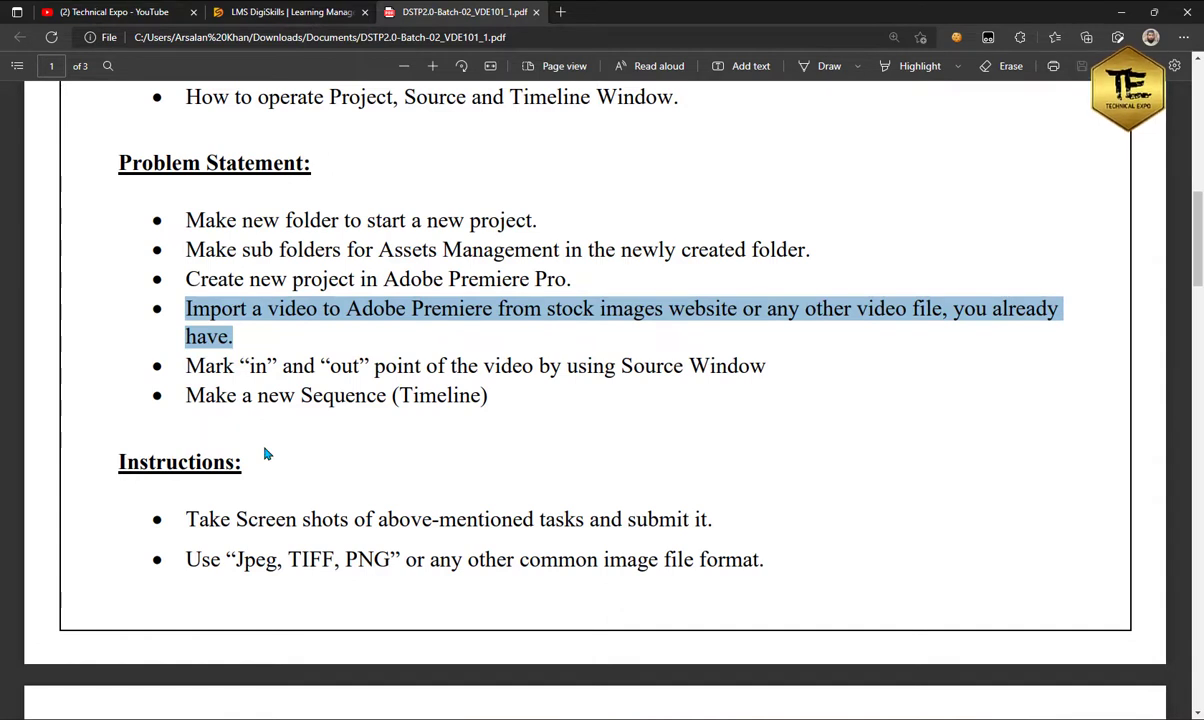
drag(180, 350, 782, 372)
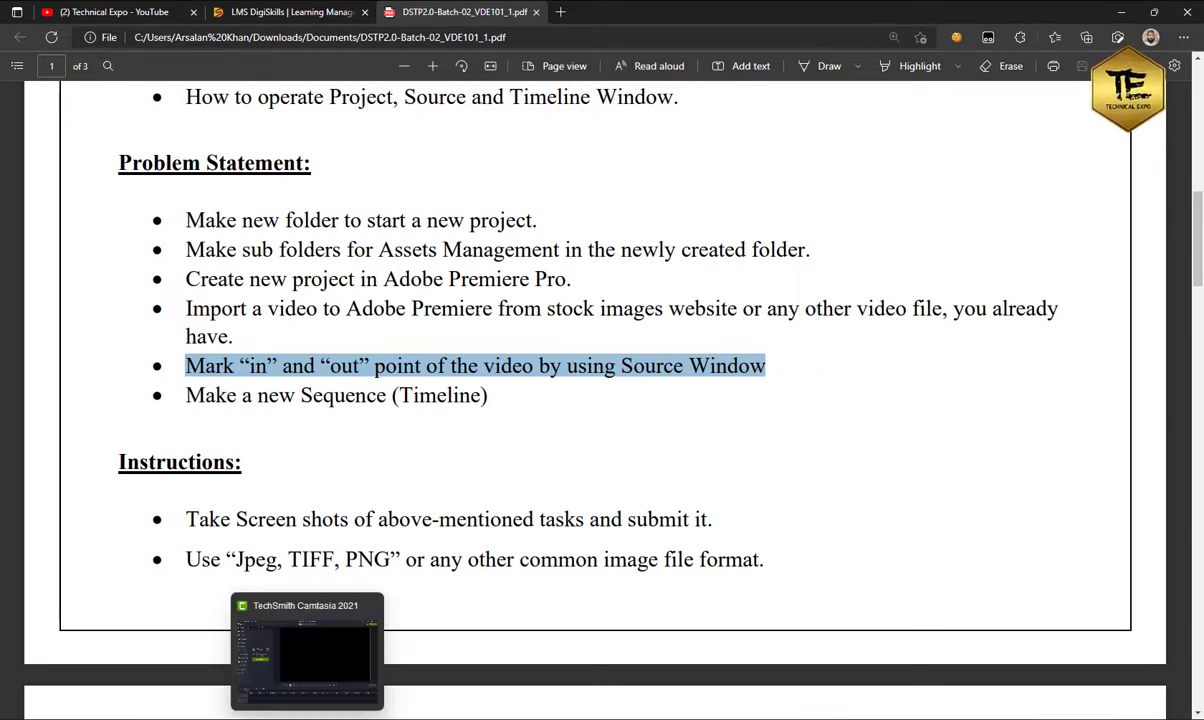
Step: Return to Premiere Pro, load the imported video in the Source monitor, and mark In at 00:00:03:01 and Out at 00:00:08:03
click(317, 700)
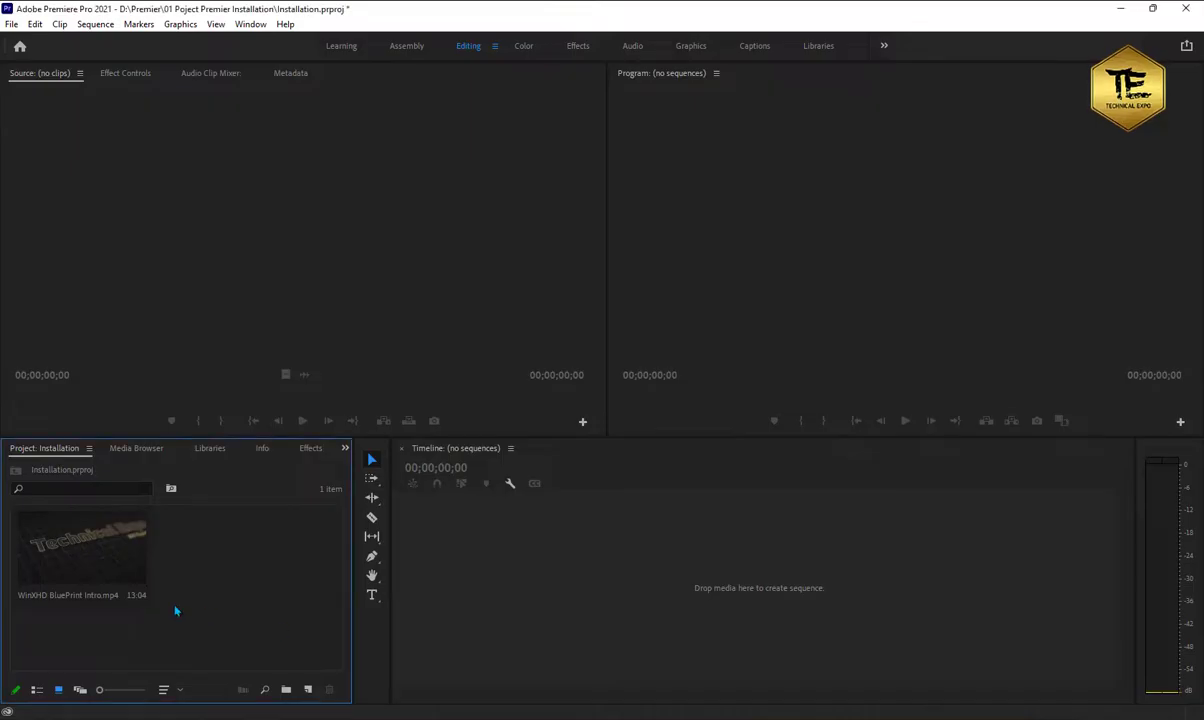
drag(86, 559, 188, 266)
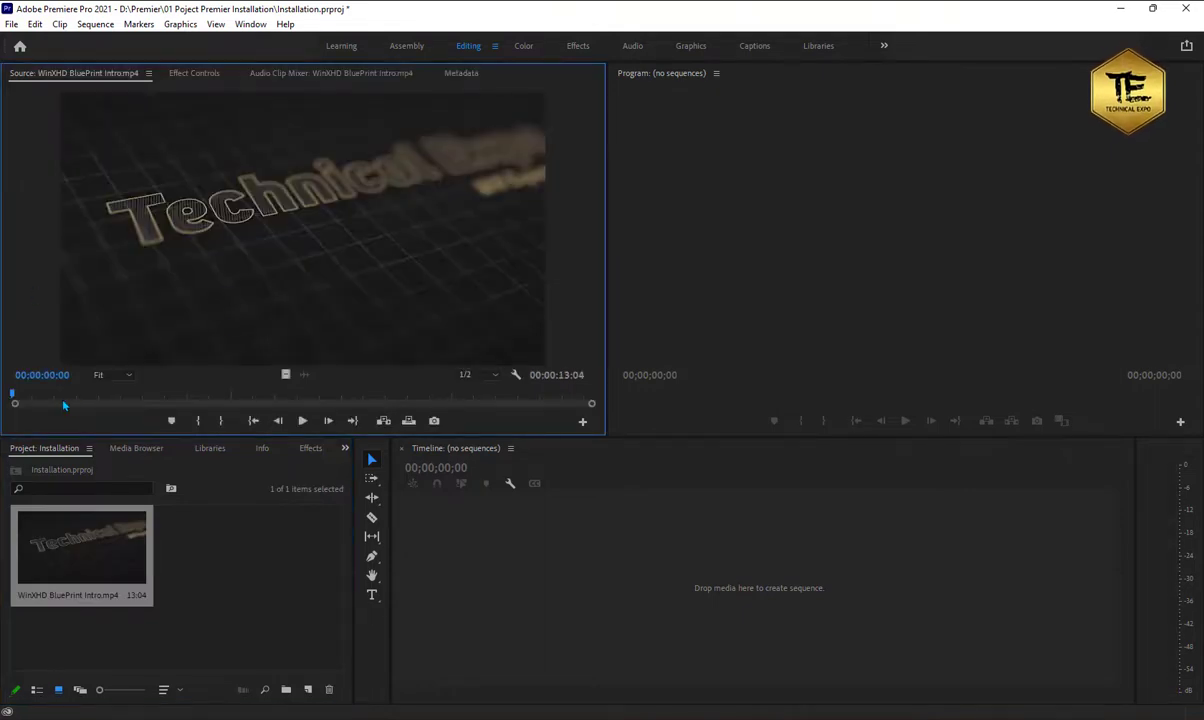
drag(15, 399, 147, 402)
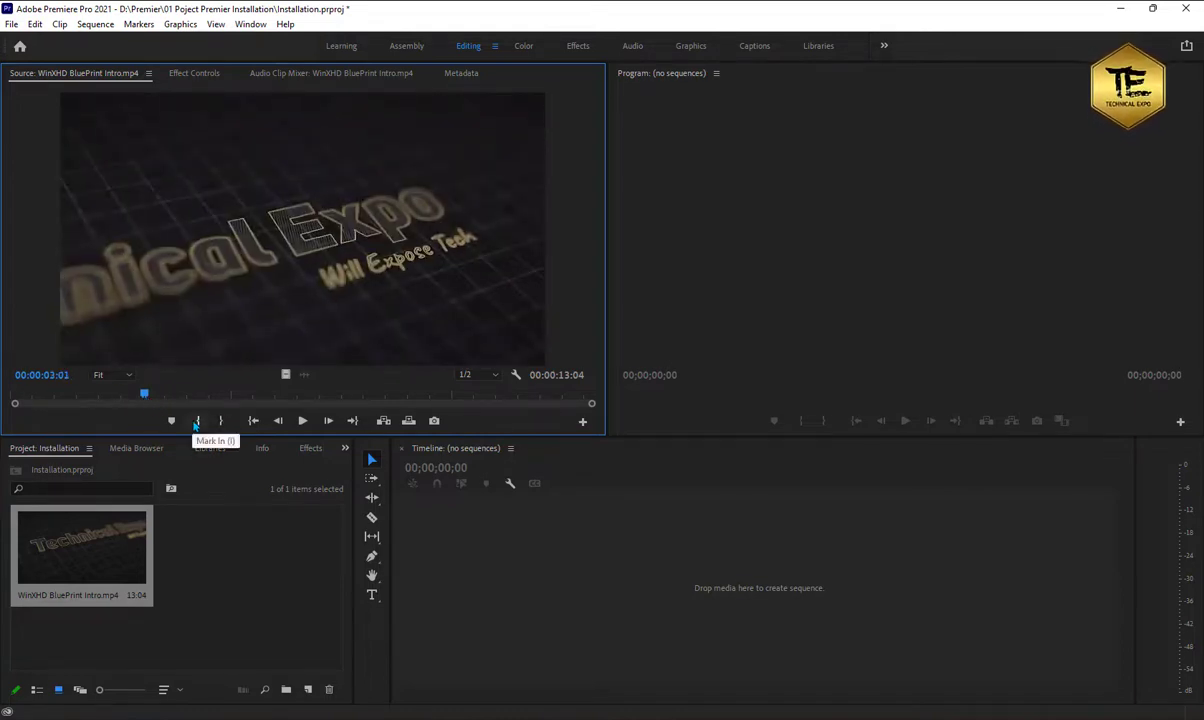
click(197, 421)
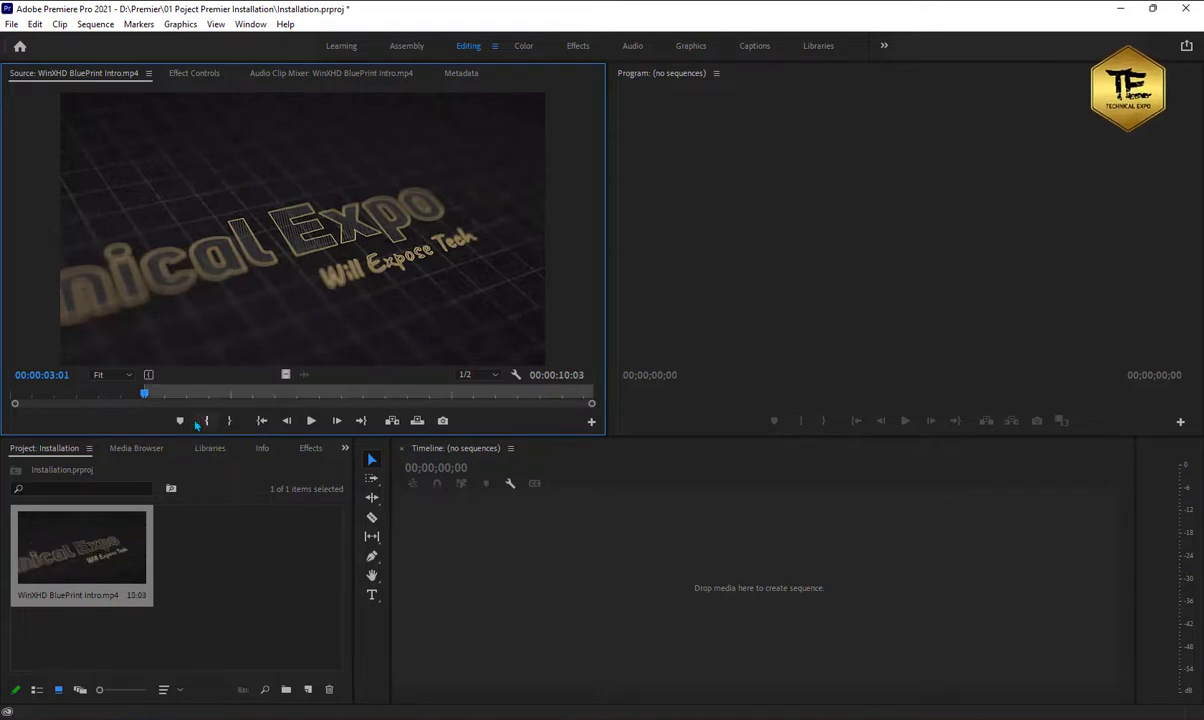
drag(145, 395, 370, 396)
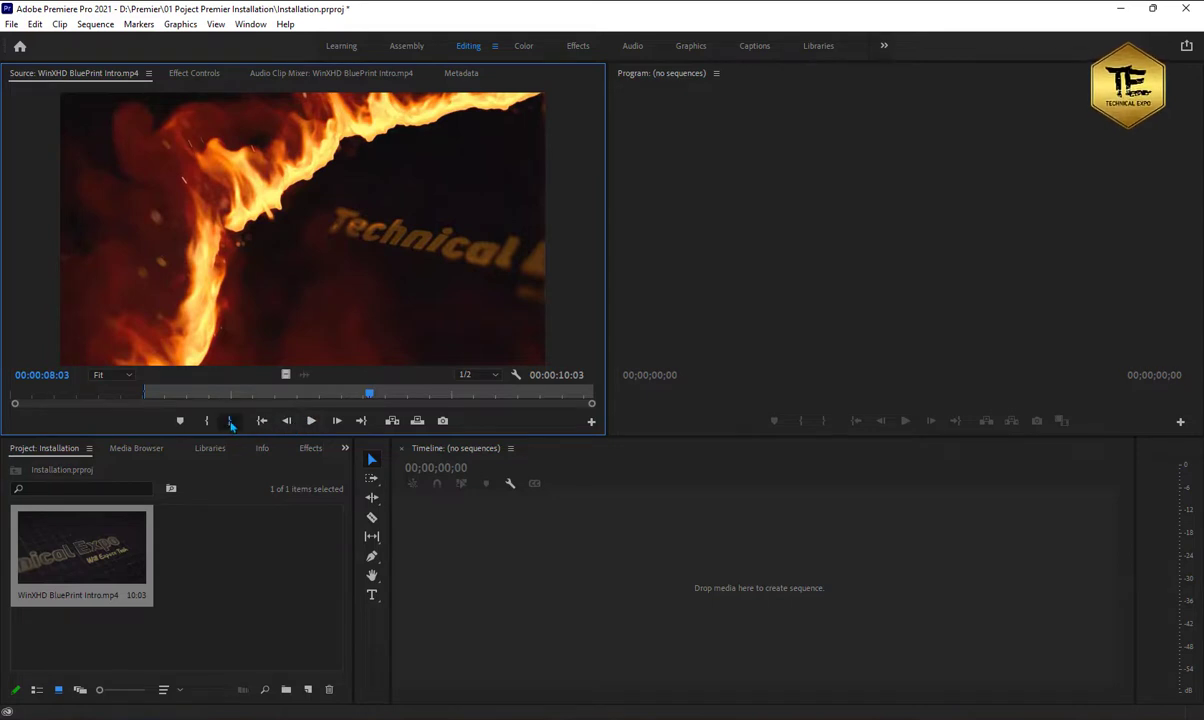
click(231, 422)
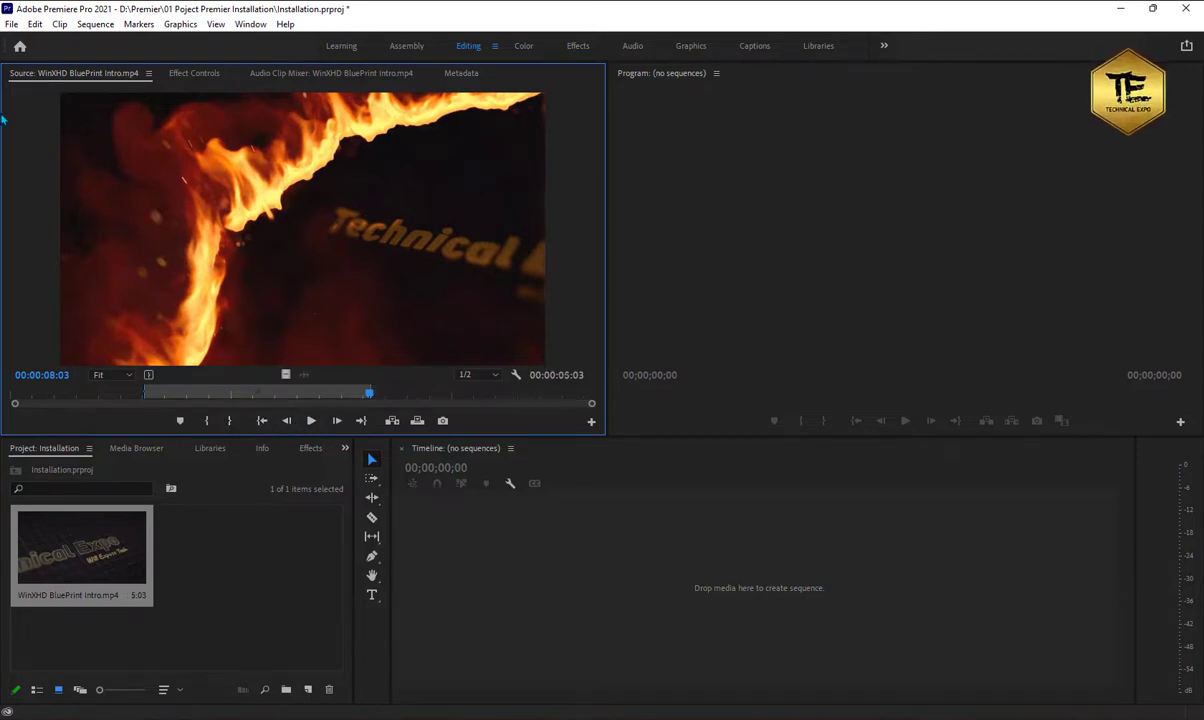
Step: Snip the Source monitor showing the marked range and paste it under the in and out point task in Word
key(super+shift+s)
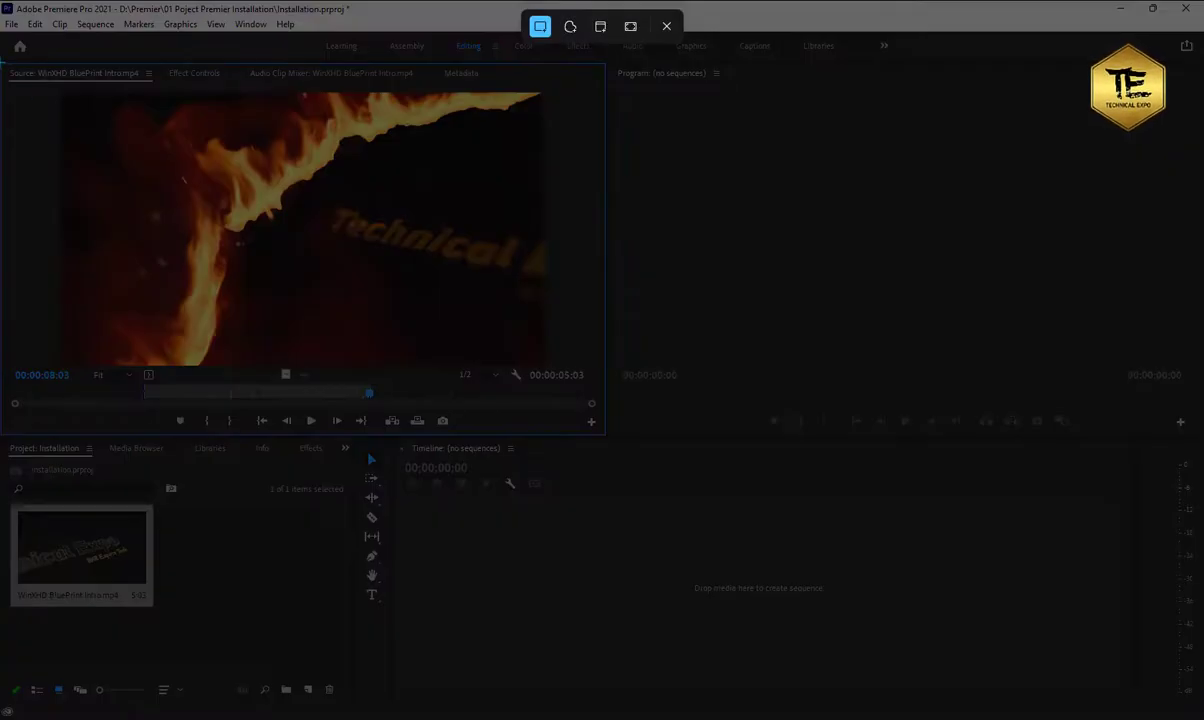
drag(5, 63, 605, 436)
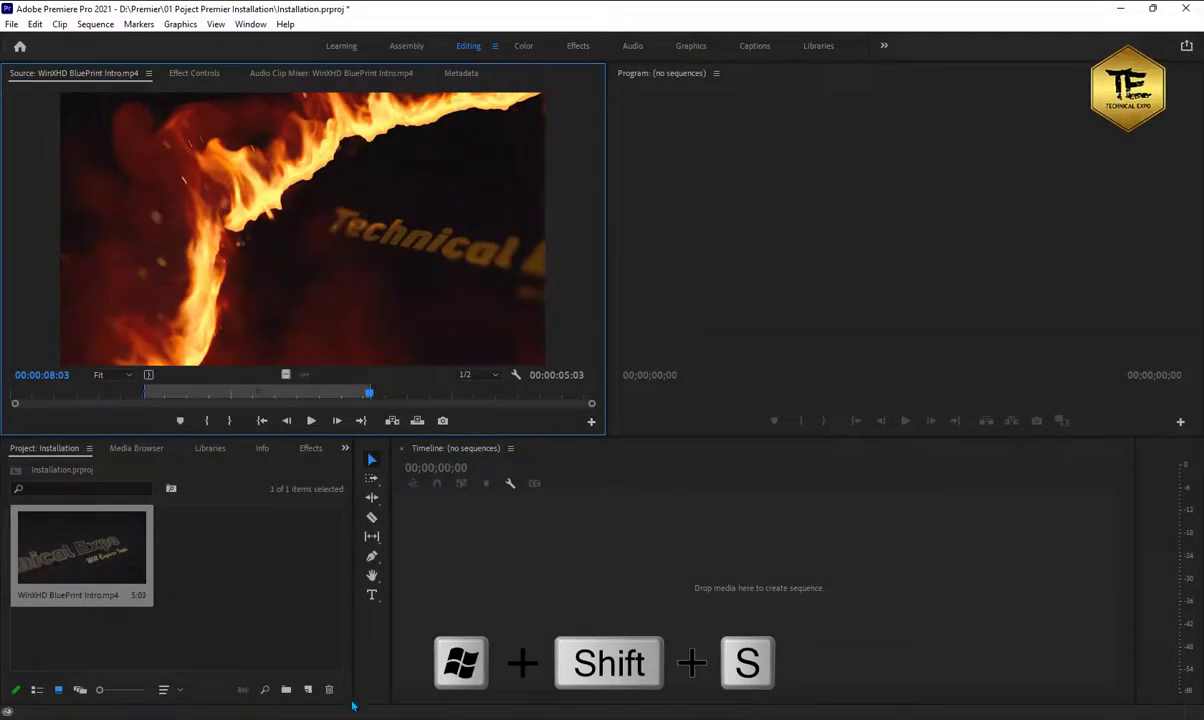
key(alt+Tab)
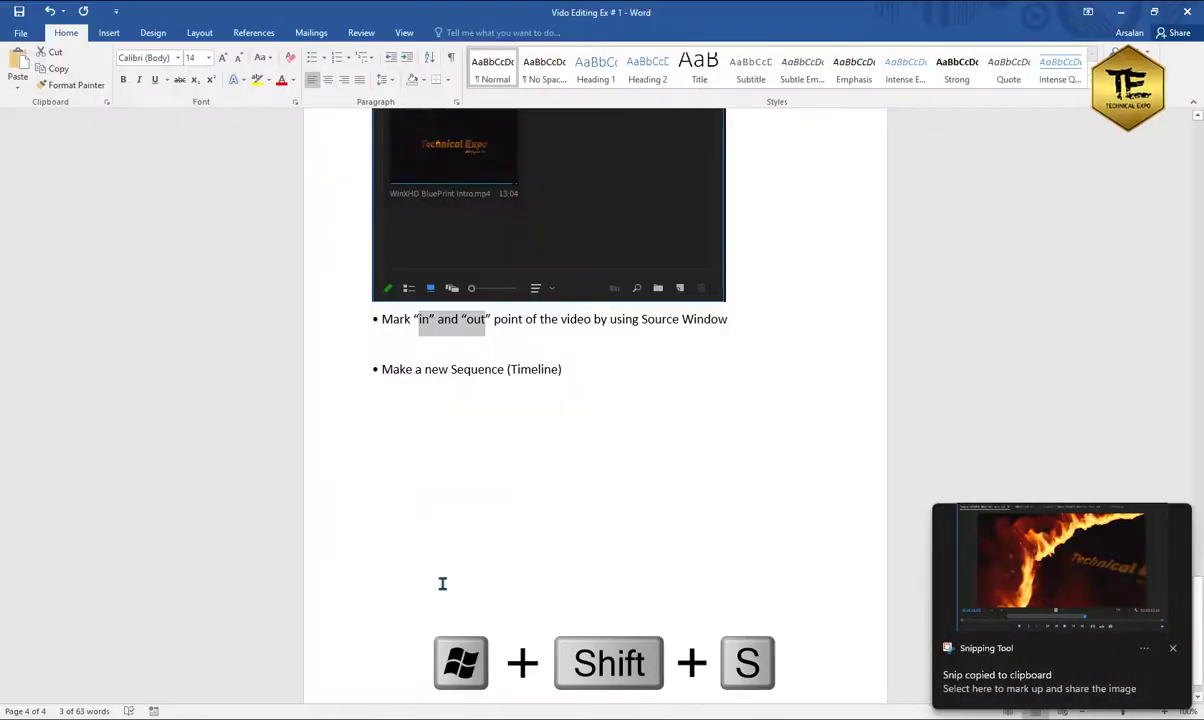
click(470, 350)
key(ctrl+v)
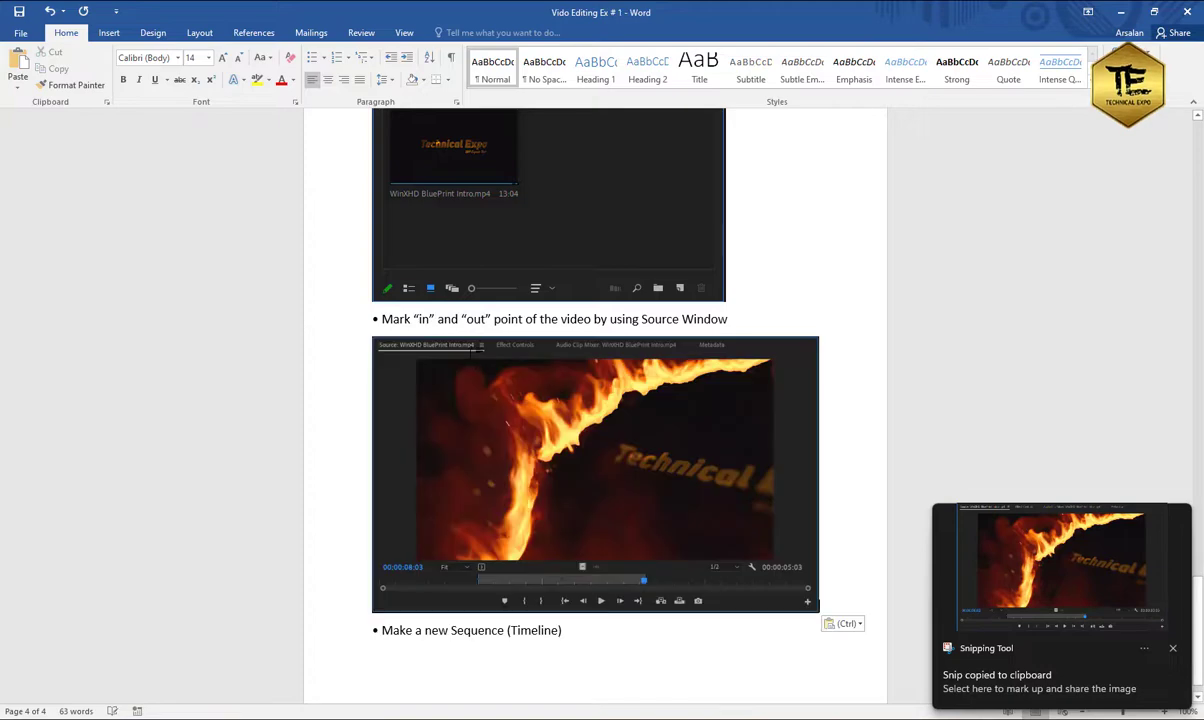
Step: Review the new sequence task in the exercise PDF
key(alt+Tab)
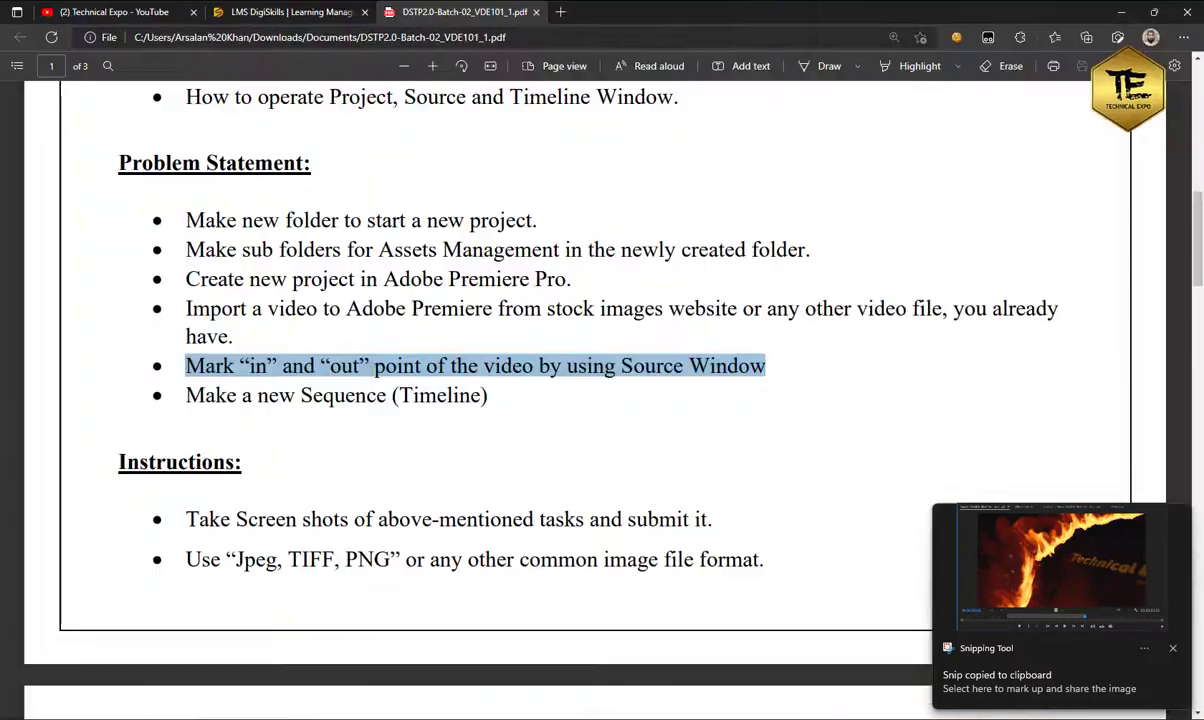
scroll(682, 562, down, 1)
drag(489, 294, 190, 292)
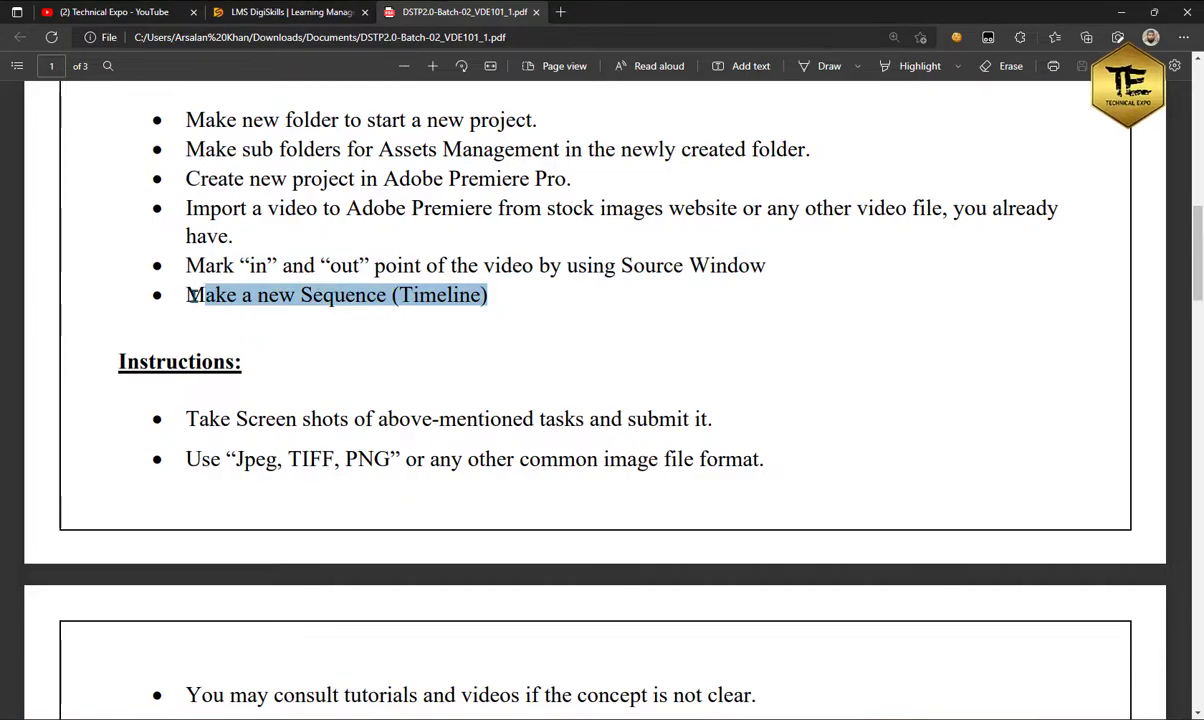
Step: Return to Premiere Pro, start a new sequence, and choose the HDV 1080p25 preset for it
key(alt+Tab)
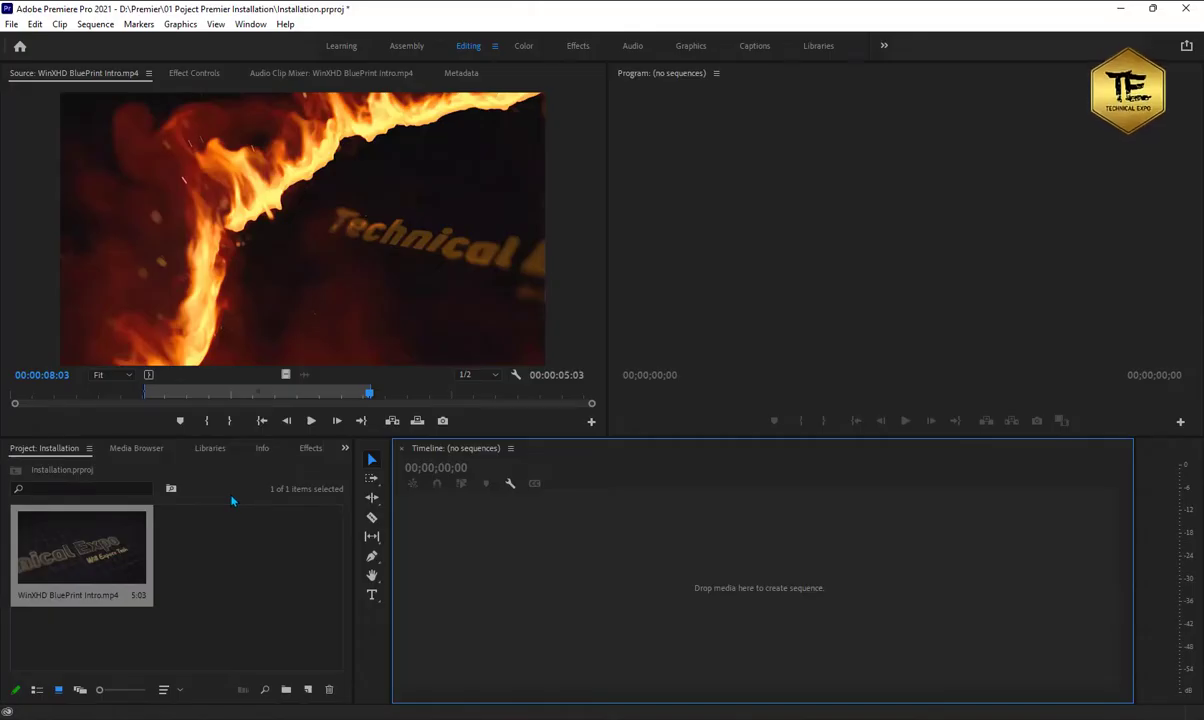
click(309, 697)
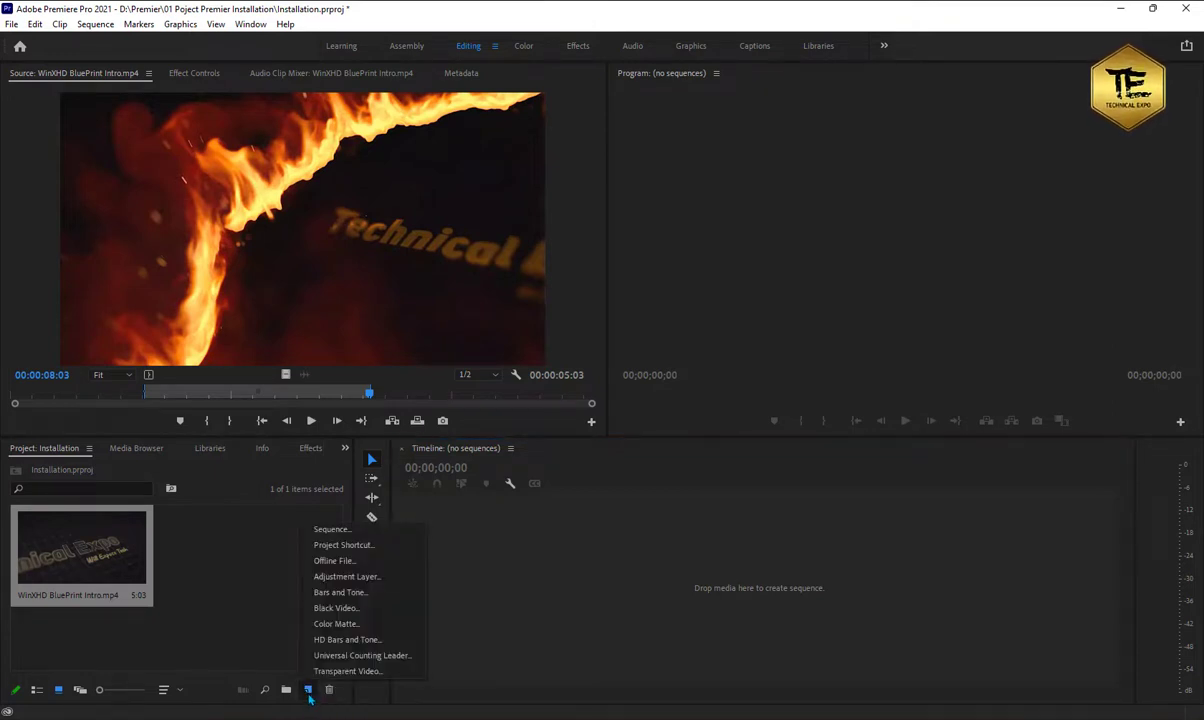
click(347, 530)
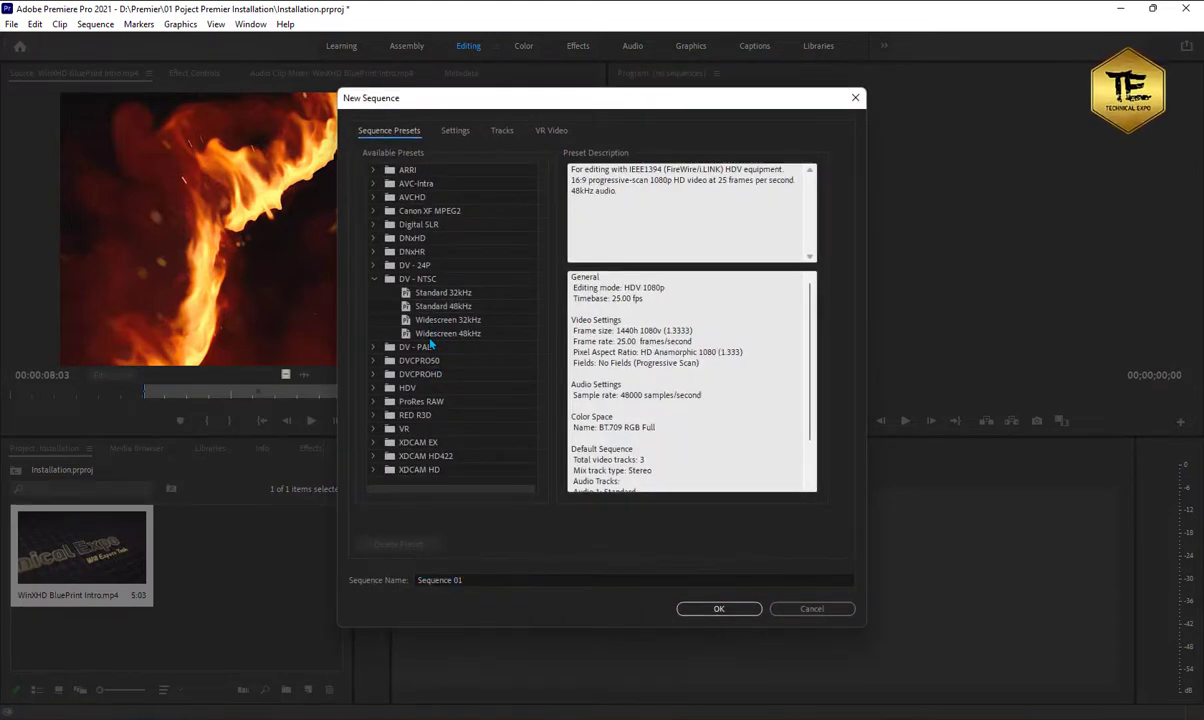
click(374, 391)
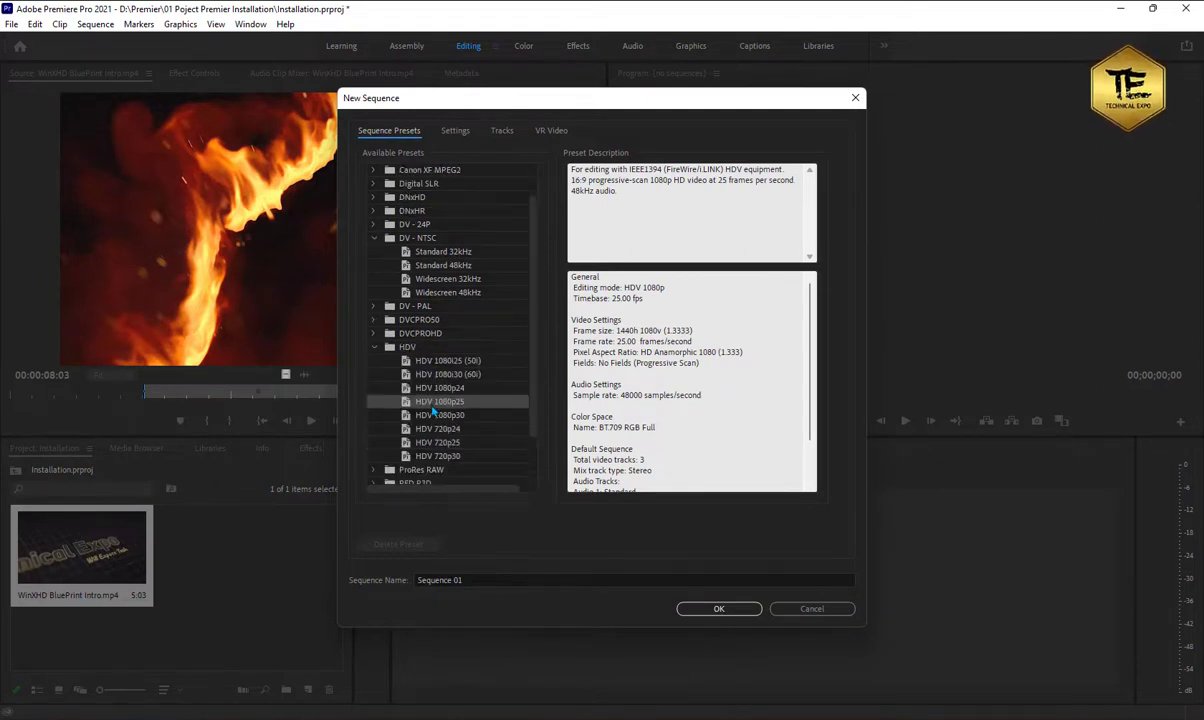
scroll(440, 360, down, 3)
click(436, 313)
click(447, 341)
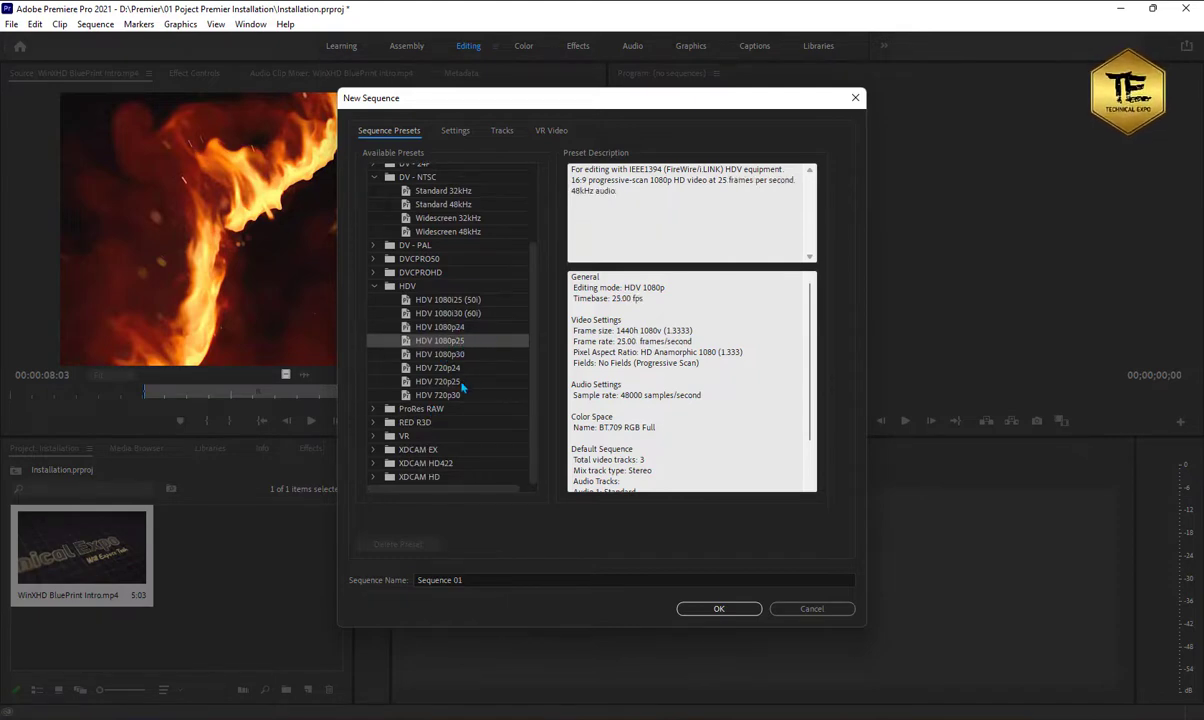
click(460, 382)
click(460, 342)
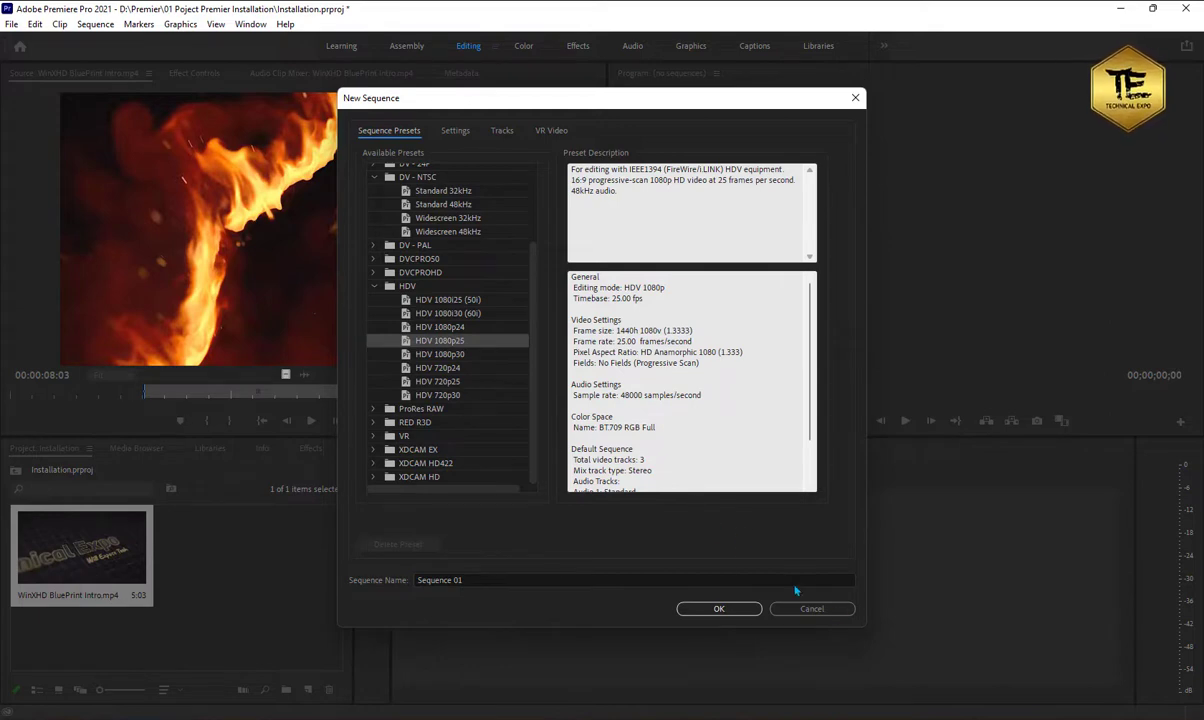
Step: Snip the New Sequence dialog showing the HDV 1080p25 preset and create the sequence under the name Sequence 01
key(super+shift+s)
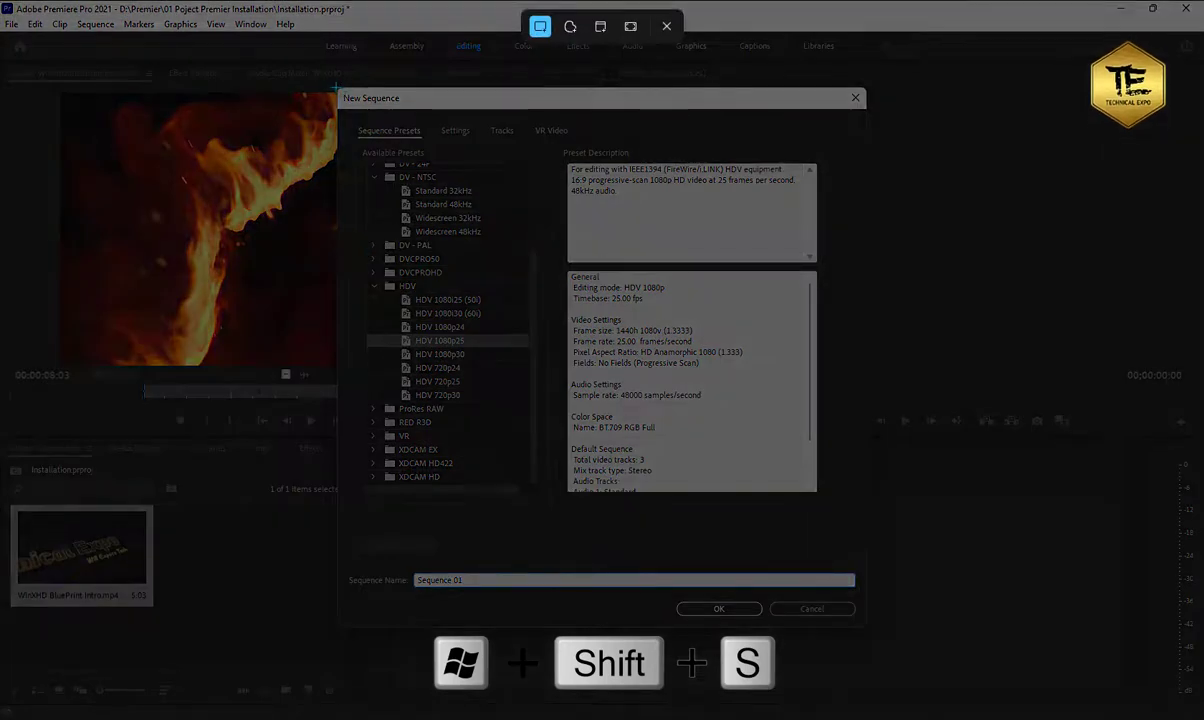
drag(336, 87, 819, 593)
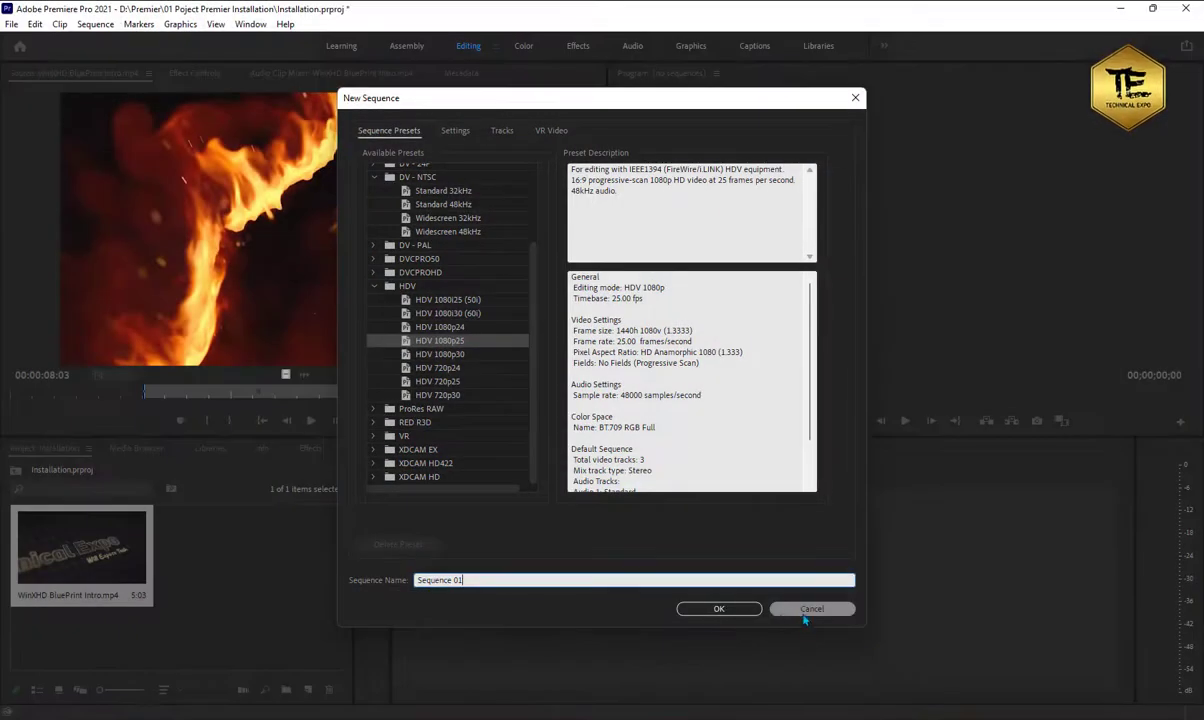
click(751, 612)
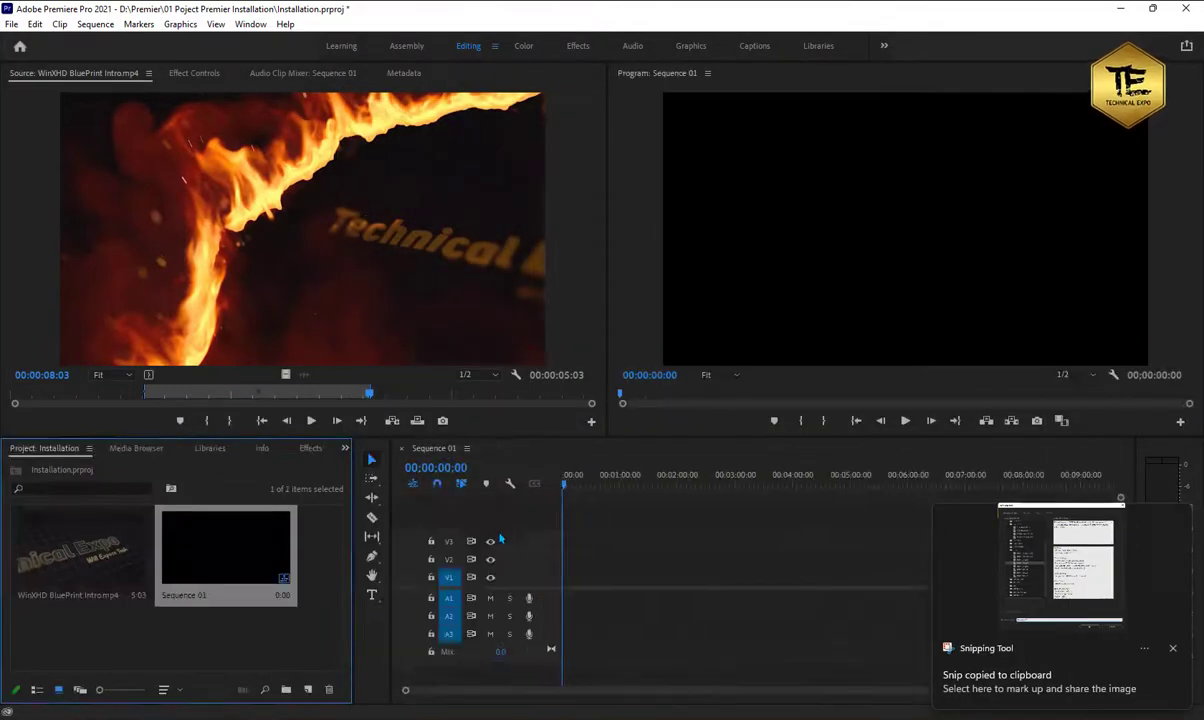
Step: Snip the Project panel showing the video and the sequence, and paste it on a new page after the new sequence task in Word
click(231, 651)
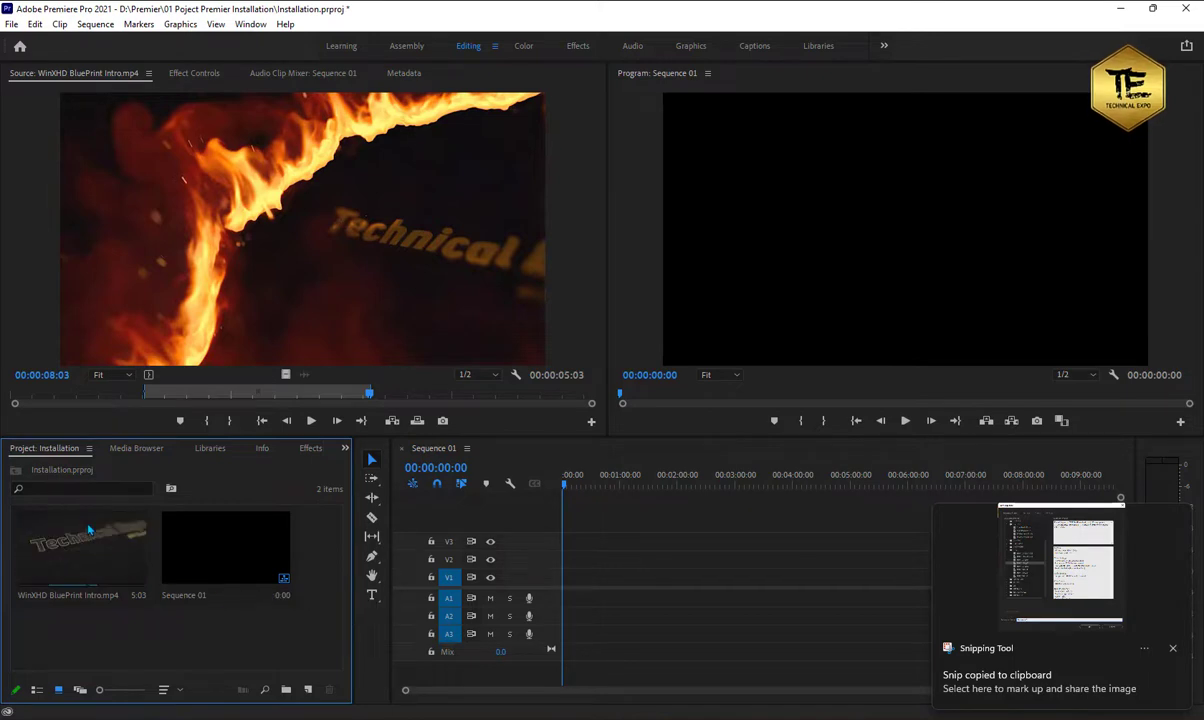
key(super+shift+s)
drag(2, 440, 351, 703)
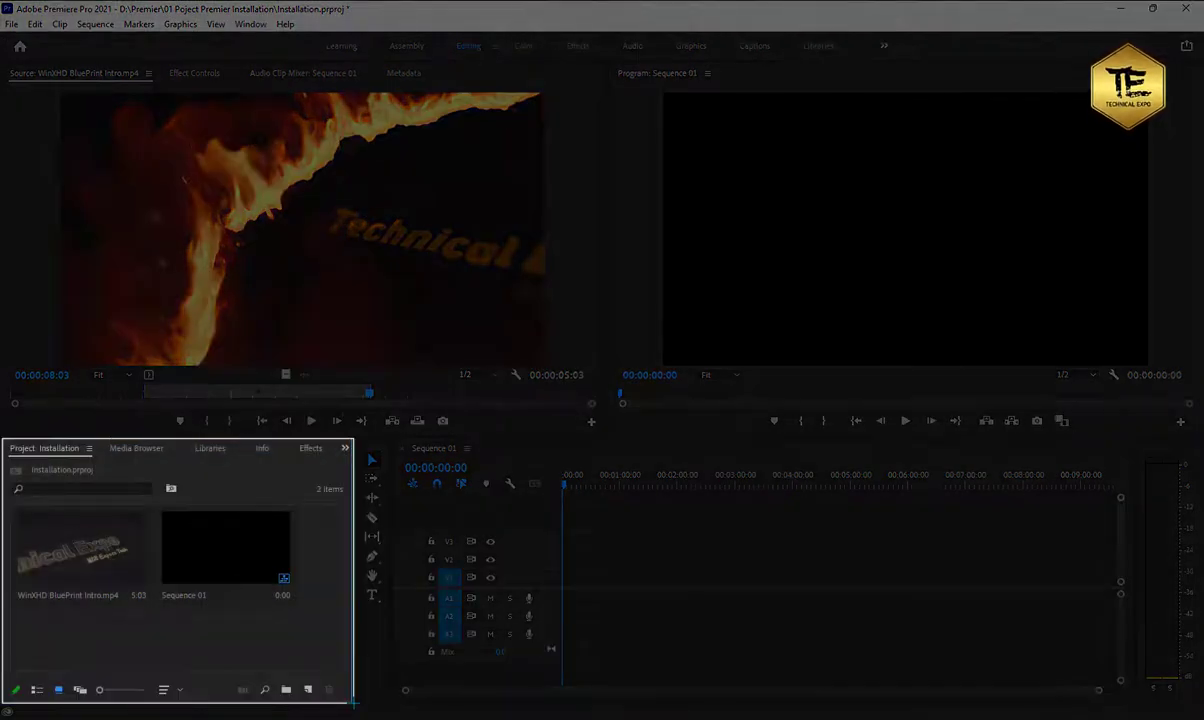
key(alt+Tab)
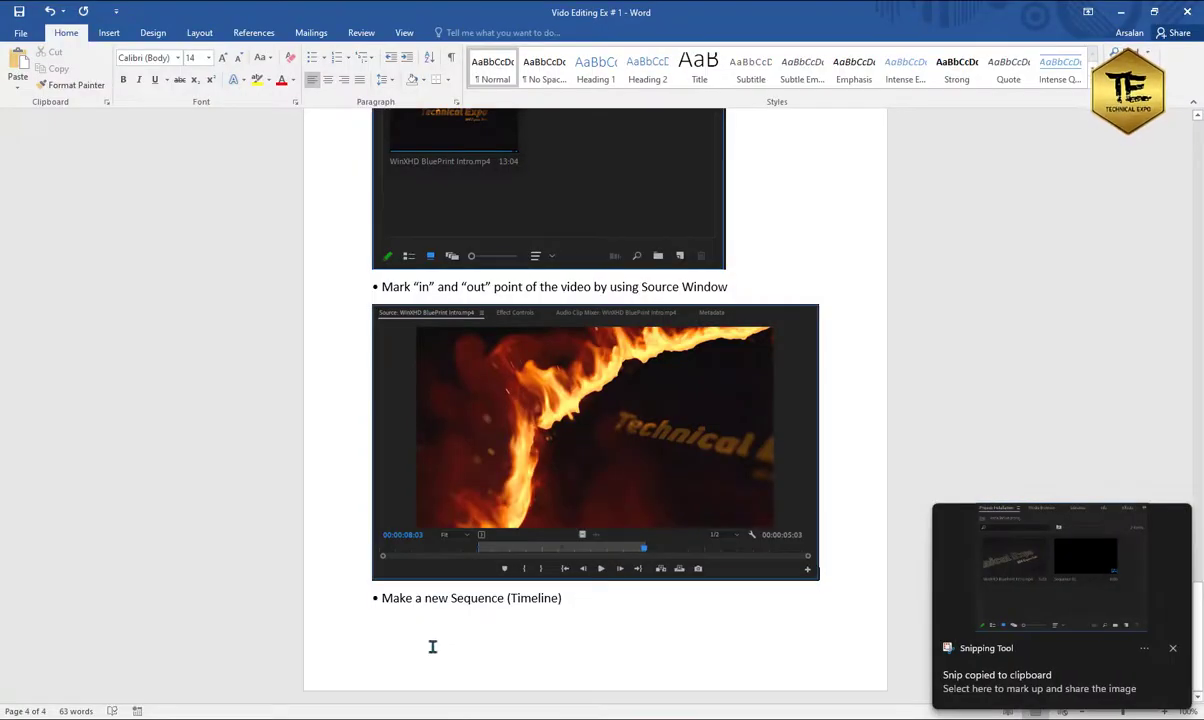
key(ctrl+Return)
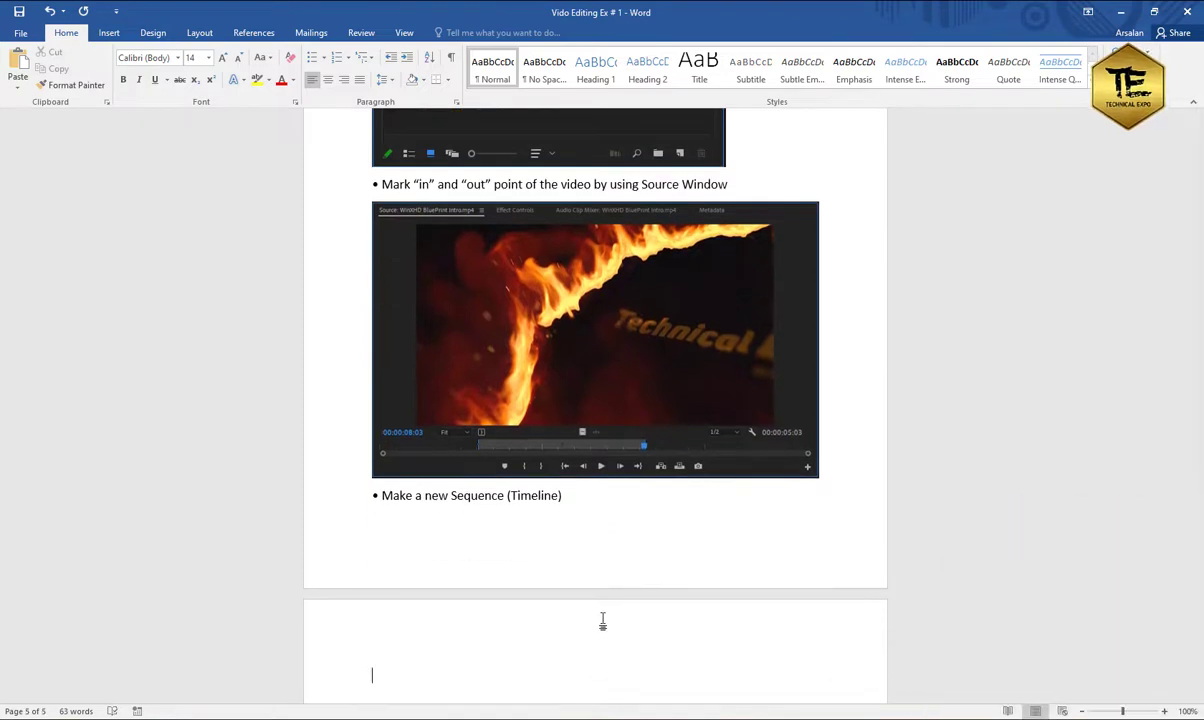
key(ctrl+v)
scroll(600, 560, down, 3)
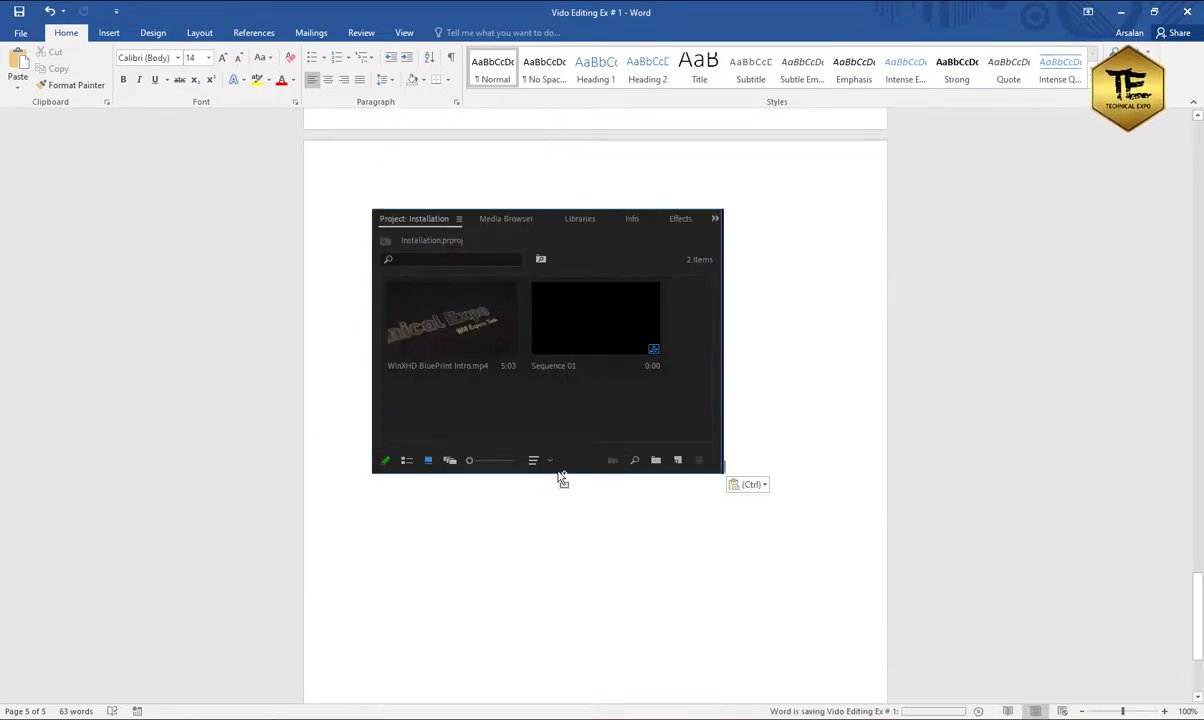
Step: Review the exercise document from the last pasted screenshot back to its first page
scroll(645, 432, up, 10)
scroll(645, 432, up, 15)
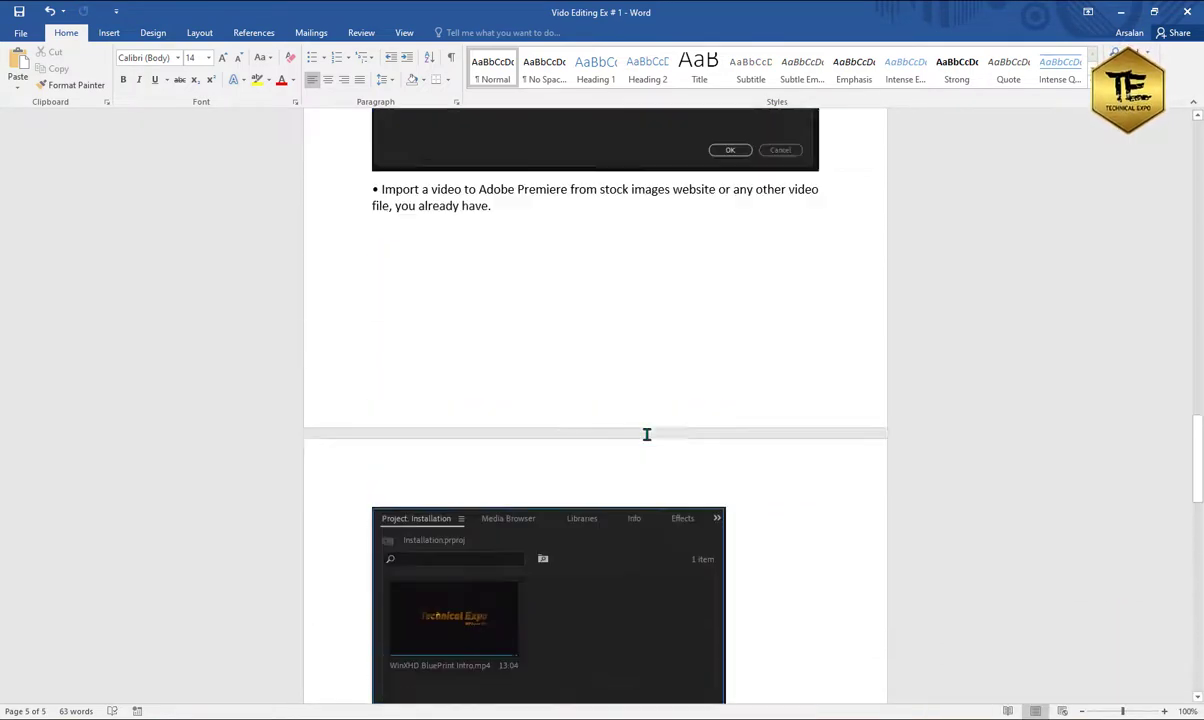
scroll(645, 432, up, 15)
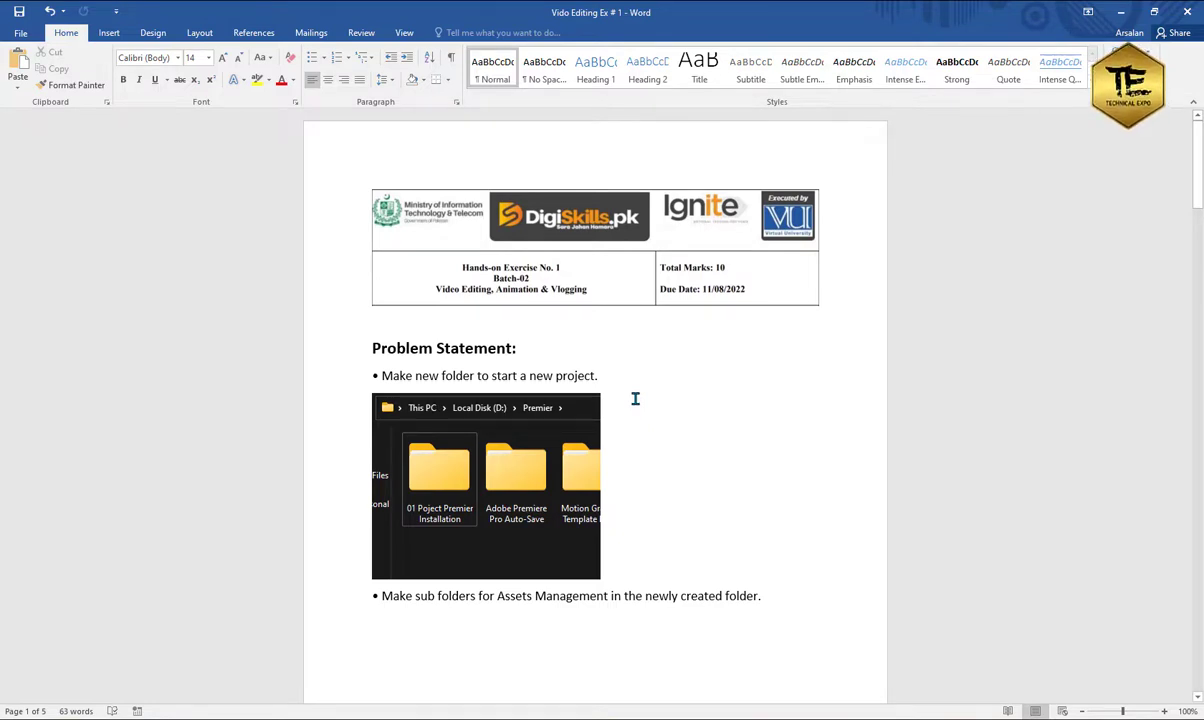
Step: Switch to YouTube in the browser, subscribe to the Technical Expo channel, and turn on all notifications for it
click(215, 650)
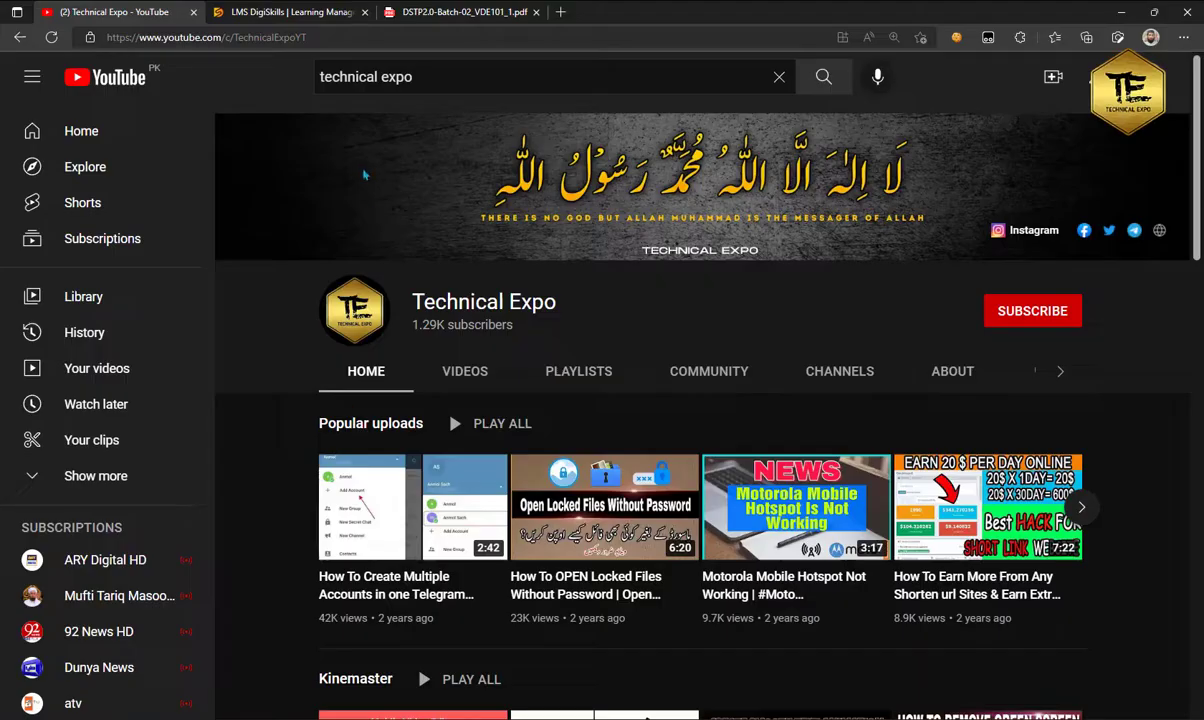
click(1008, 318)
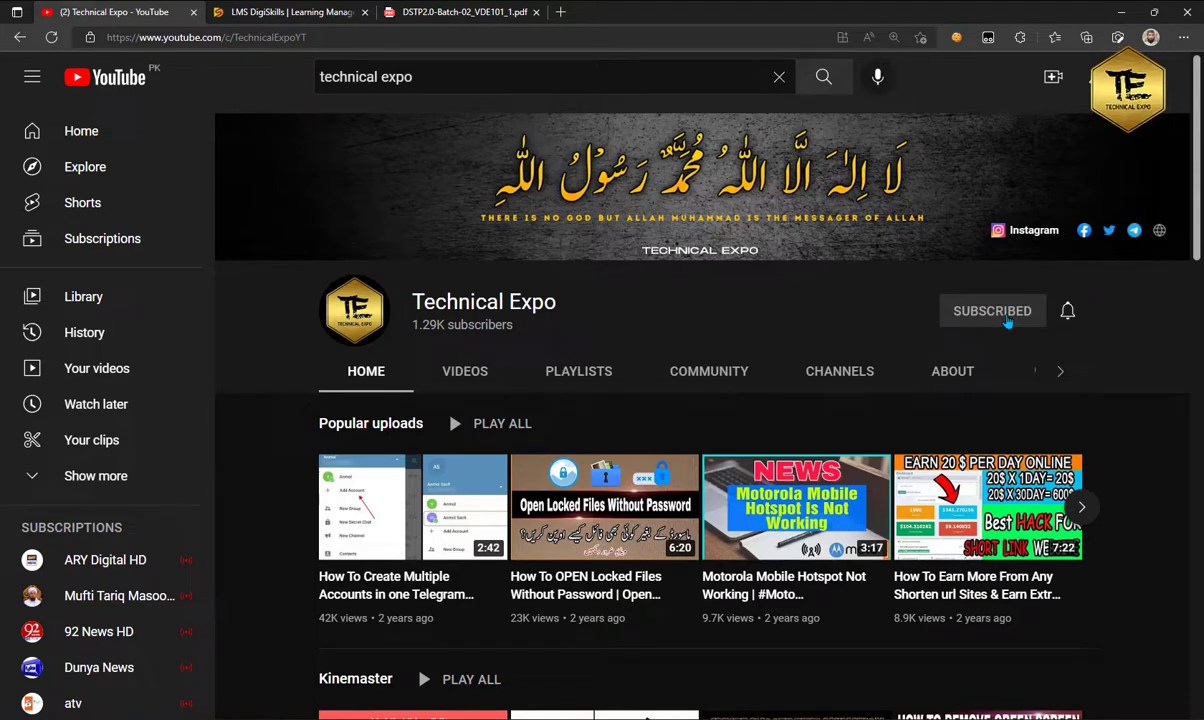
click(1066, 312)
click(1031, 355)
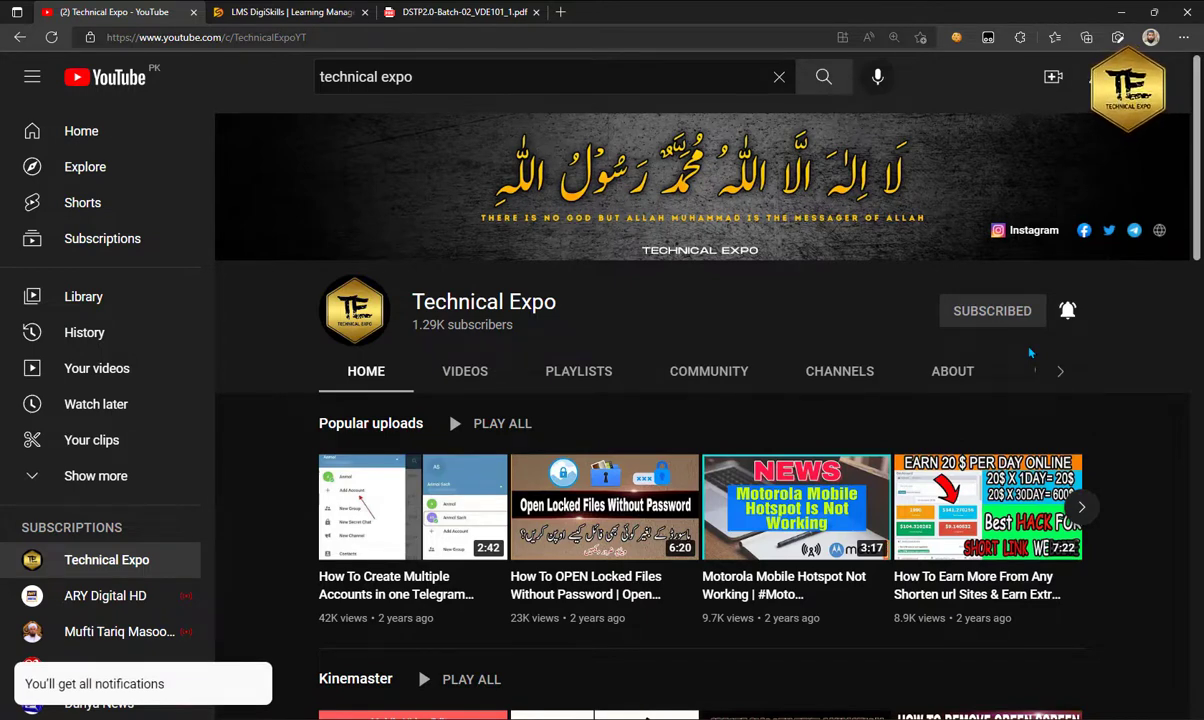
Step: Look through the Technical Expo channel's home page and open its list of videos
scroll(421, 366, down, 10)
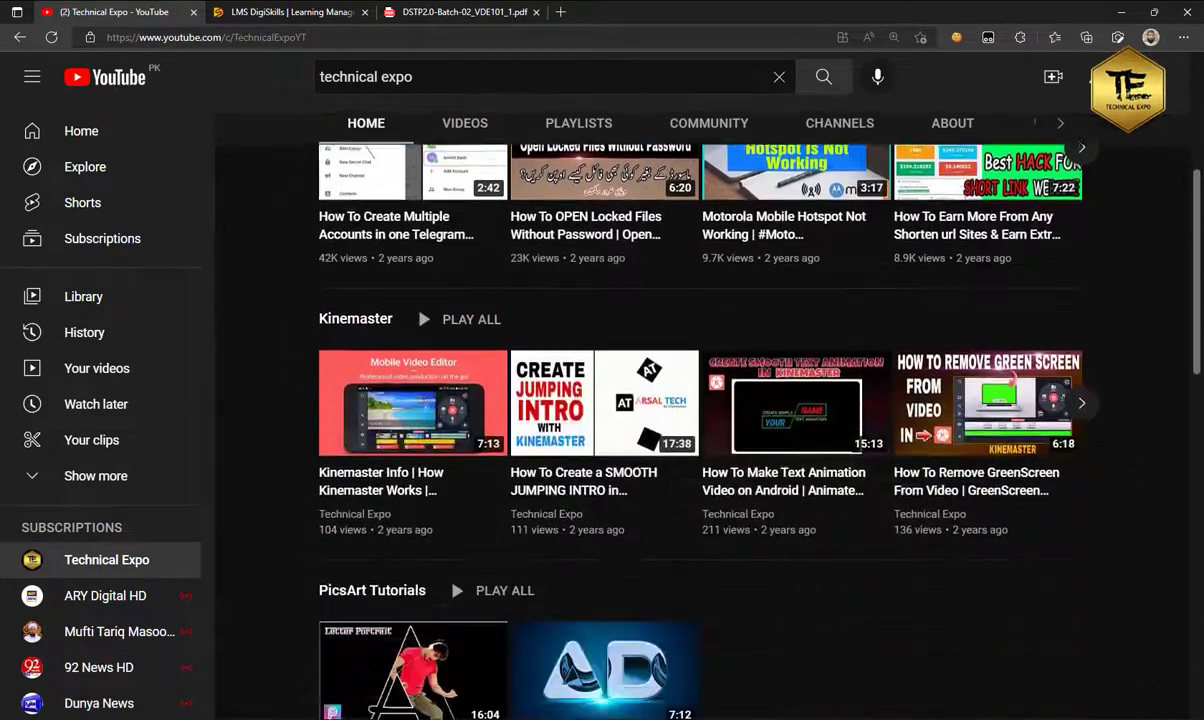
scroll(423, 377, up, 6)
scroll(423, 377, up, 5)
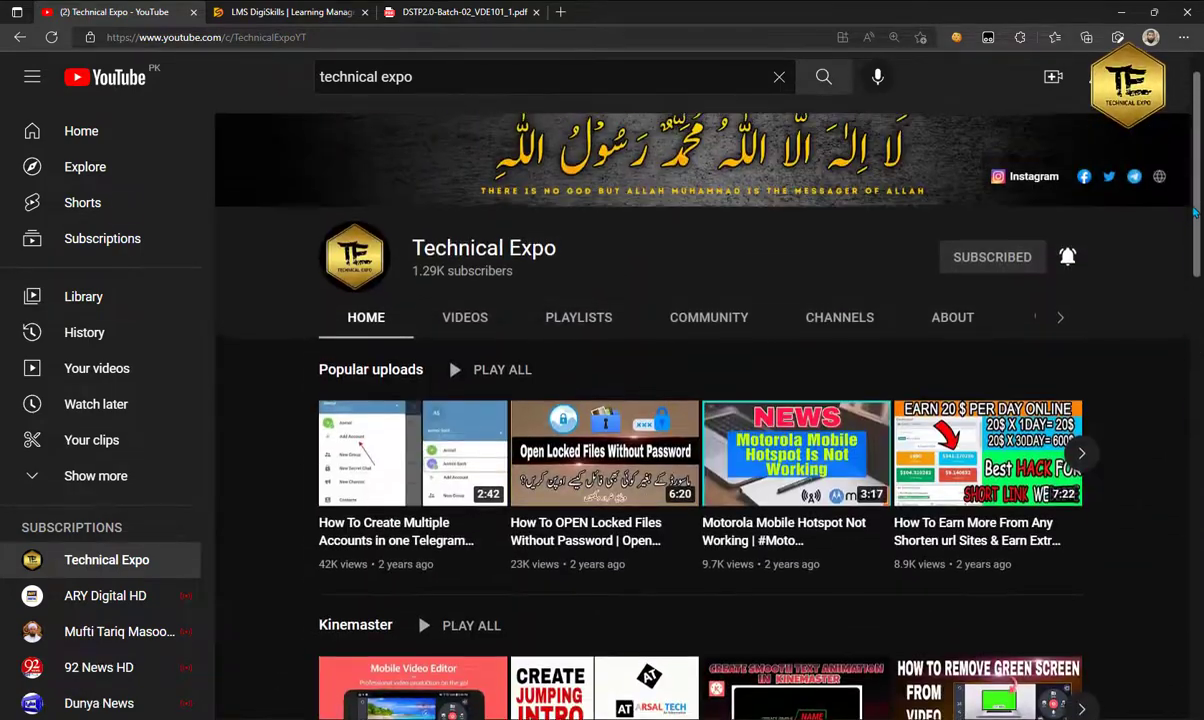
click(421, 385)
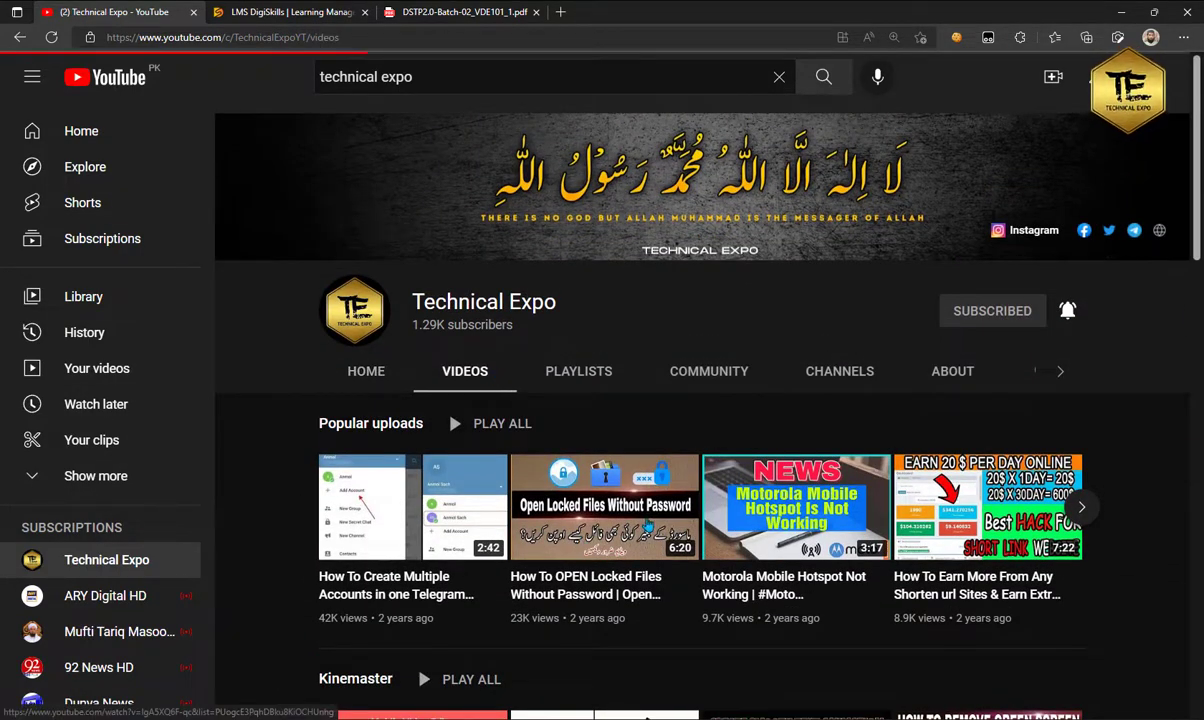